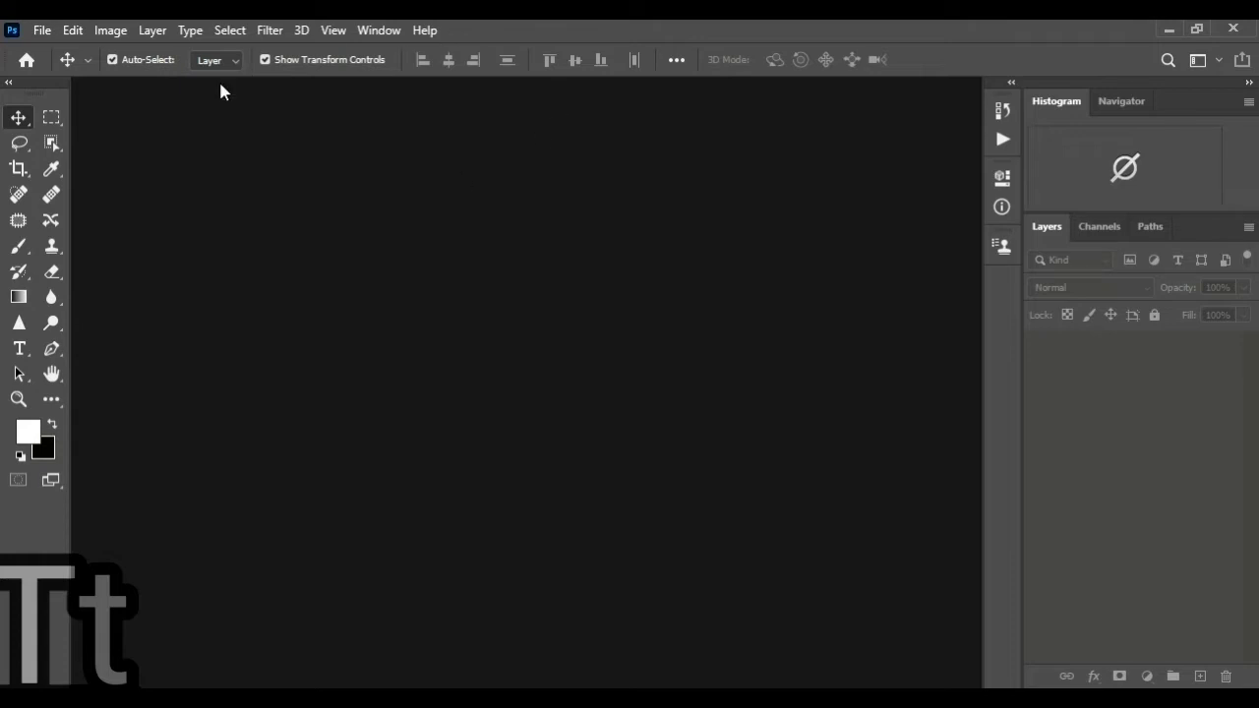
Step: Create a new document from the 18 x 12 in, 200 ppi Custom recent preset
{"action": "left_click", "coordinate": [41, 31]}
{"action": "left_click", "coordinate": [51, 47]}
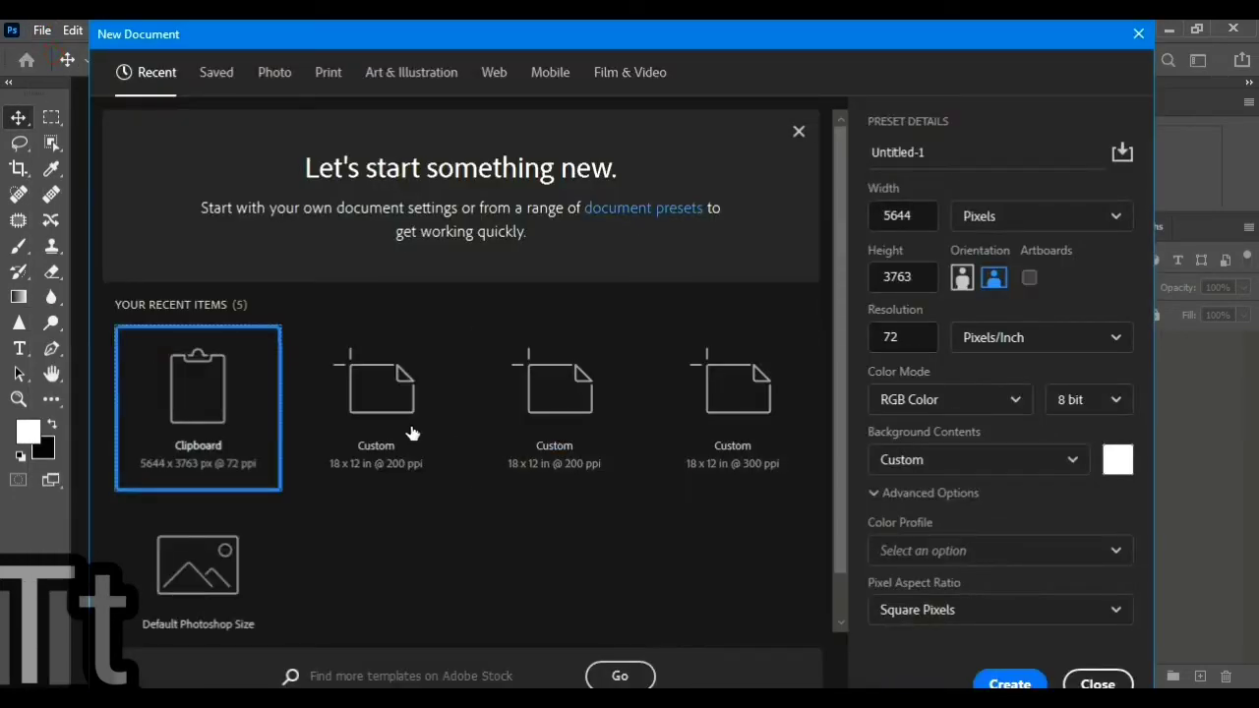
{"action": "left_click", "coordinate": [365, 422]}
{"action": "left_click", "coordinate": [395, 398]}
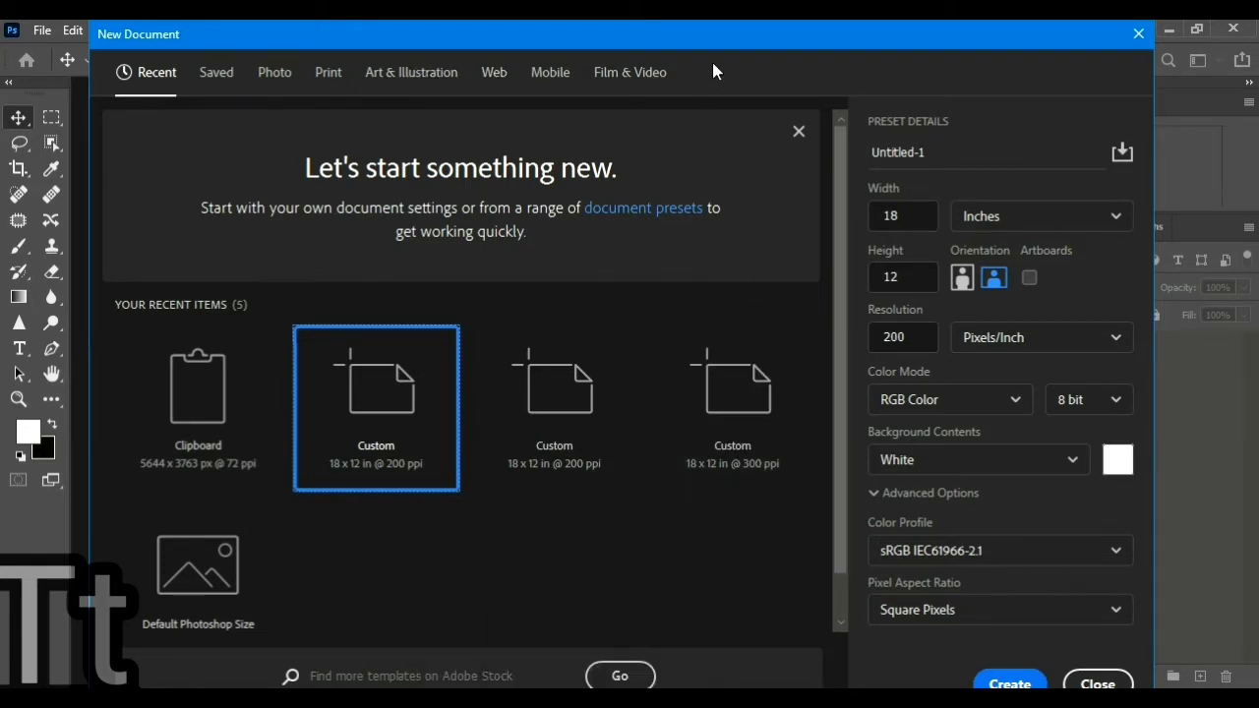
{"action": "left_click", "coordinate": [1009, 681]}
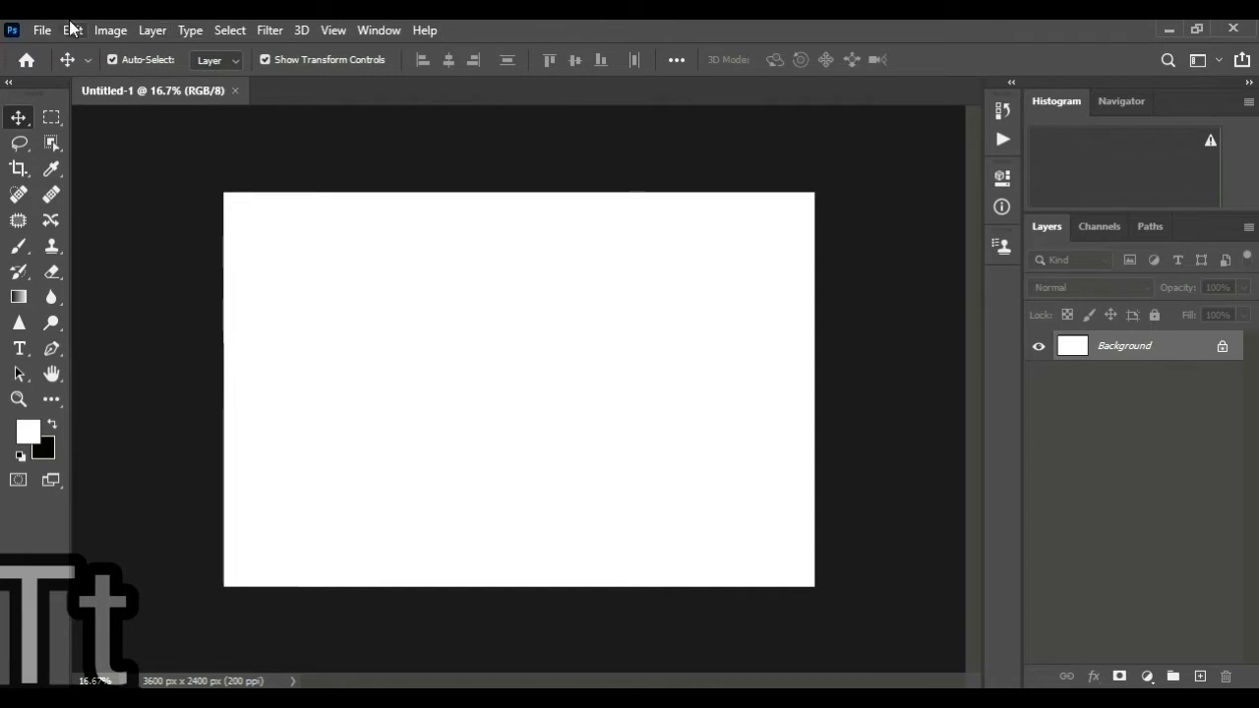
Step: Place the ayo-ogunseinde-975db4eBky0-unsplash portrait as a linked layer filling the canvas
{"action": "left_click", "coordinate": [42, 29]}
{"action": "mouse_move", "coordinate": [70, 335]}
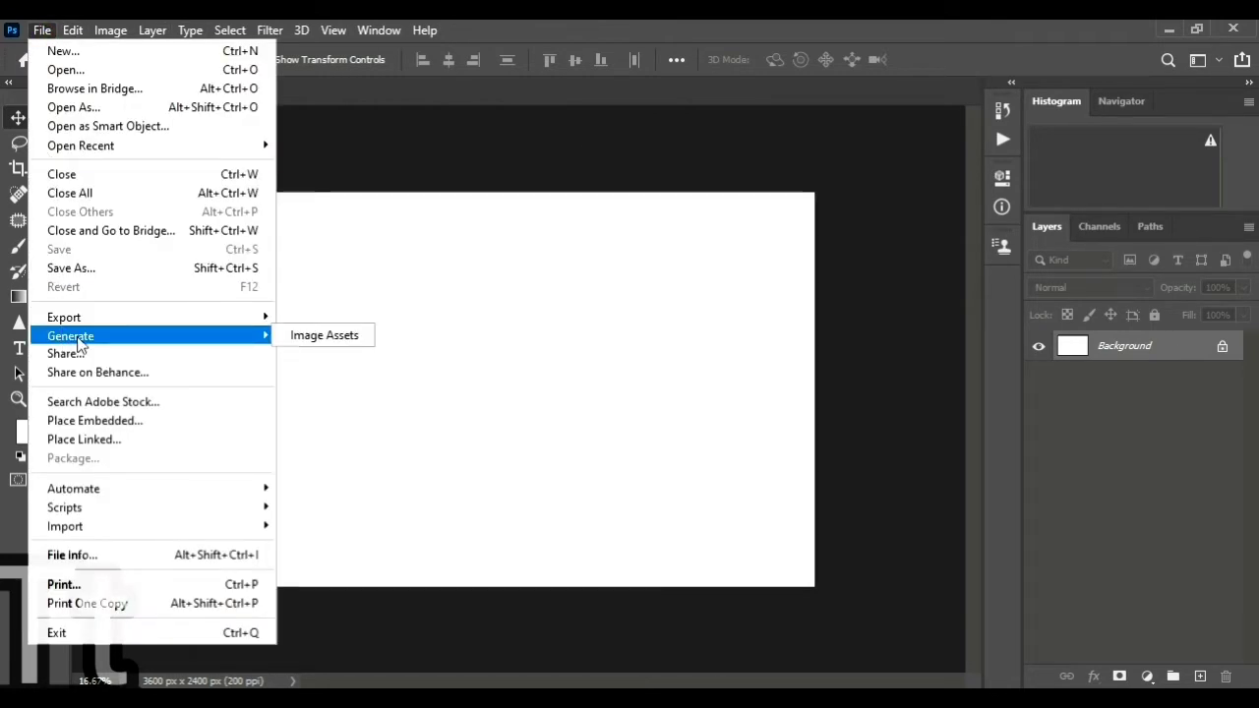
{"action": "left_click", "coordinate": [160, 423]}
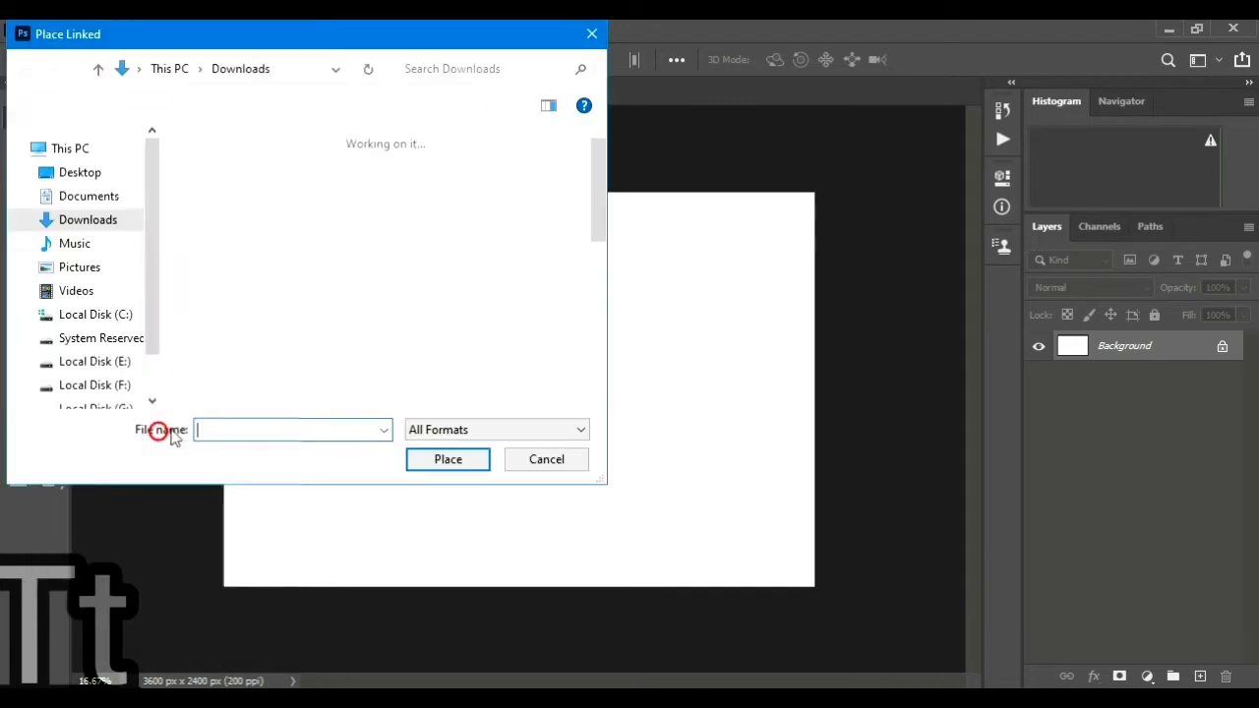
{"action": "left_click", "coordinate": [349, 246]}
{"action": "left_click", "coordinate": [450, 459]}
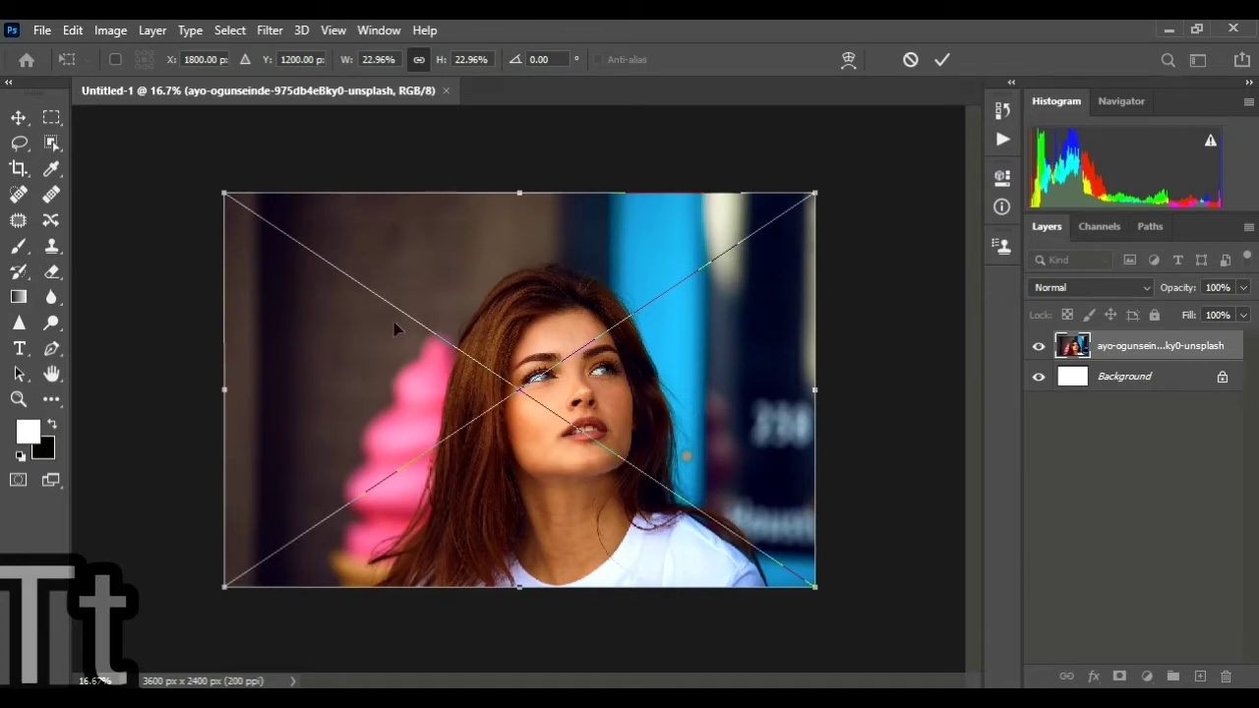
{"action": "left_click", "coordinate": [937, 61]}
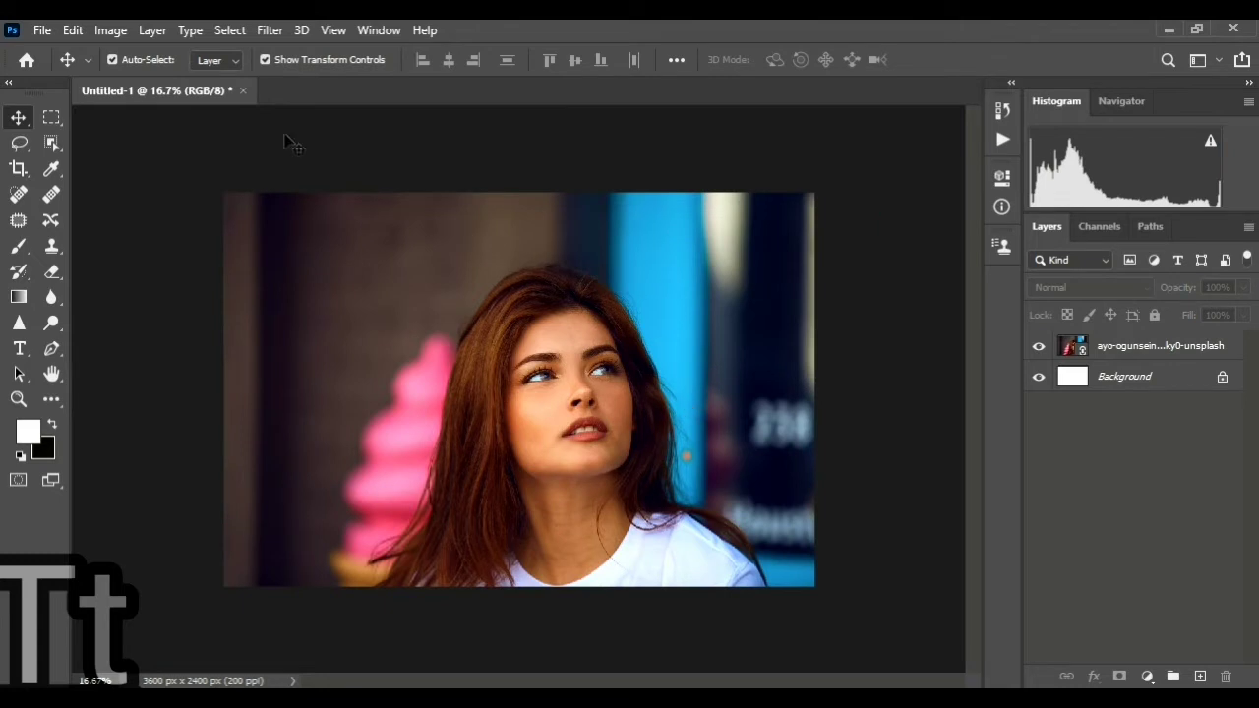
Step: Place the timothy-rose bokeh photo as a linked layer, hide it, and select the portrait layer
{"action": "left_click", "coordinate": [42, 31]}
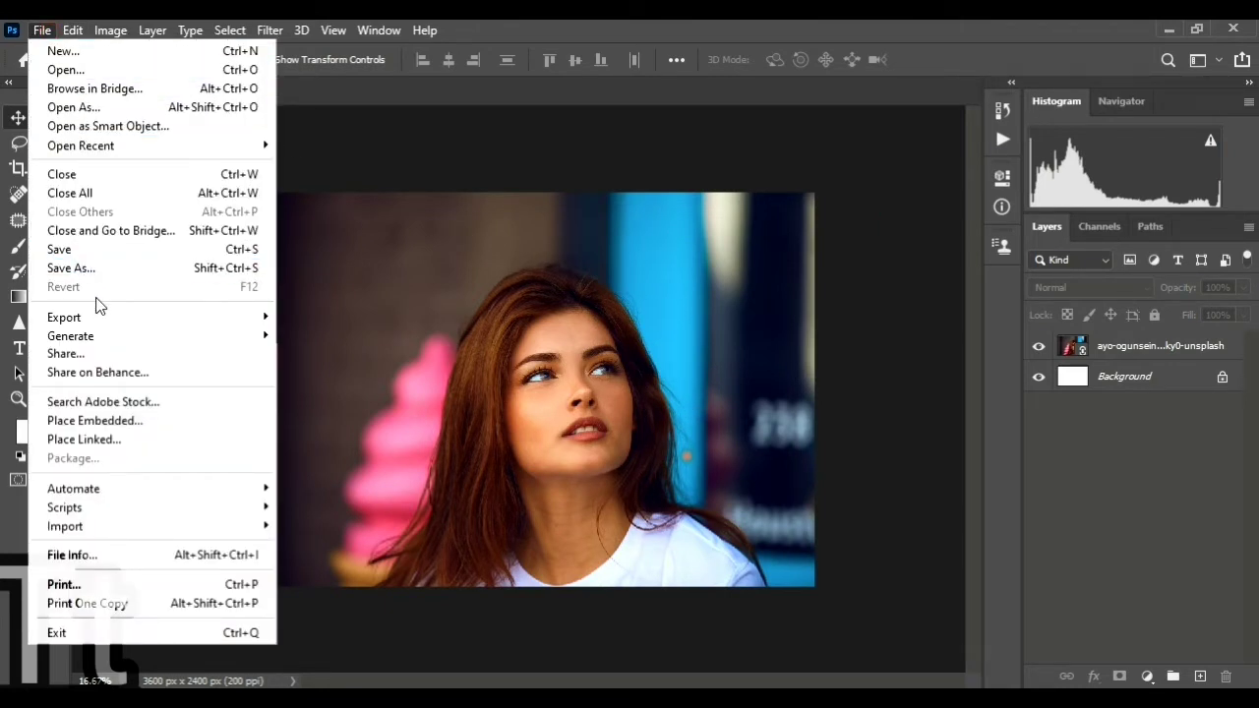
{"action": "left_click", "coordinate": [112, 443]}
{"action": "left_click", "coordinate": [246, 252]}
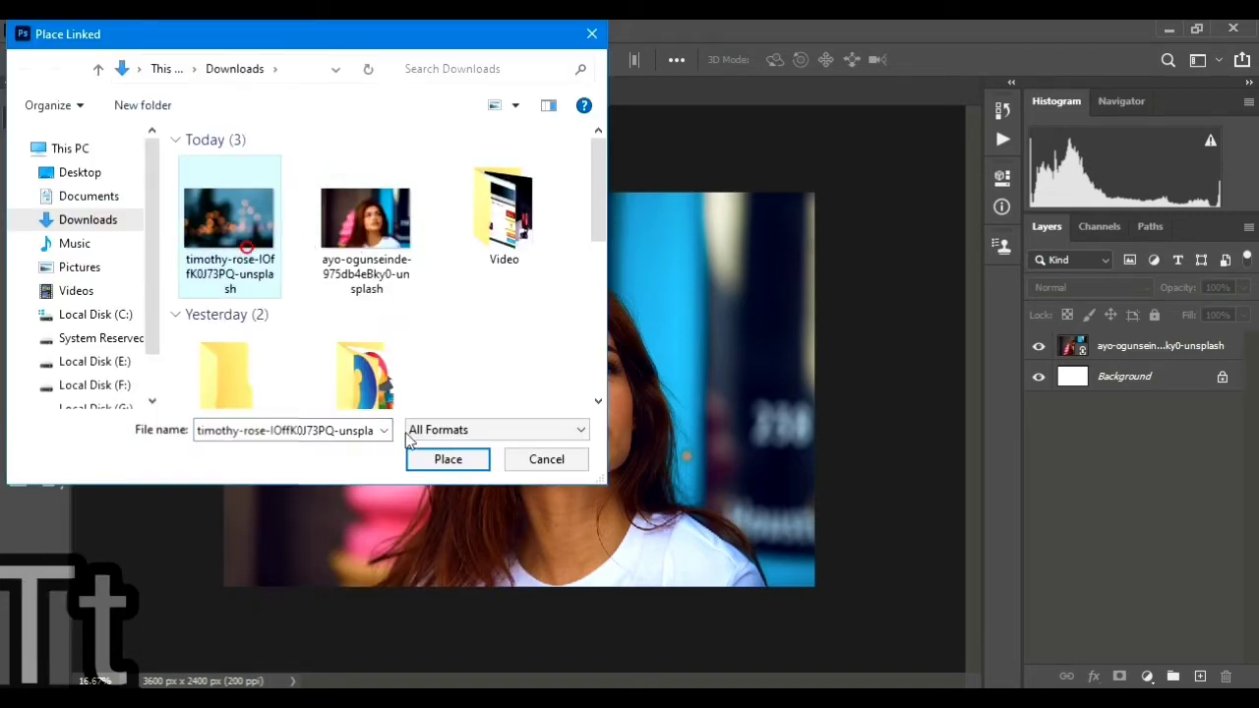
{"action": "left_click", "coordinate": [458, 469]}
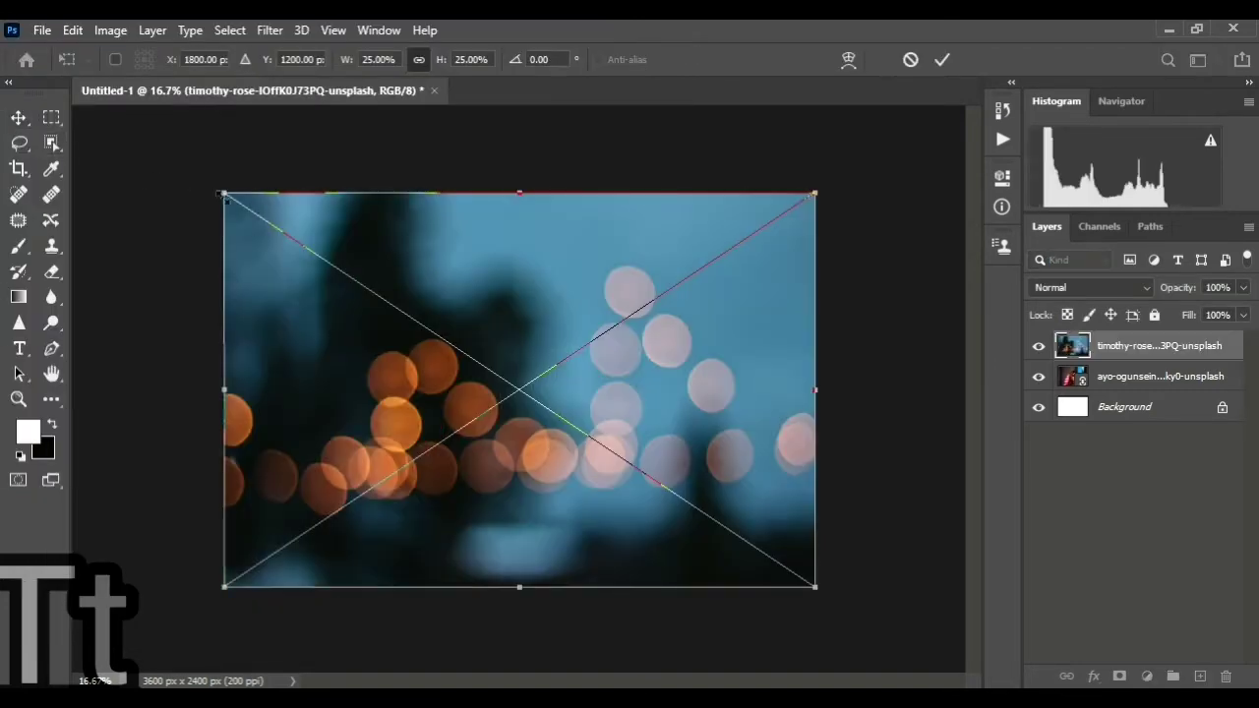
{"action": "left_click", "coordinate": [18, 118]}
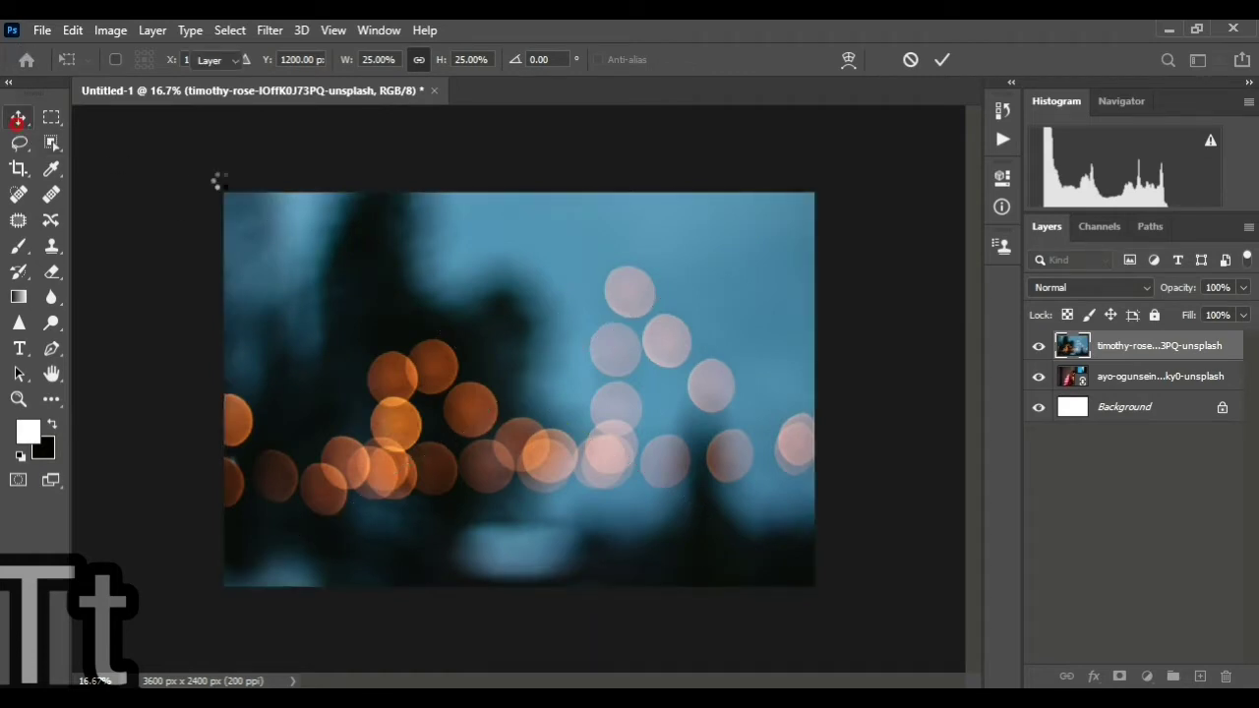
{"action": "left_click", "coordinate": [1043, 349]}
{"action": "left_click", "coordinate": [1099, 389]}
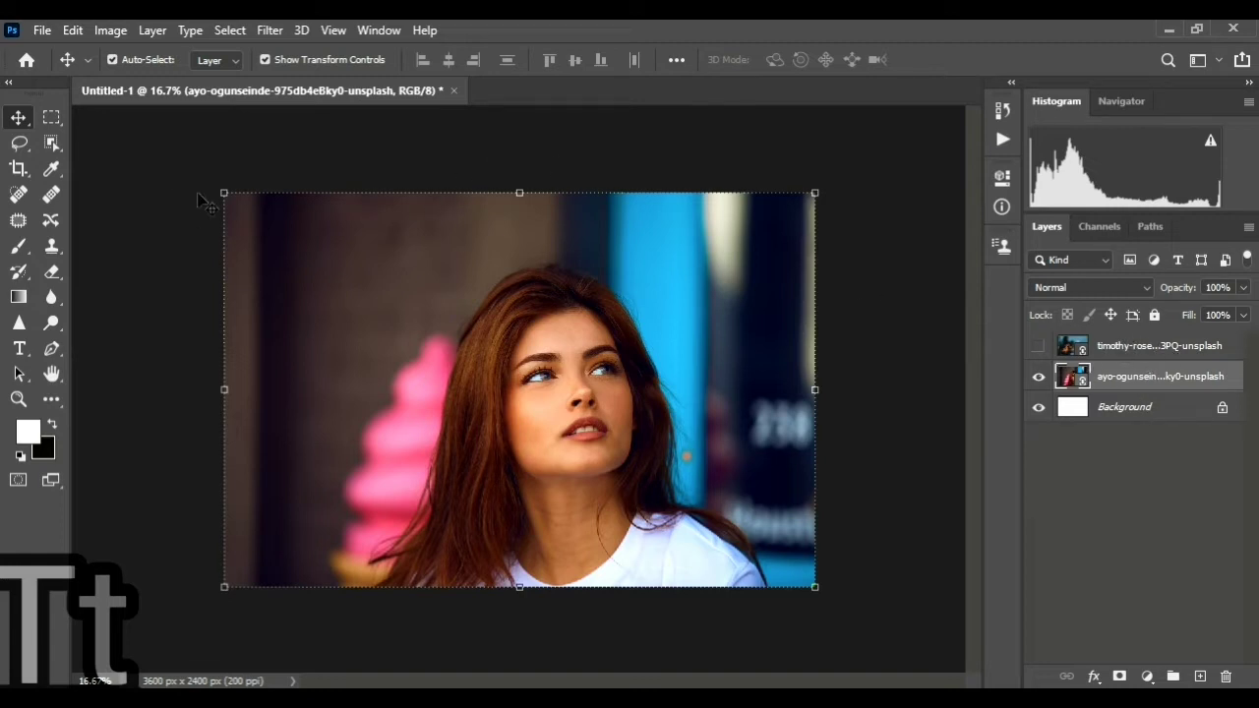
Step: Scale the portrait down to about 19.5% and centre it on the canvas
{"action": "left_click_drag", "start_coordinate": [224, 193], "coordinate": [312, 253]}
{"action": "left_click_drag", "start_coordinate": [524, 423], "coordinate": [467, 394]}
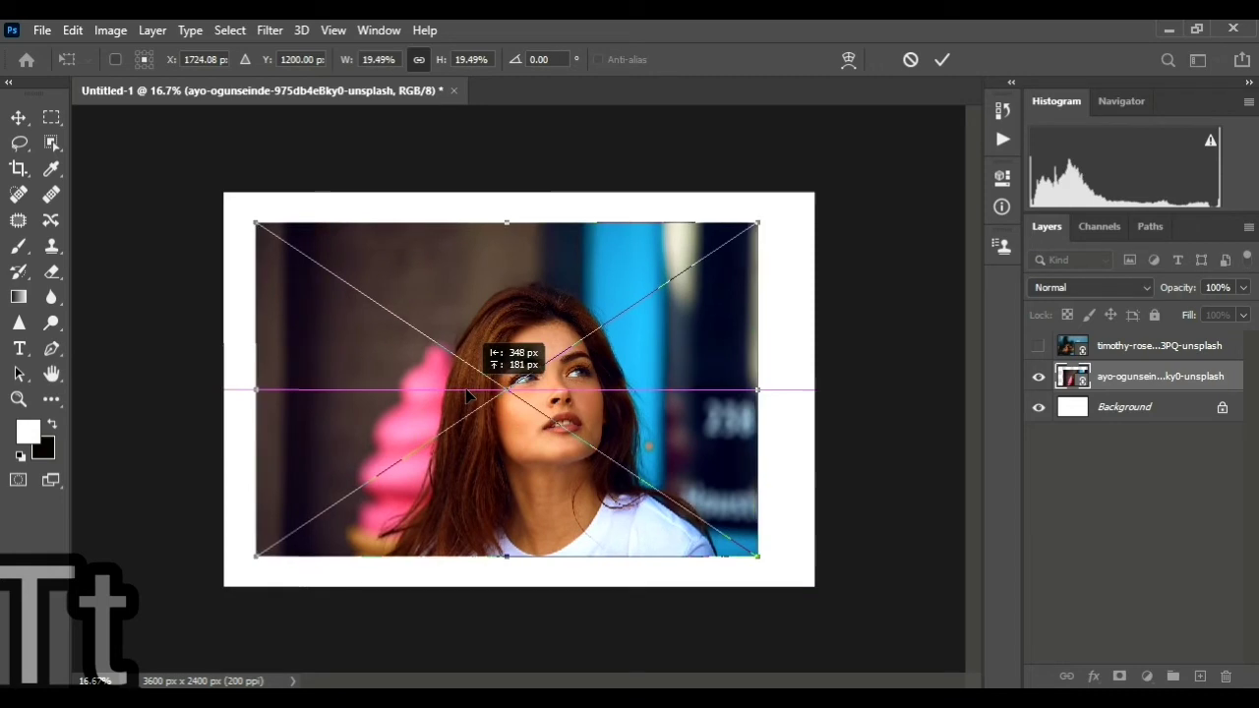
{"action": "key", "text": "Return"}
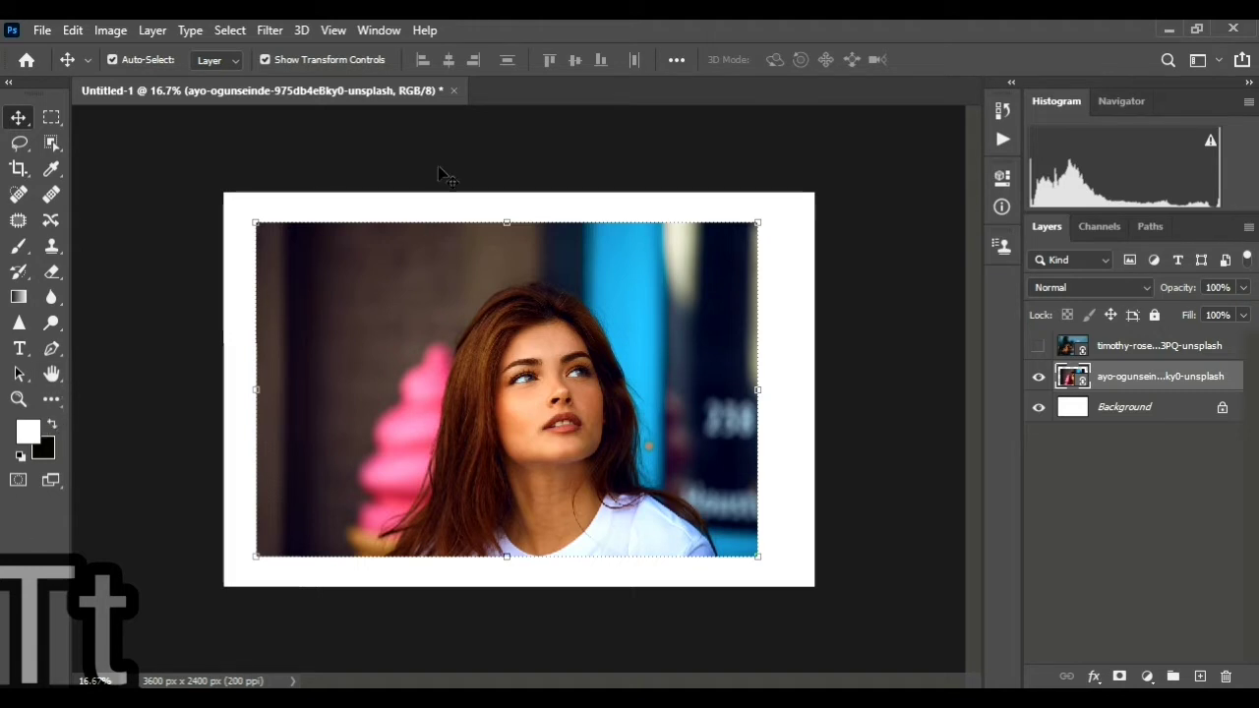
Step: Swap to a black foreground colour and switch to the Rectangle Tool
{"action": "left_click", "coordinate": [52, 424]}
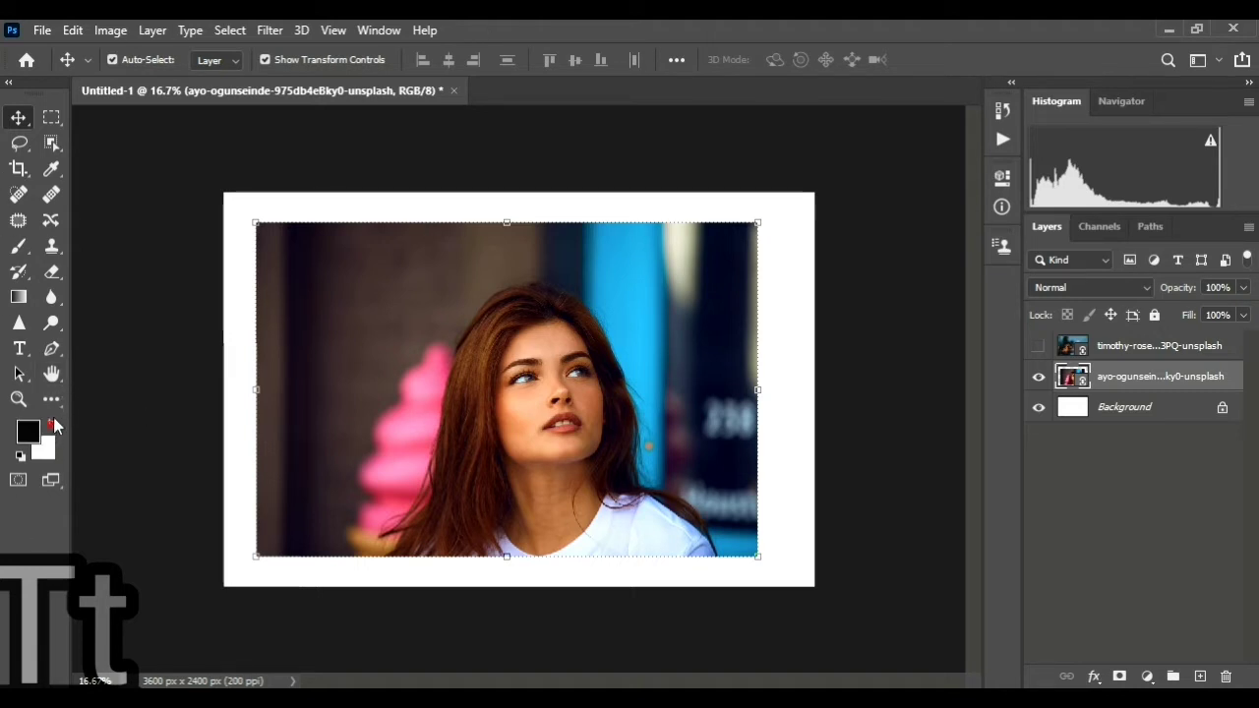
{"action": "key", "text": "g"}
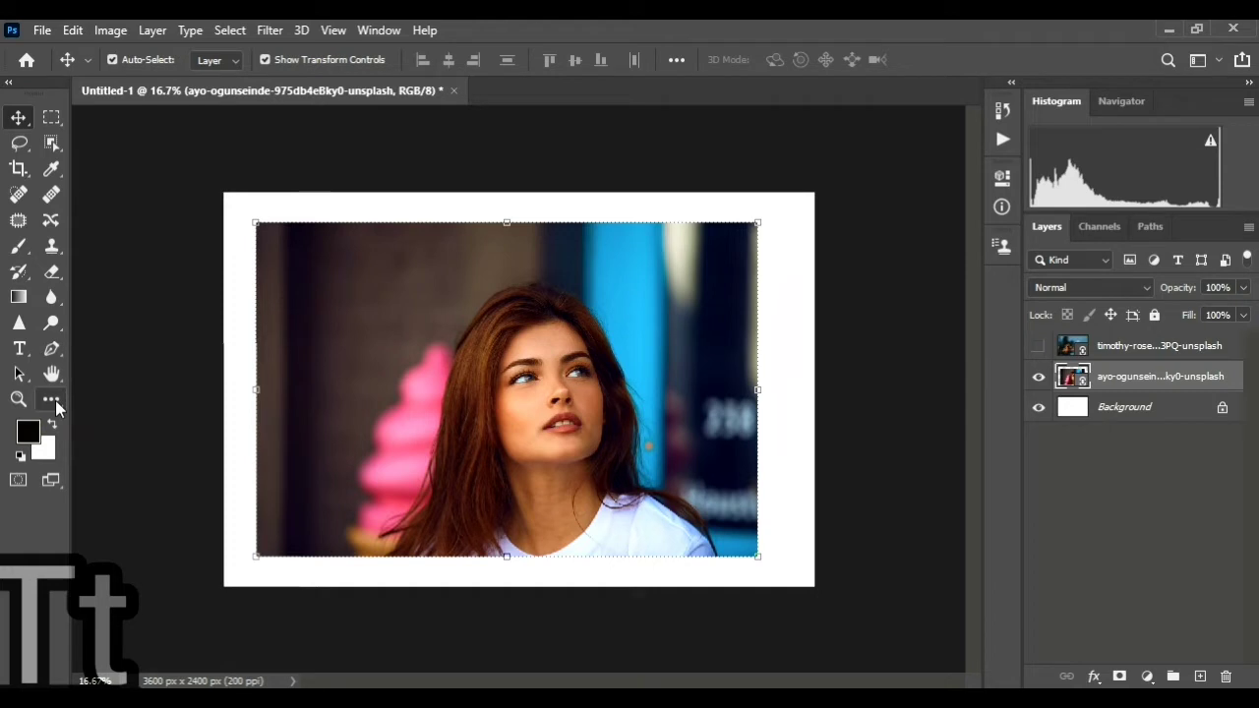
{"action": "right_click", "coordinate": [52, 403]}
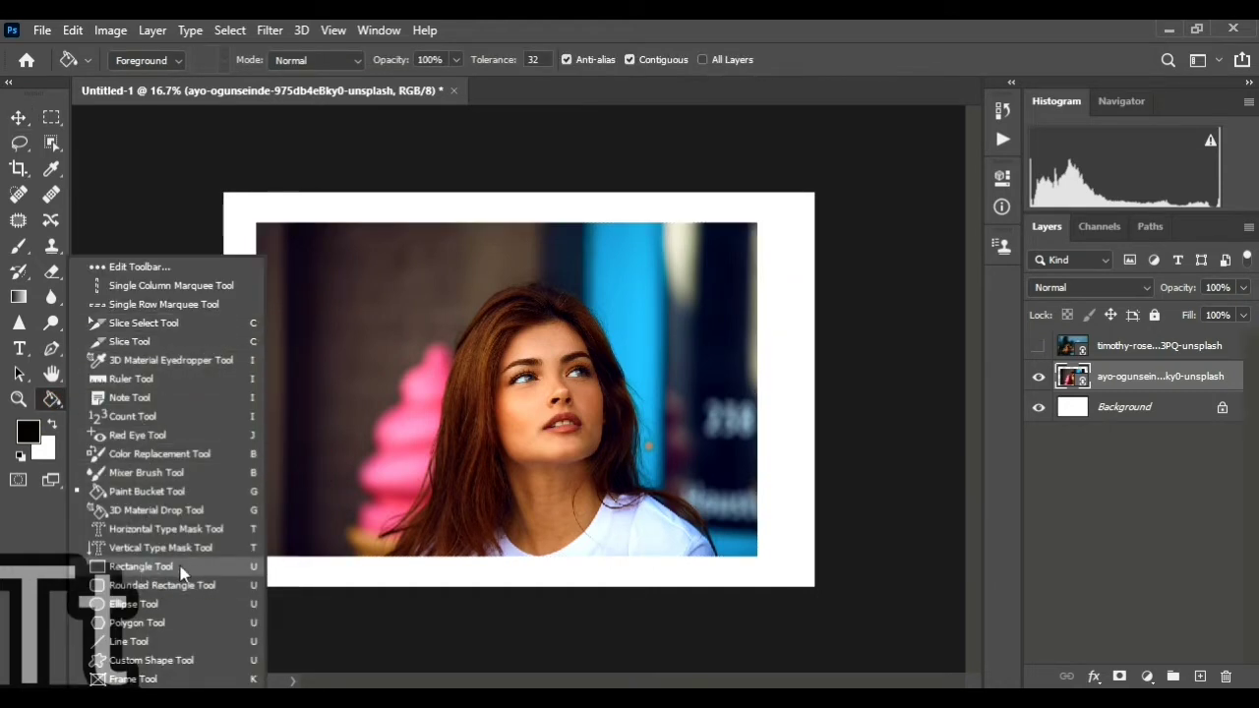
{"action": "left_click", "coordinate": [140, 567]}
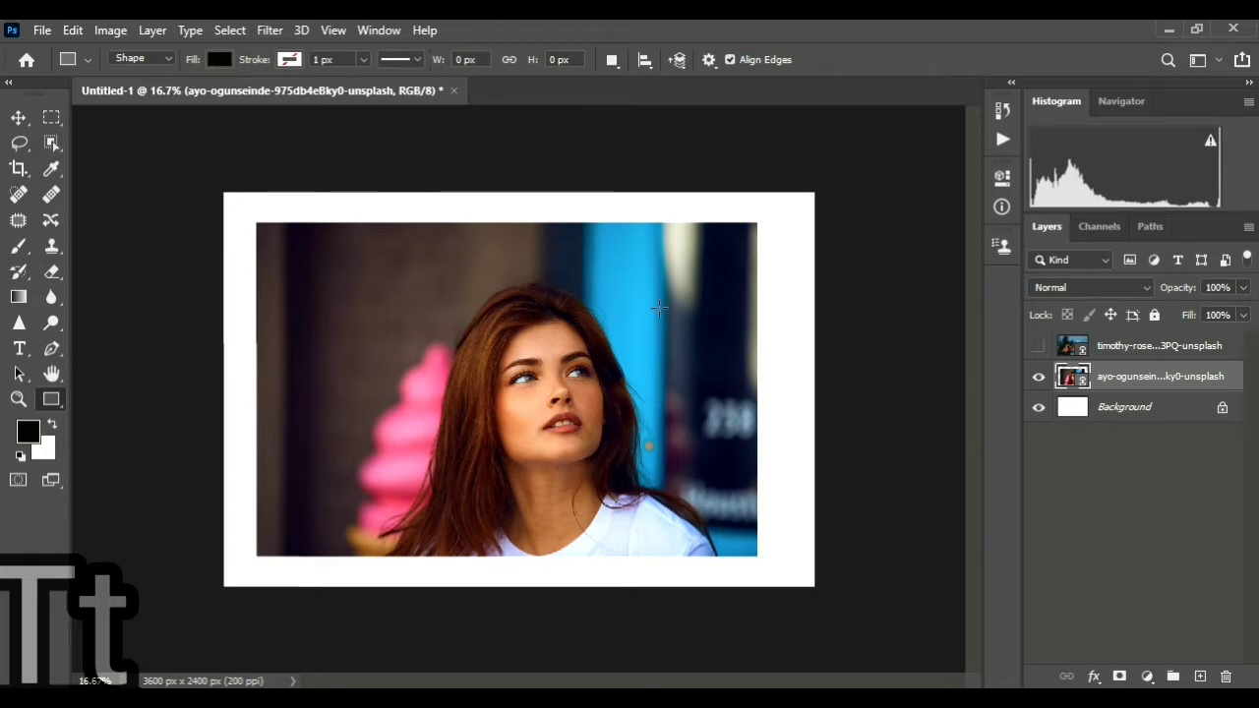
Step: Draw a tall narrow black rectangle over the portrait and dock the Properties panel
{"action": "left_click_drag", "start_coordinate": [658, 299], "coordinate": [699, 560]}
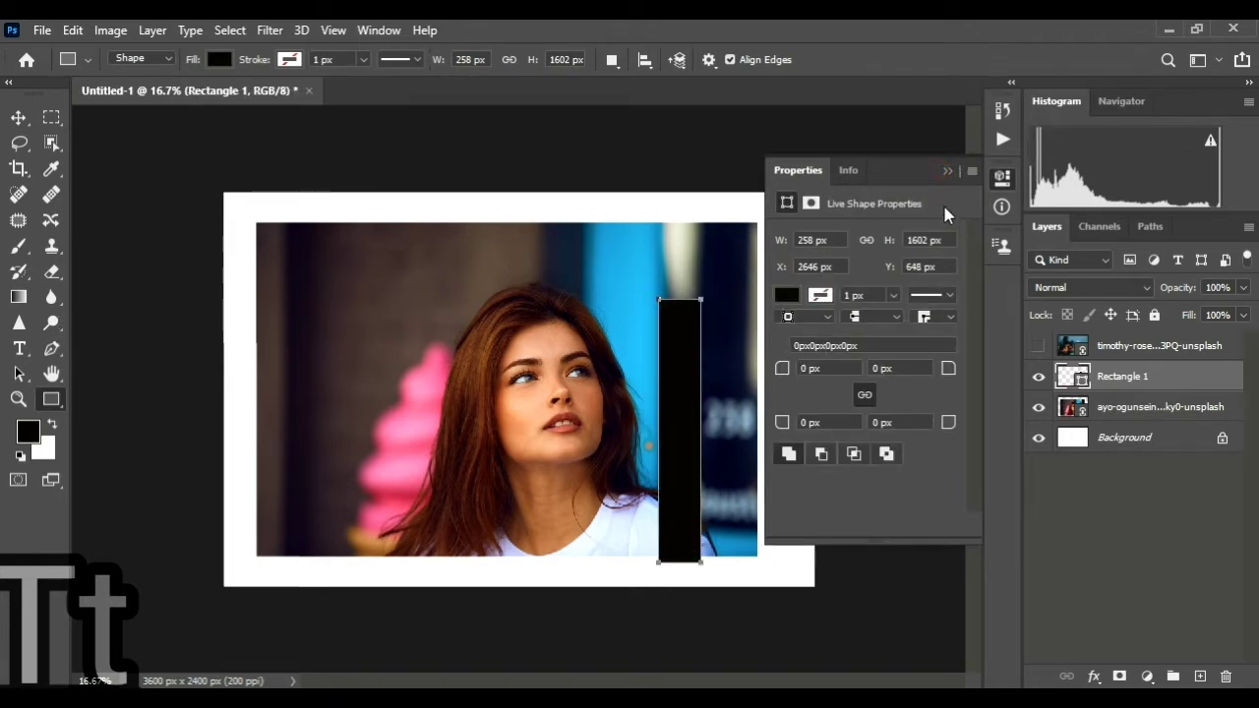
{"action": "left_click_drag", "start_coordinate": [943, 177], "coordinate": [949, 175]}
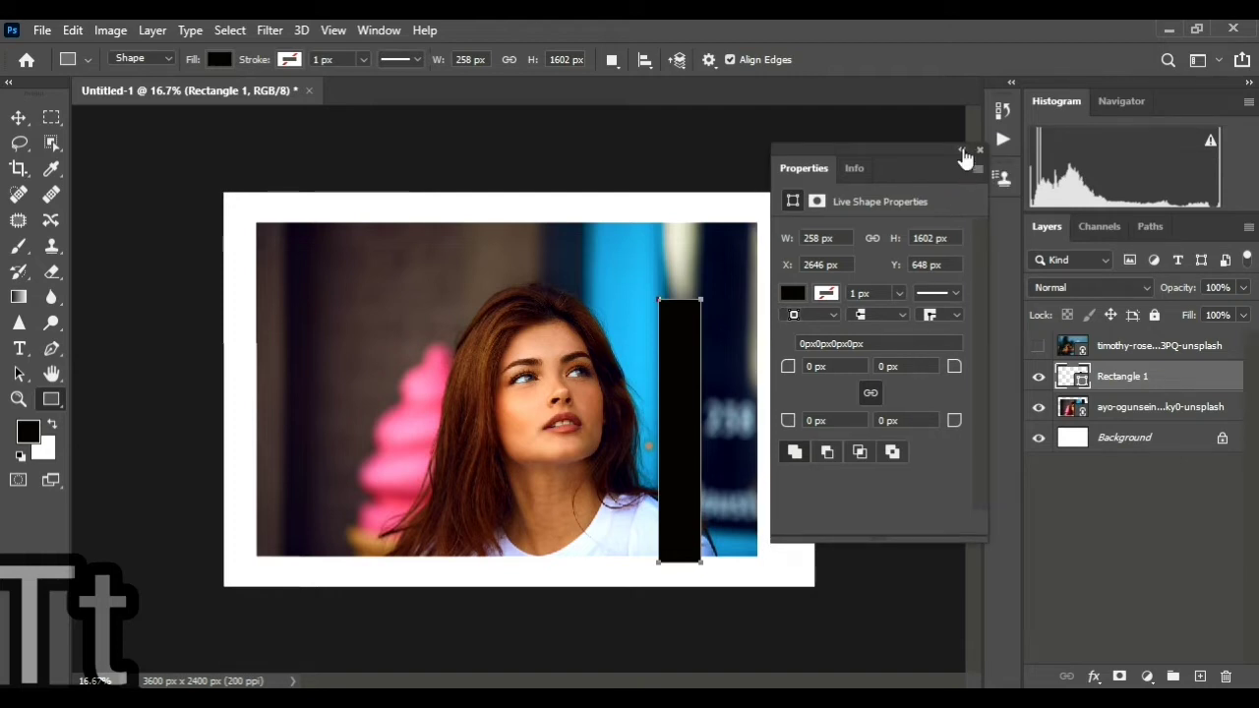
{"action": "left_click", "coordinate": [962, 150]}
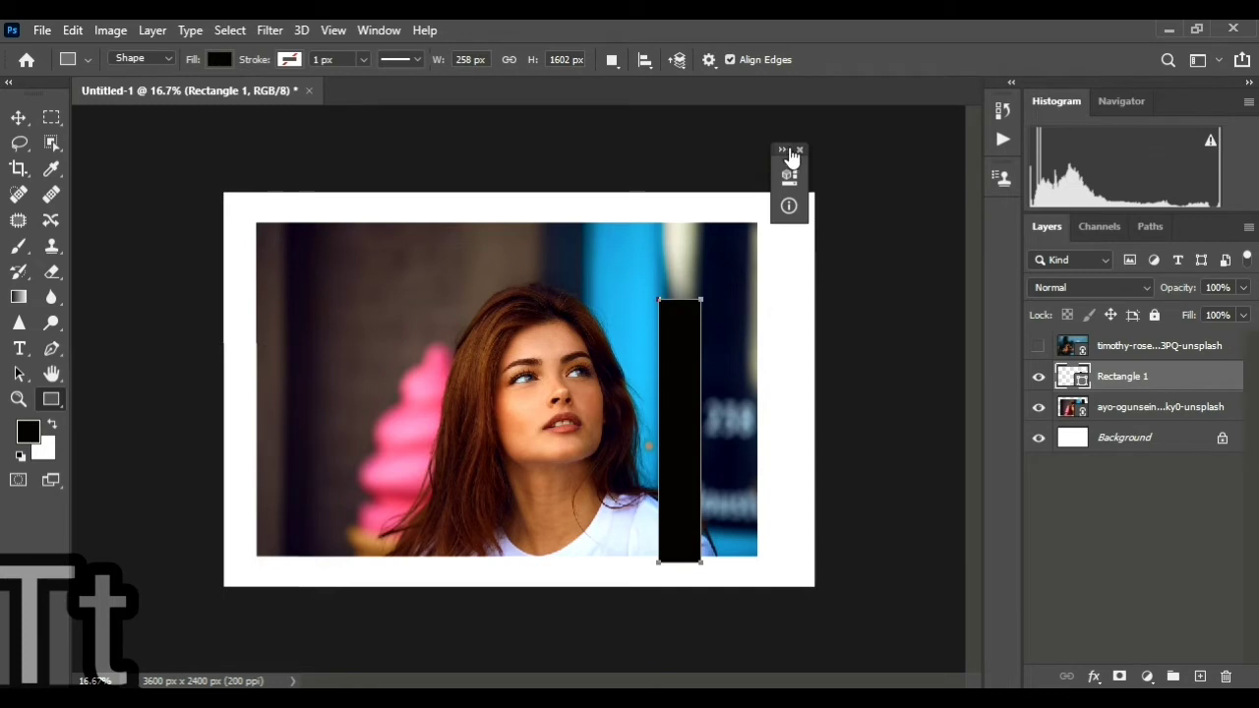
{"action": "left_click_drag", "start_coordinate": [787, 149], "coordinate": [1001, 211]}
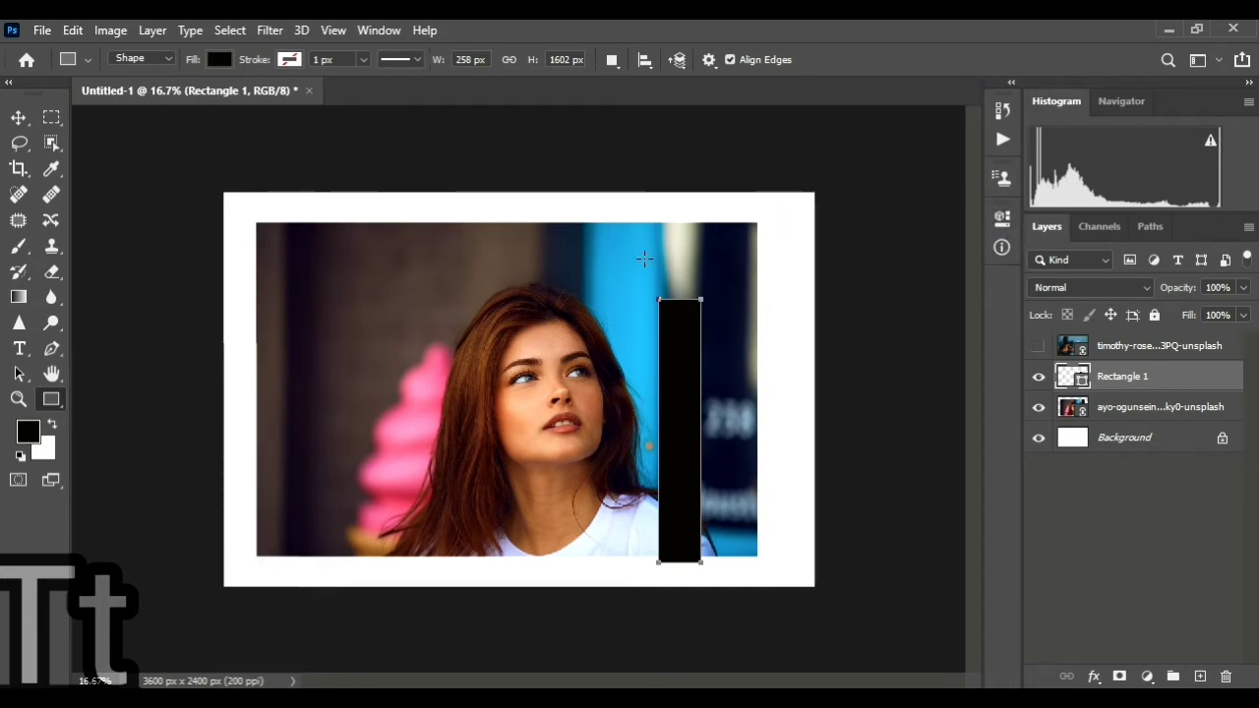
Step: Move Rectangle 1 to the left side of the portrait
{"action": "left_click", "coordinate": [18, 117]}
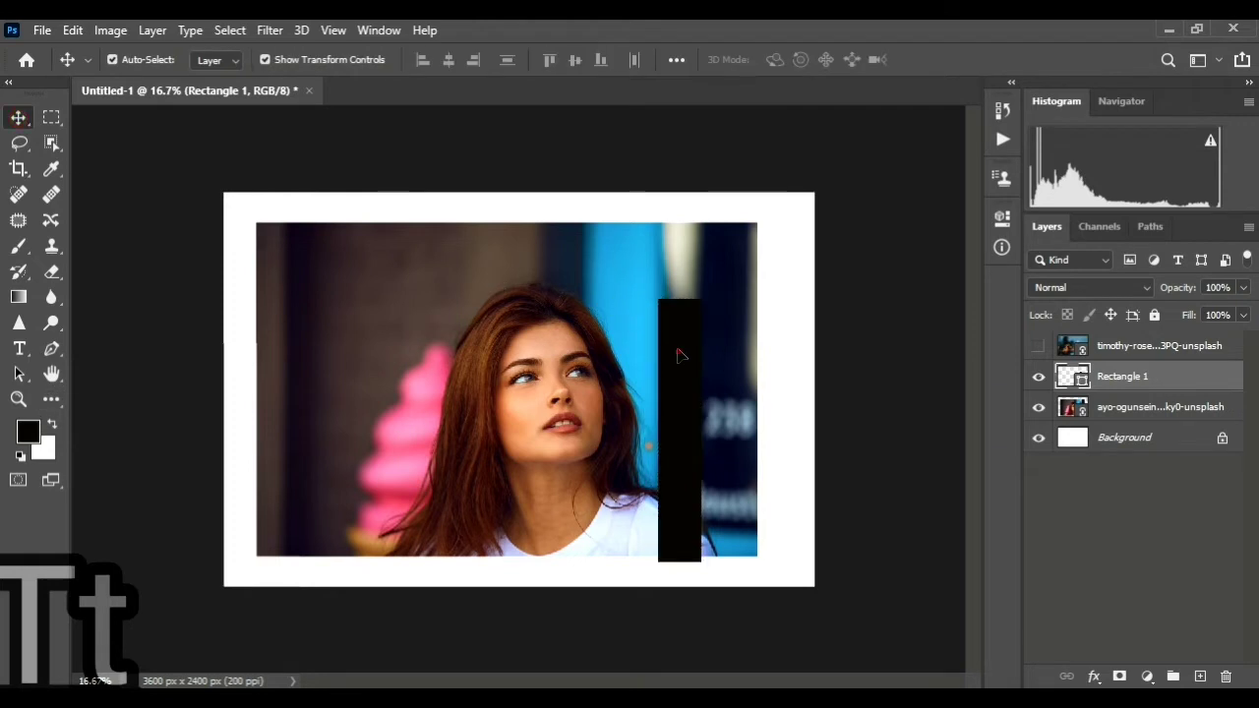
{"action": "left_click_drag", "start_coordinate": [682, 355], "coordinate": [689, 315]}
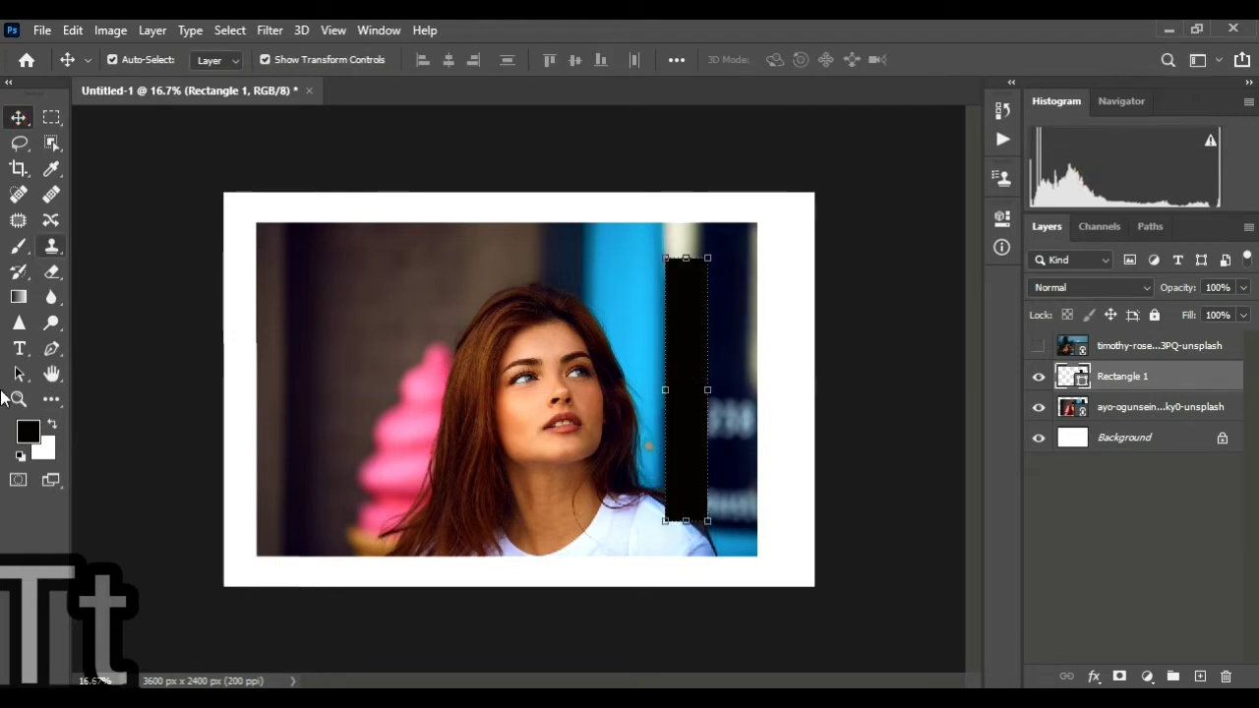
{"action": "left_click_drag", "start_coordinate": [677, 383], "coordinate": [292, 369]}
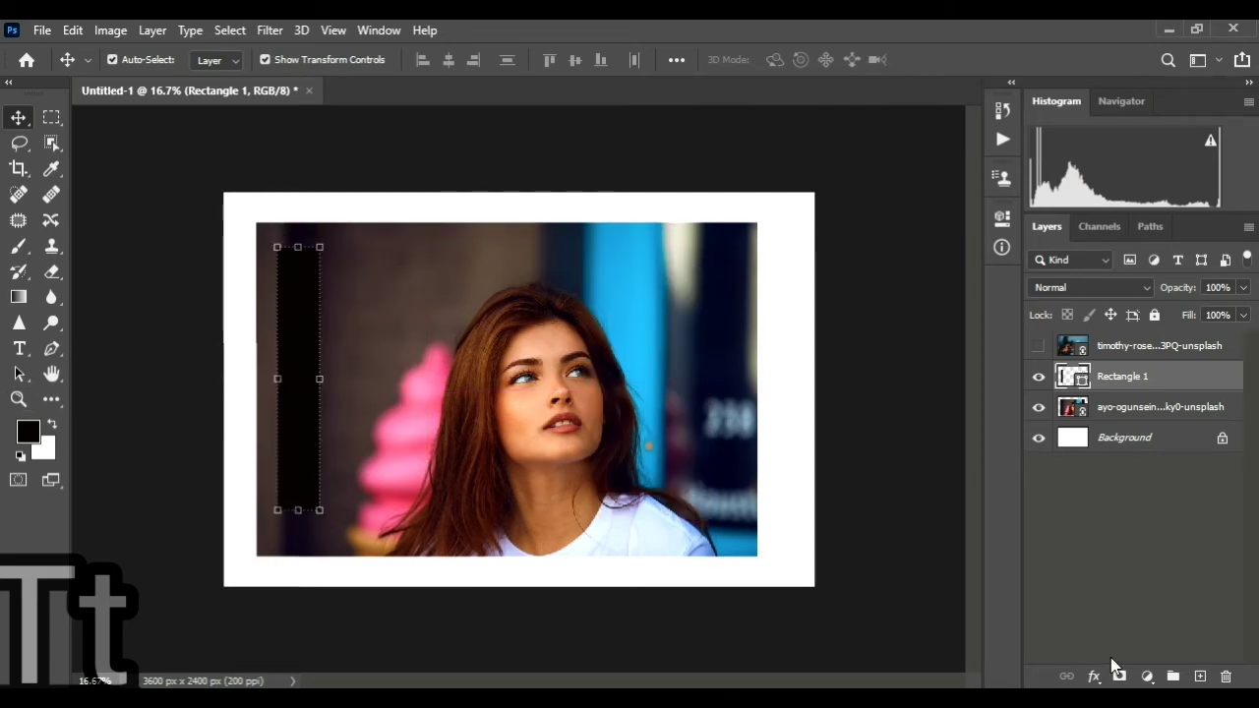
Step: In Rectangle 1's Layer Style, add a 15 px white Inside stroke and enable Inner Shadow
{"action": "left_click", "coordinate": [1094, 677]}
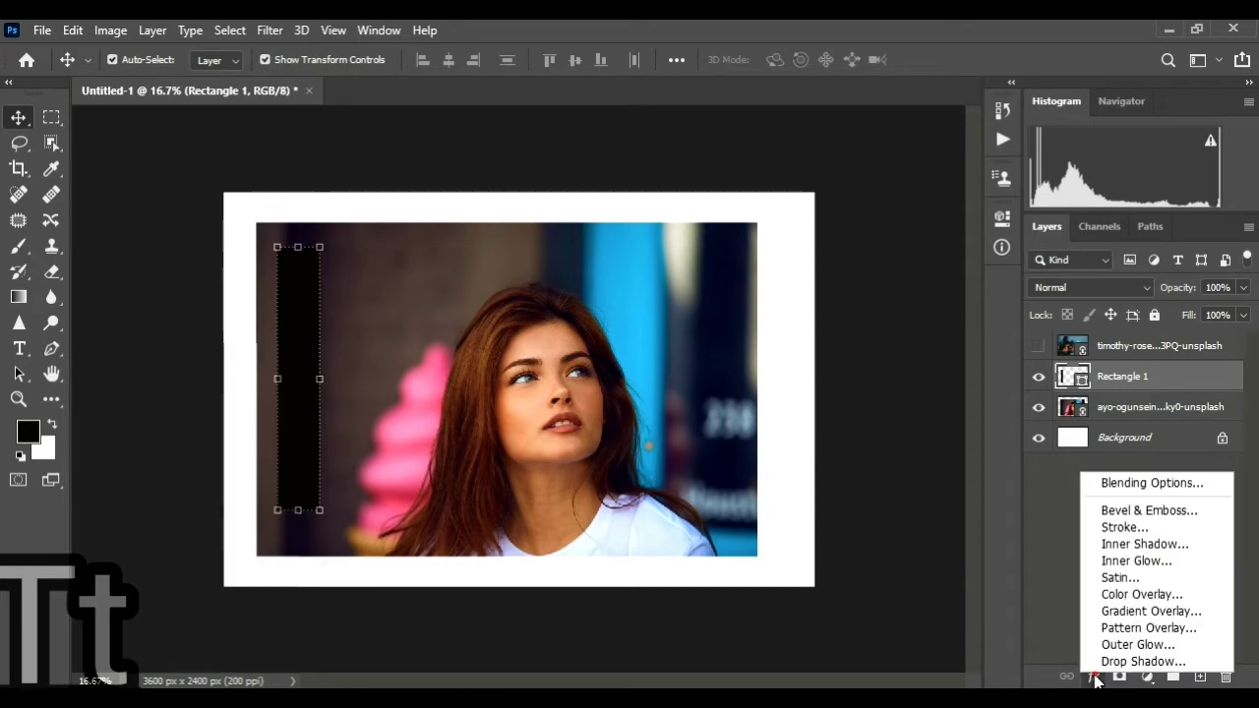
{"action": "left_click", "coordinate": [1128, 487]}
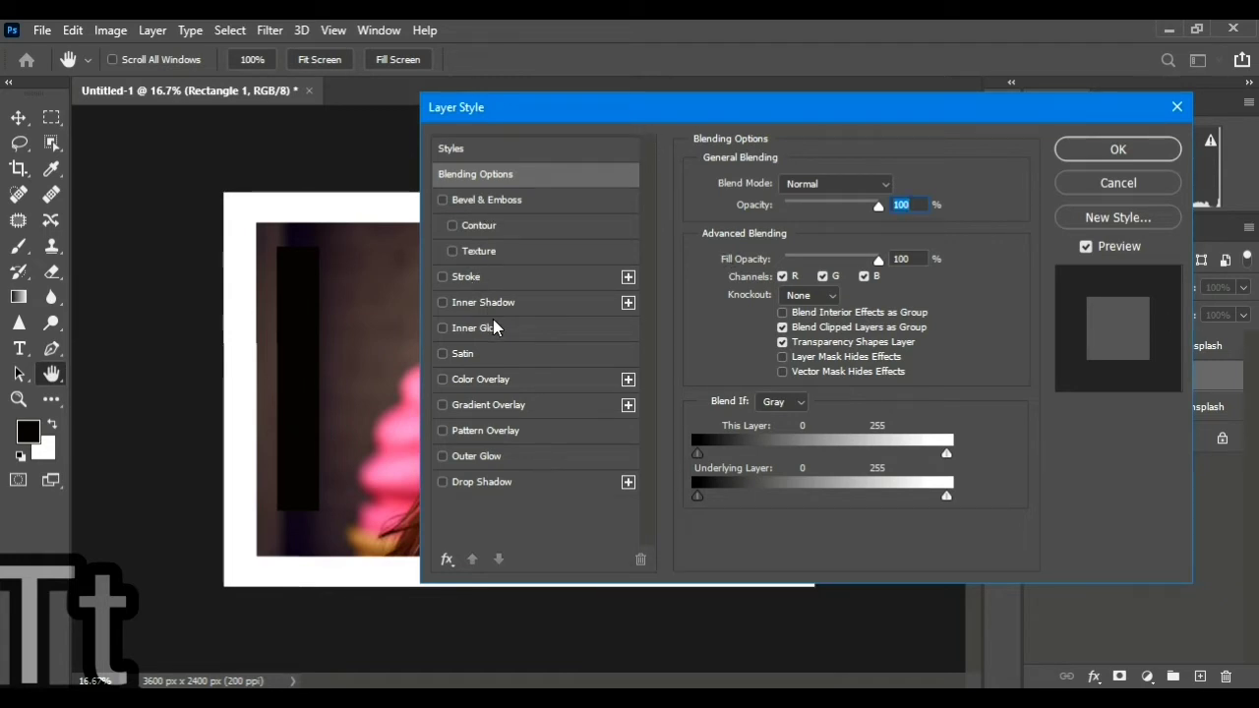
{"action": "left_click", "coordinate": [483, 279]}
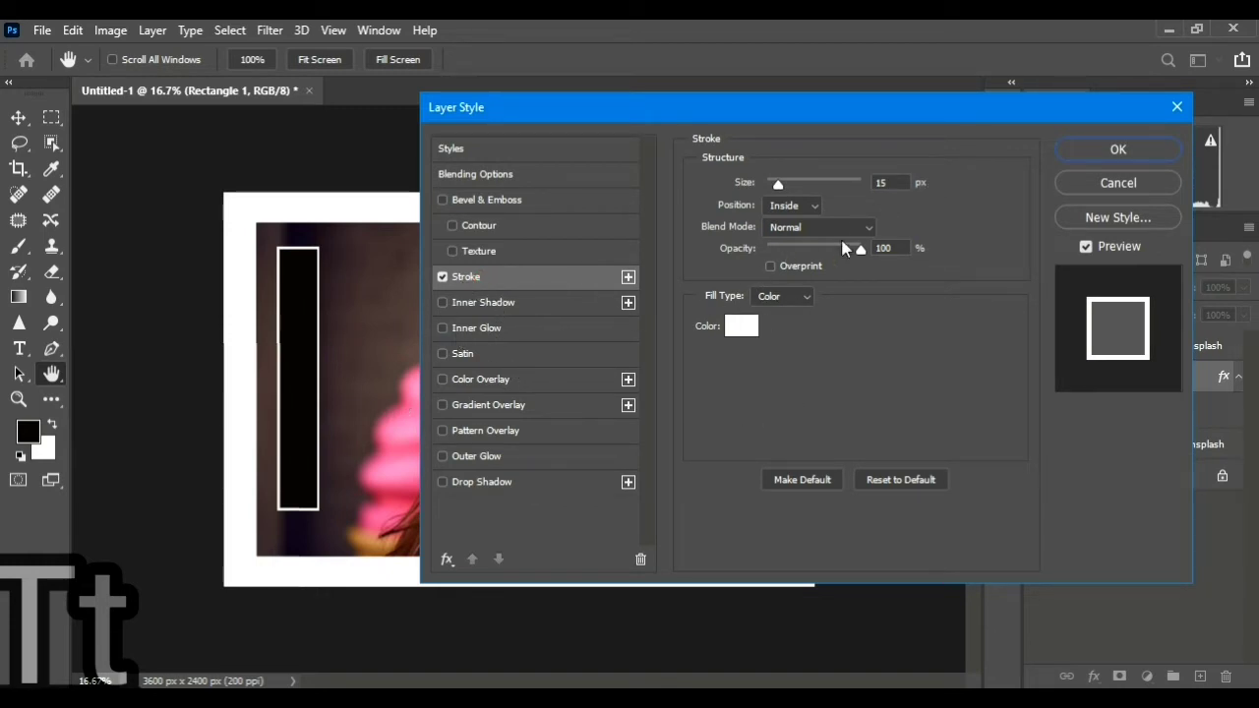
{"action": "left_click", "coordinate": [805, 205]}
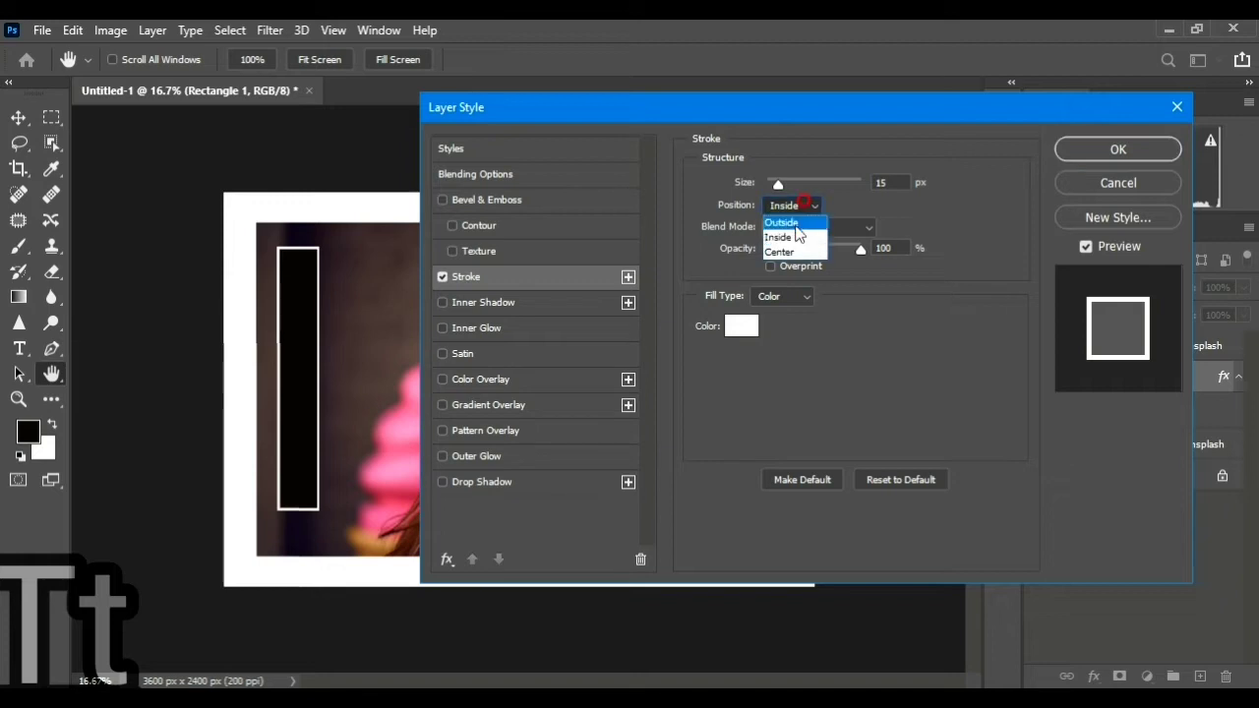
{"action": "left_click", "coordinate": [793, 239]}
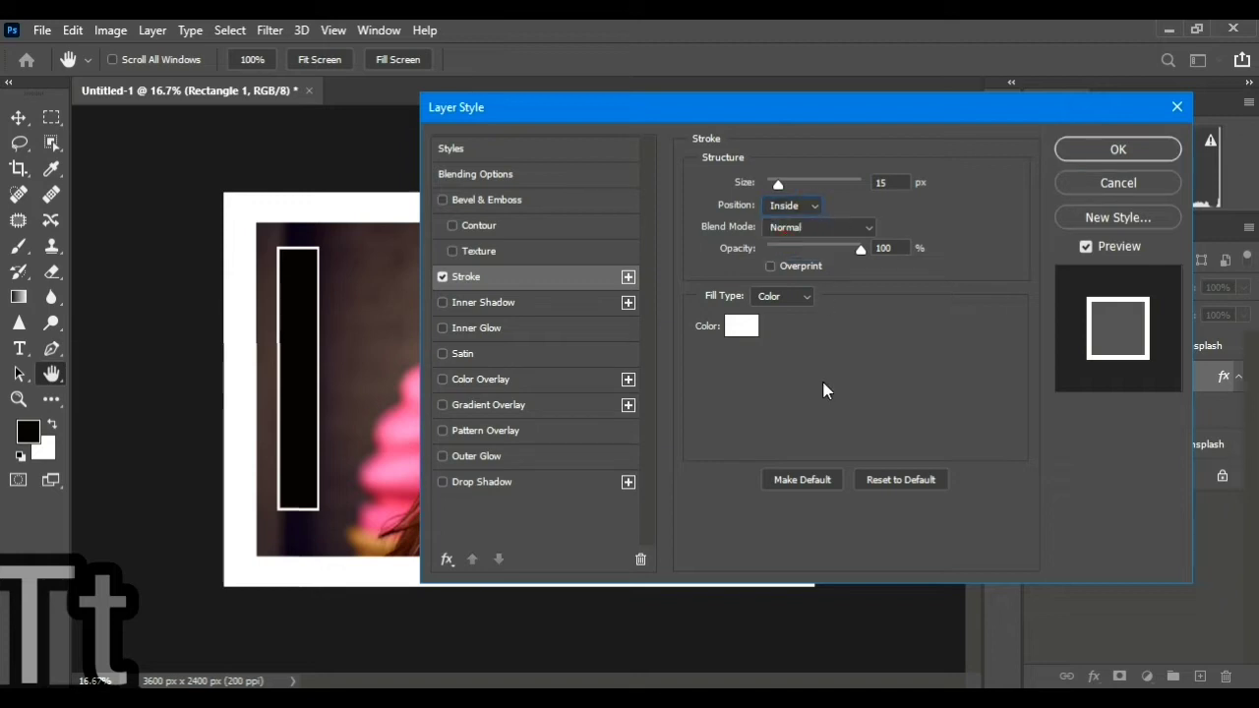
{"action": "left_click", "coordinate": [486, 304]}
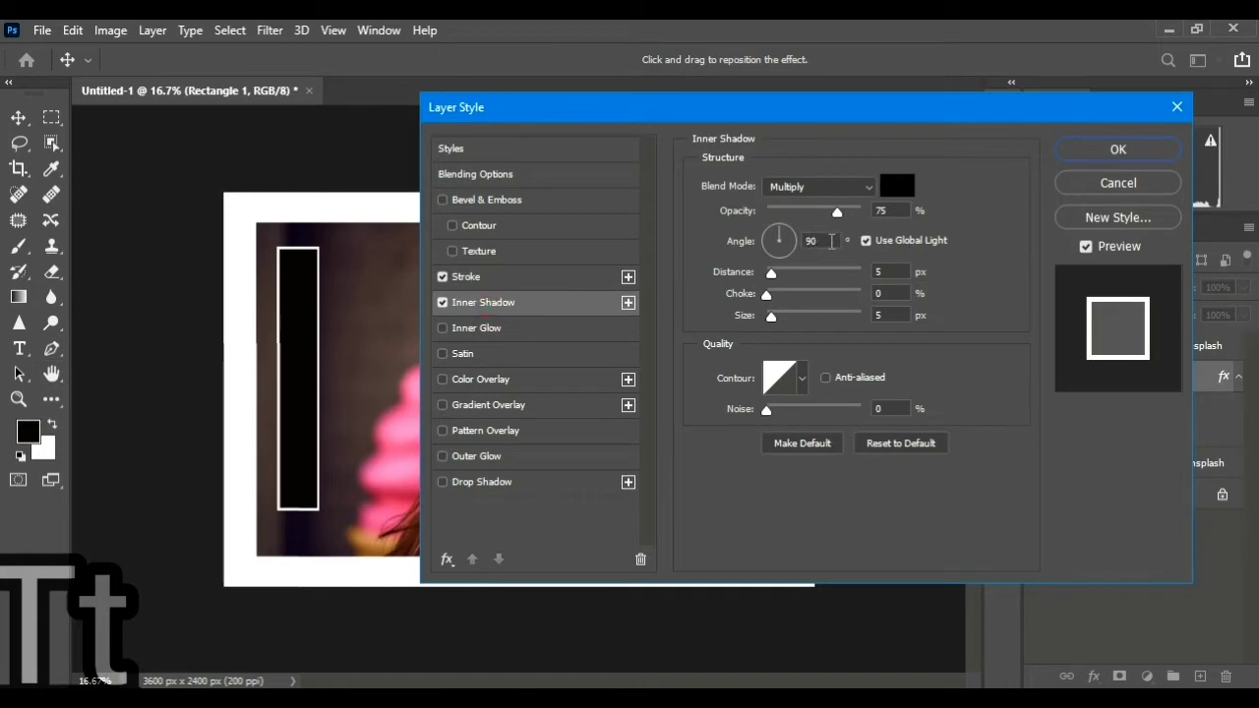
Step: Change the Inner Shadow angle from 90 to 120 degrees
{"action": "double_click", "coordinate": [834, 242]}
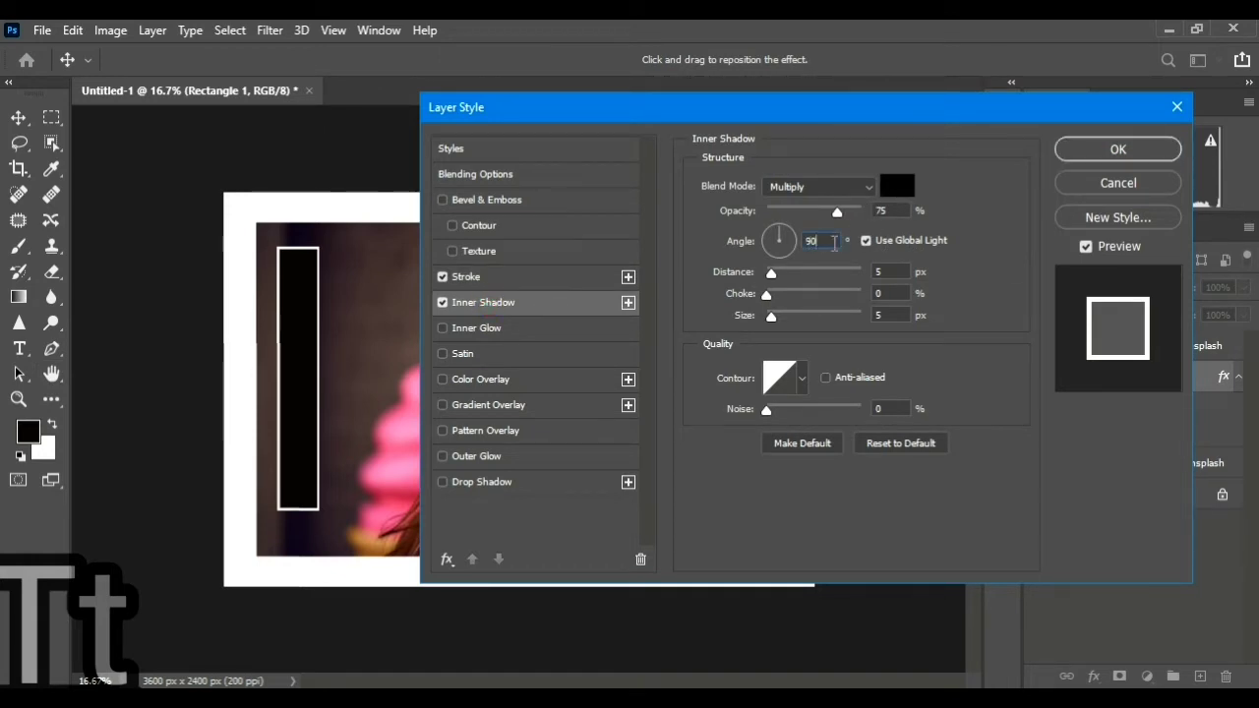
{"action": "double_click", "coordinate": [816, 242]}
{"action": "key", "text": "Up"}
{"action": "key", "text": "Up"}
{"action": "key", "text": "Up"}
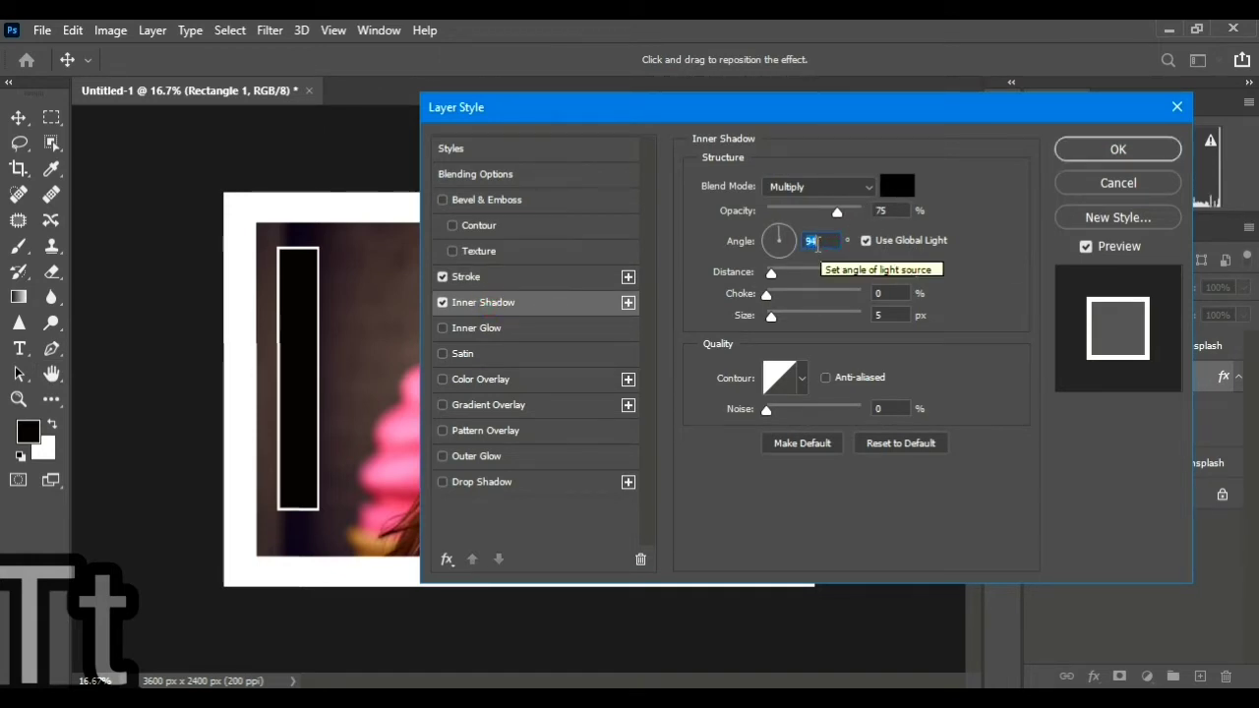
{"action": "key", "text": "Up"}
{"action": "key", "text": "Up"}
{"action": "key", "text": "Up"}
{"action": "key", "text": "Up"}
{"action": "key", "text": "Up"}
{"action": "key", "text": "Up"}
{"action": "key", "text": "Up"}
{"action": "key", "text": "Up"}
{"action": "key", "text": "Up"}
{"action": "key", "text": "Up"}
{"action": "key", "text": "Up"}
{"action": "key", "text": "Up"}
{"action": "key", "text": "Up"}
{"action": "key", "text": "Up"}
{"action": "key", "text": "Up"}
{"action": "key", "text": "Up"}
{"action": "key", "text": "Up"}
{"action": "key", "text": "Up"}
{"action": "key", "text": "Up"}
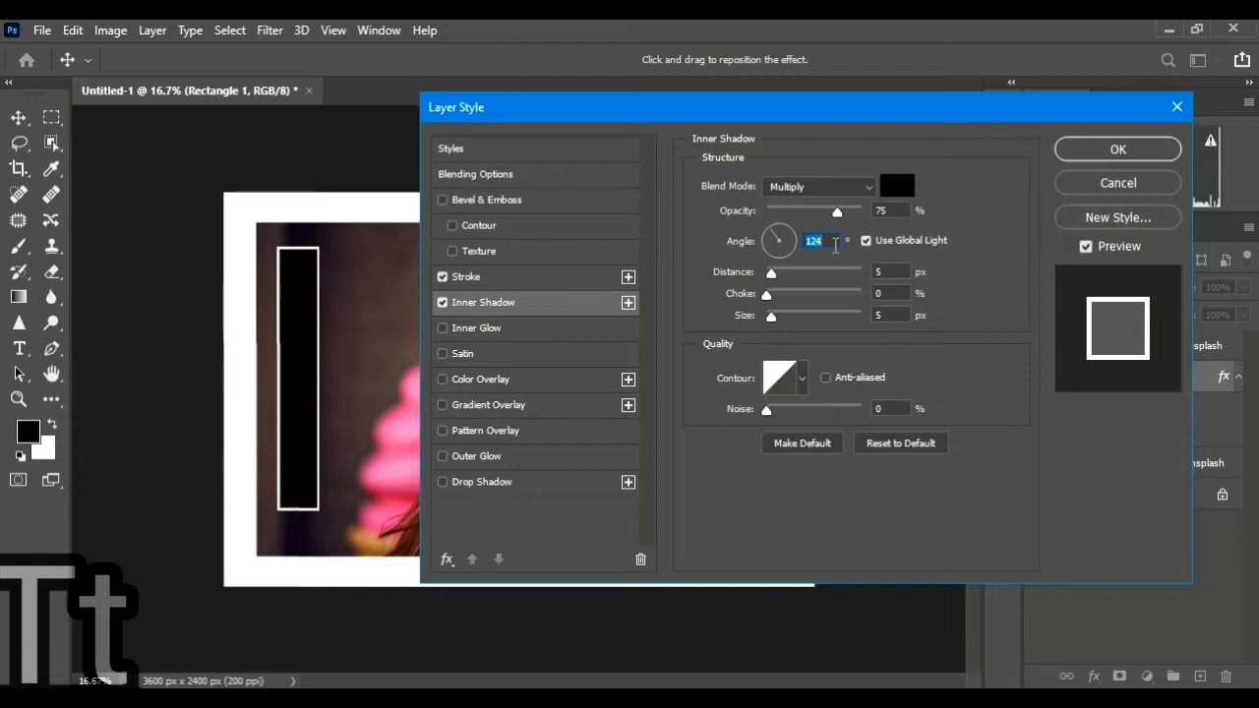
{"action": "key", "text": "Down"}
{"action": "key", "text": "Down"}
{"action": "key", "text": "Down"}
{"action": "key", "text": "Down"}
Step: Enable Outer Glow and Drop Shadow (74% opacity, distance 16, size 14), then apply the style
{"action": "left_click", "coordinate": [515, 455]}
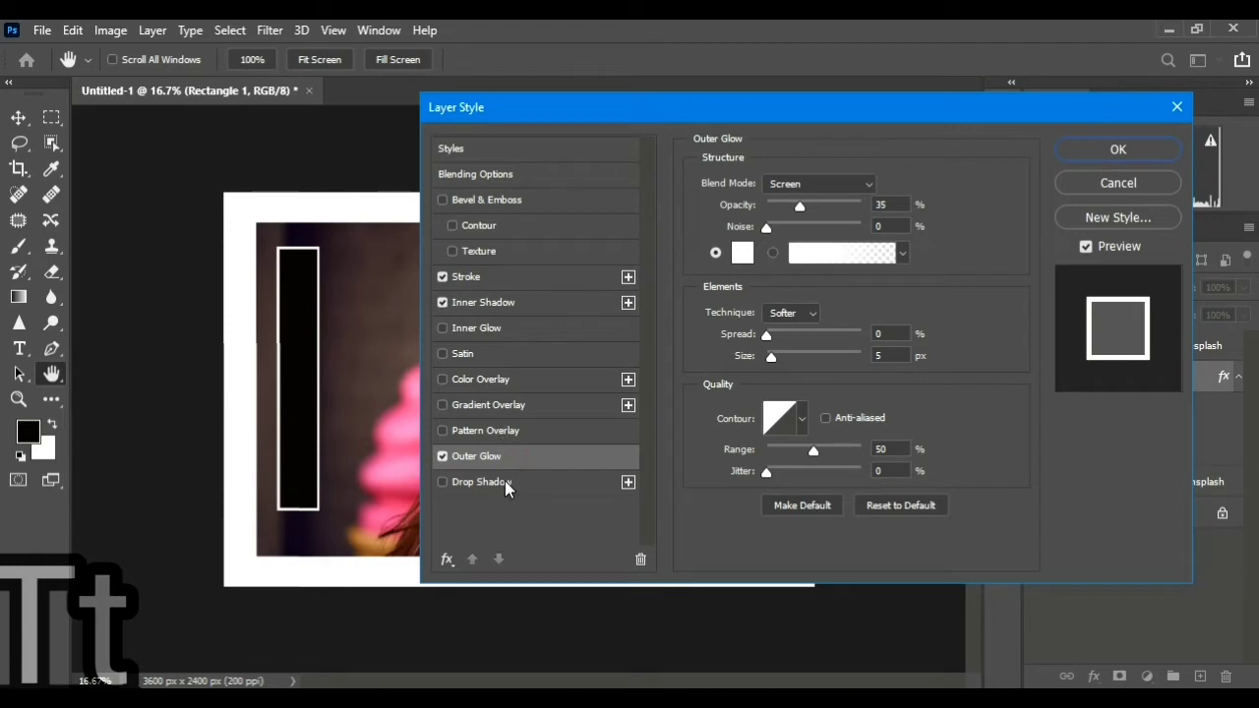
{"action": "left_click", "coordinate": [504, 482]}
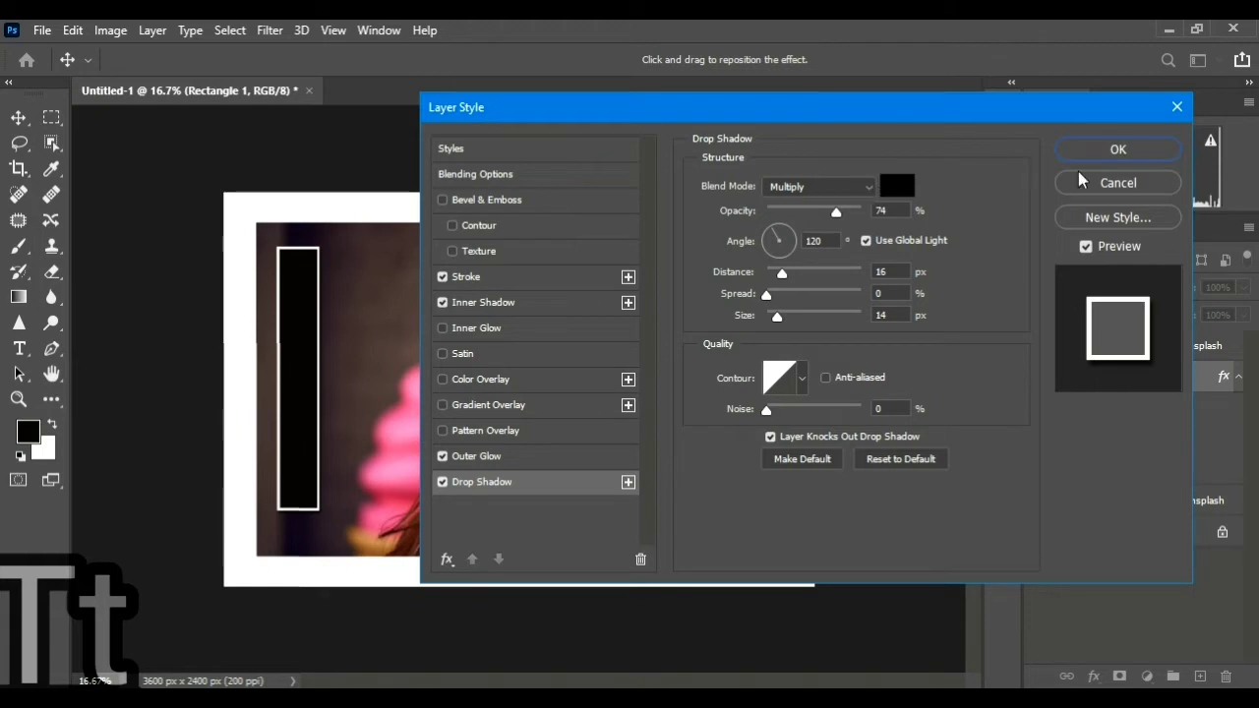
{"action": "left_click", "coordinate": [1108, 152]}
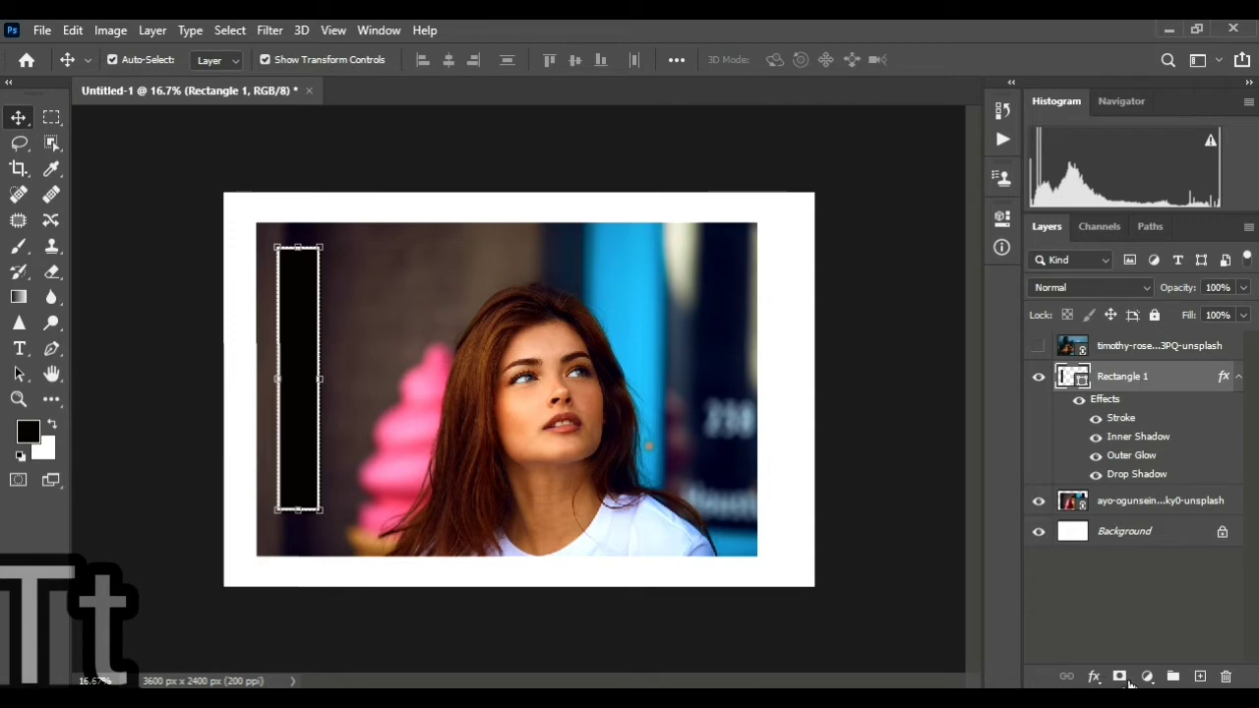
Step: In Rectangle 1's Blending Options, set Fill Opacity to 0% and Knockout to Deep
{"action": "left_click", "coordinate": [1094, 676]}
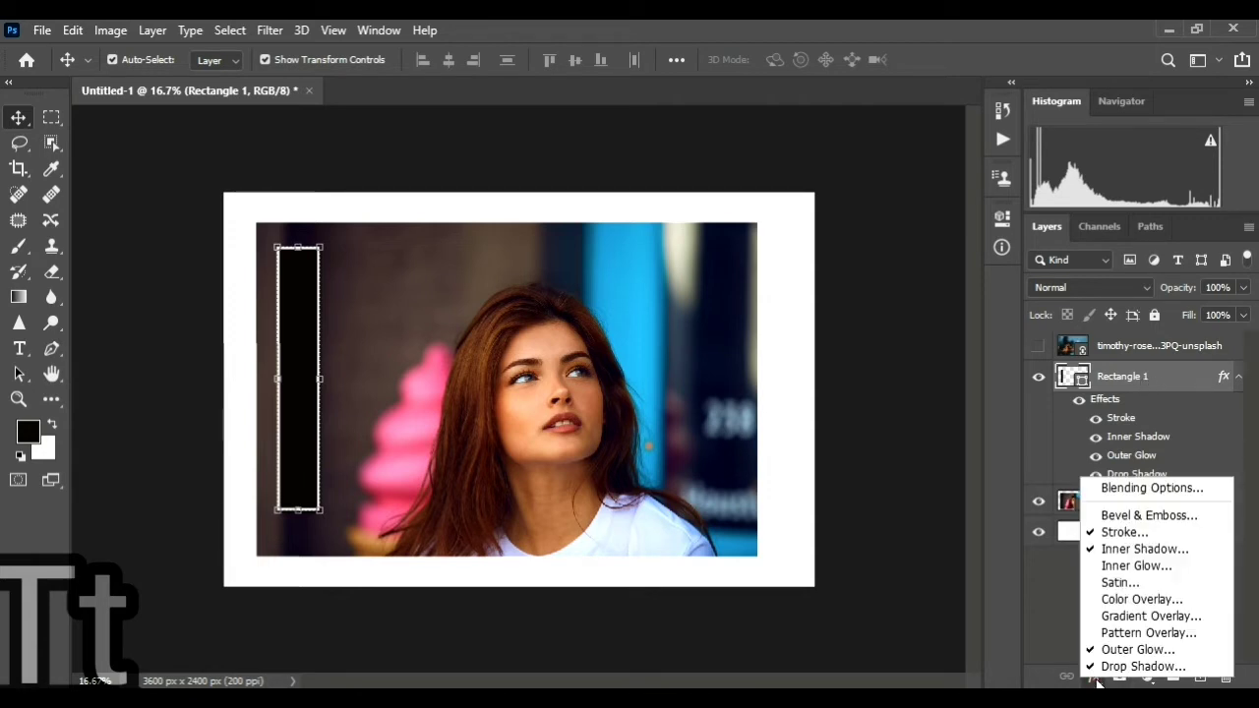
{"action": "left_click", "coordinate": [1136, 489]}
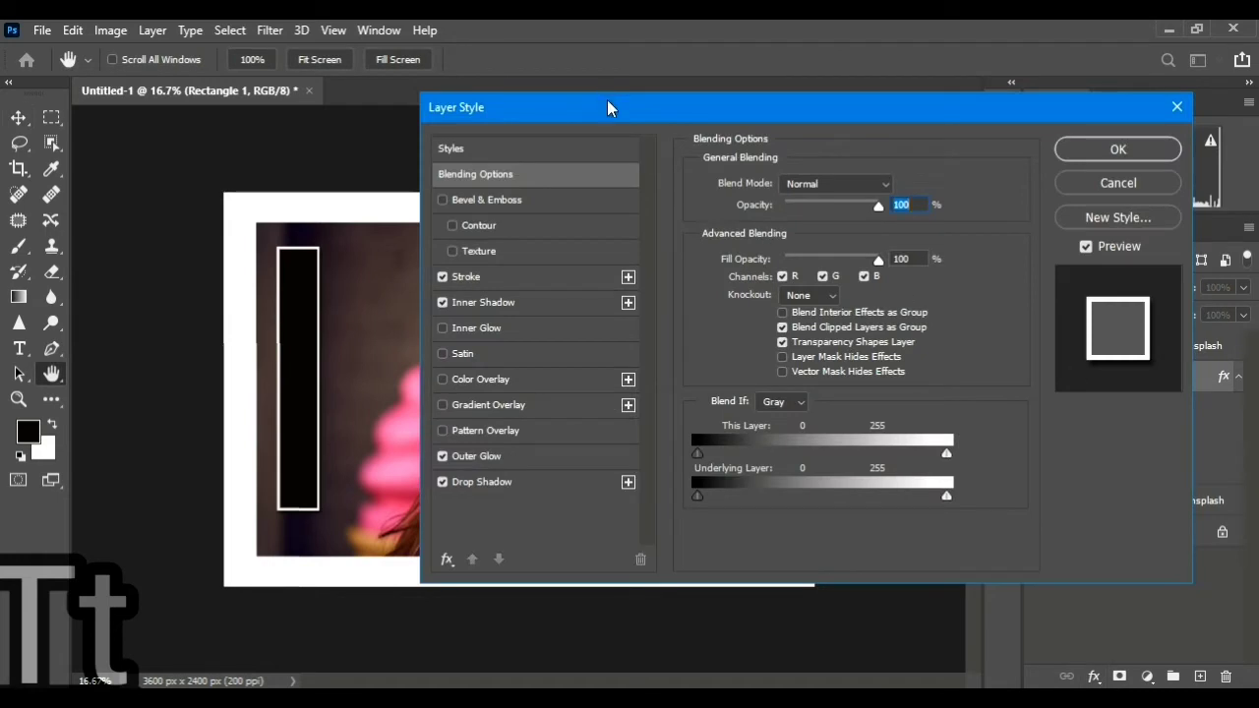
{"action": "left_click_drag", "start_coordinate": [607, 107], "coordinate": [695, 150]}
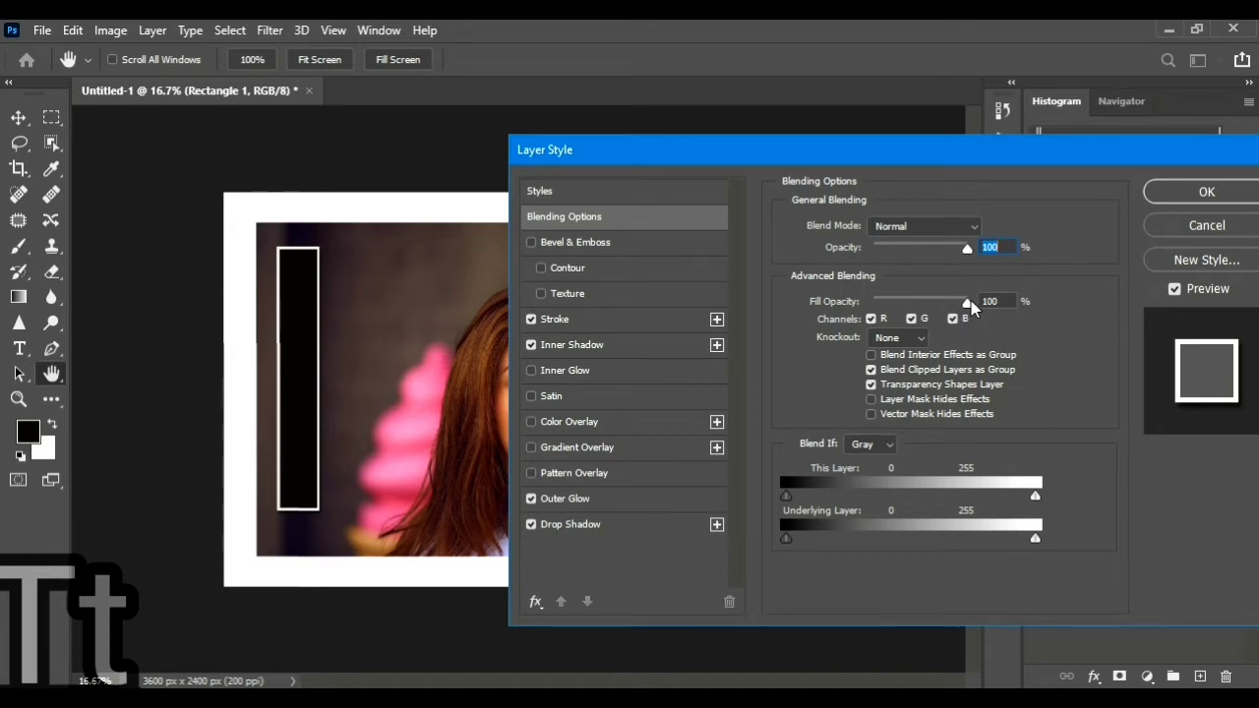
{"action": "left_click_drag", "start_coordinate": [967, 303], "coordinate": [869, 302]}
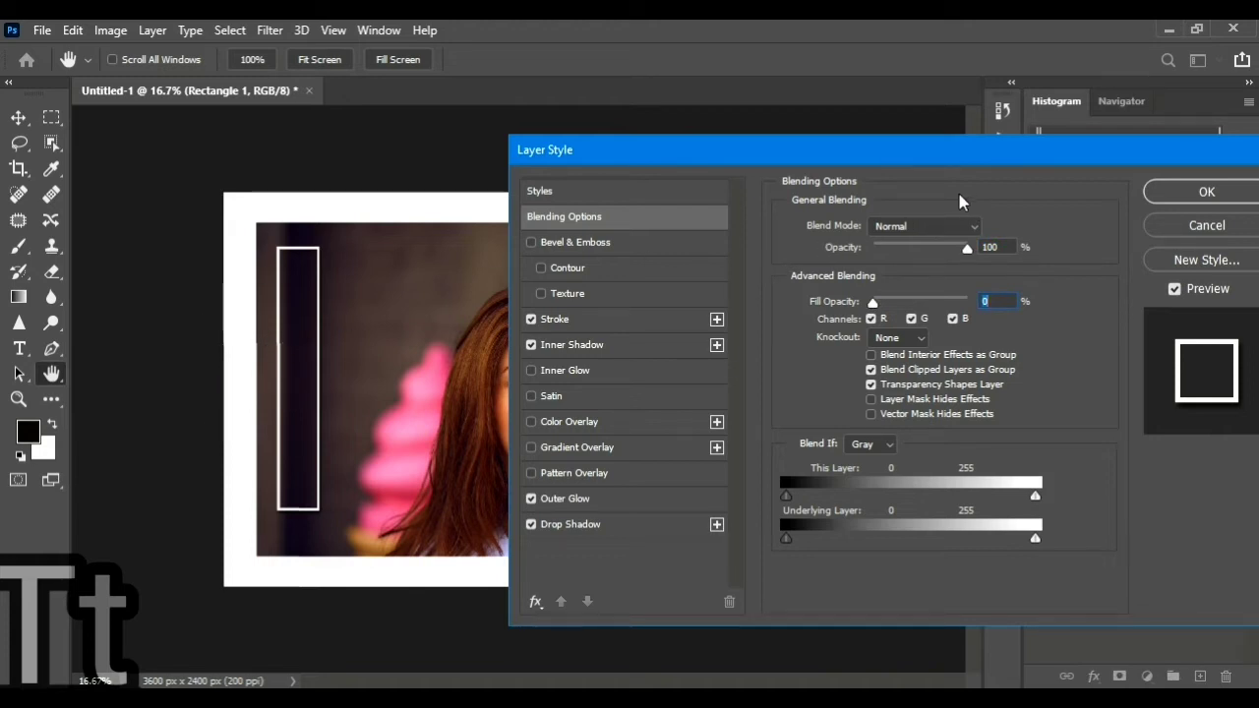
{"action": "mouse_move", "coordinate": [872, 302]}
{"action": "left_mouse_down"}
{"action": "mouse_move", "coordinate": [970, 302]}
{"action": "mouse_move", "coordinate": [865, 302]}
{"action": "left_mouse_up"}
{"action": "left_click", "coordinate": [918, 339]}
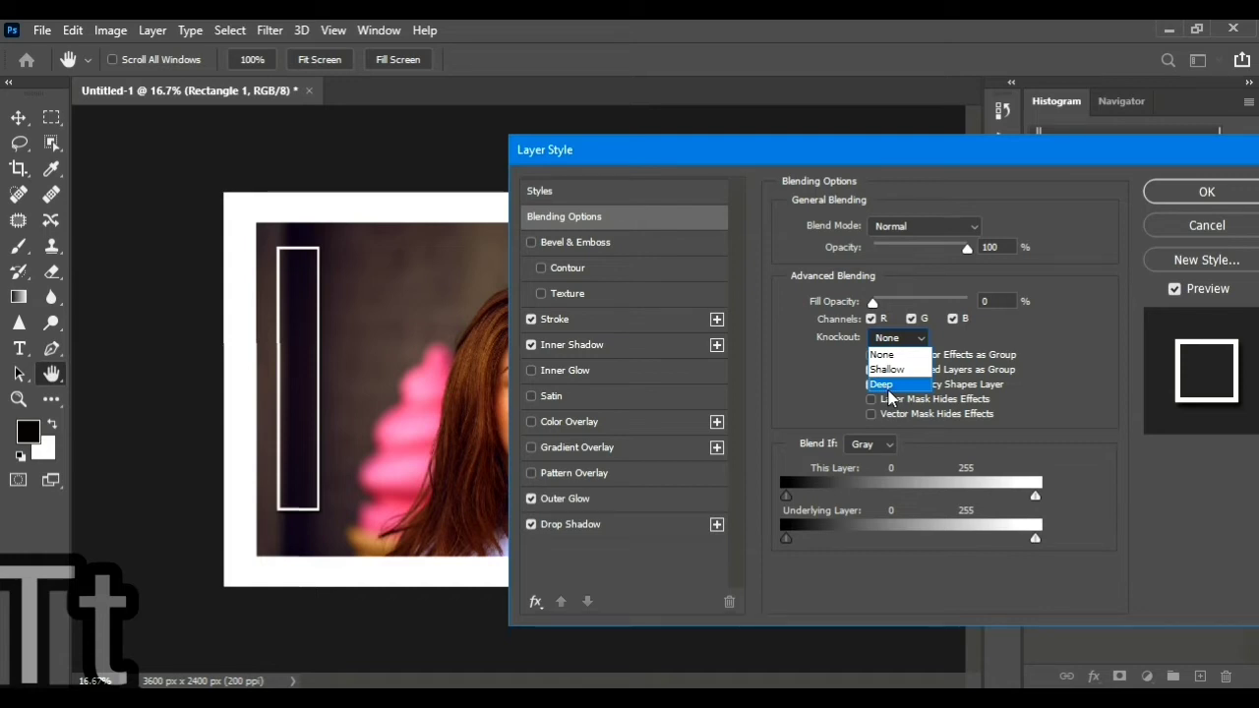
{"action": "left_click", "coordinate": [888, 386]}
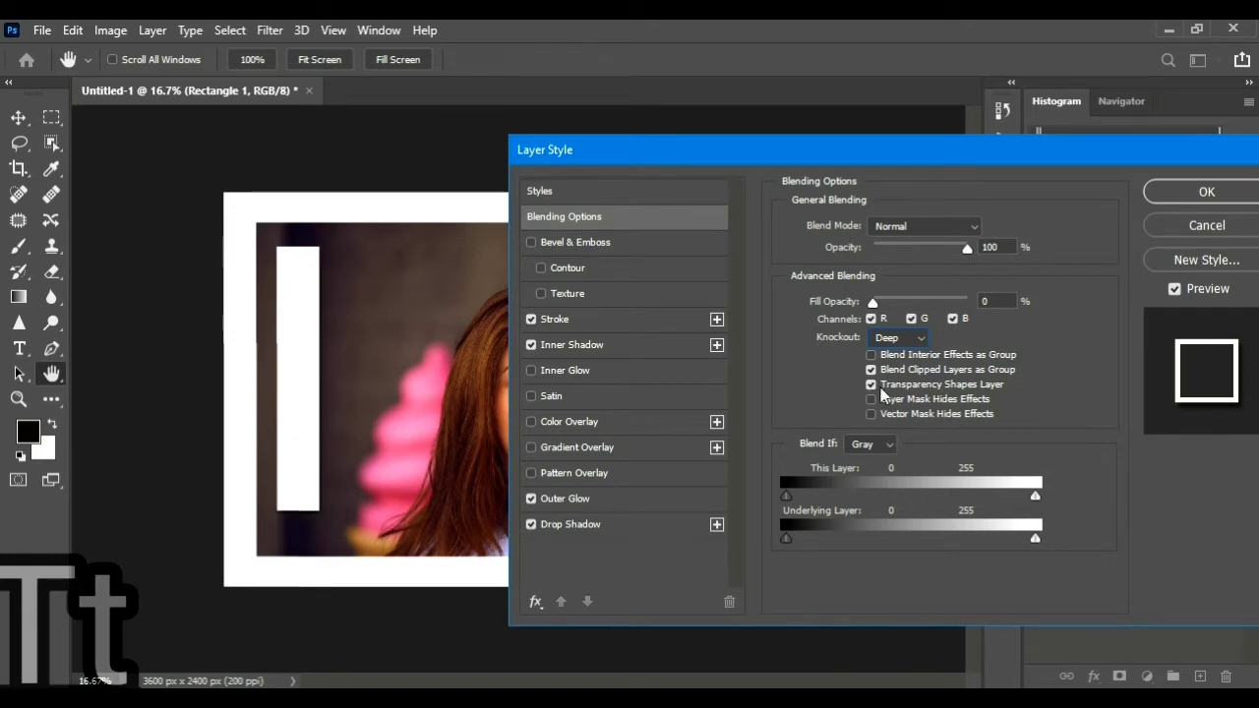
{"action": "left_click", "coordinate": [921, 339]}
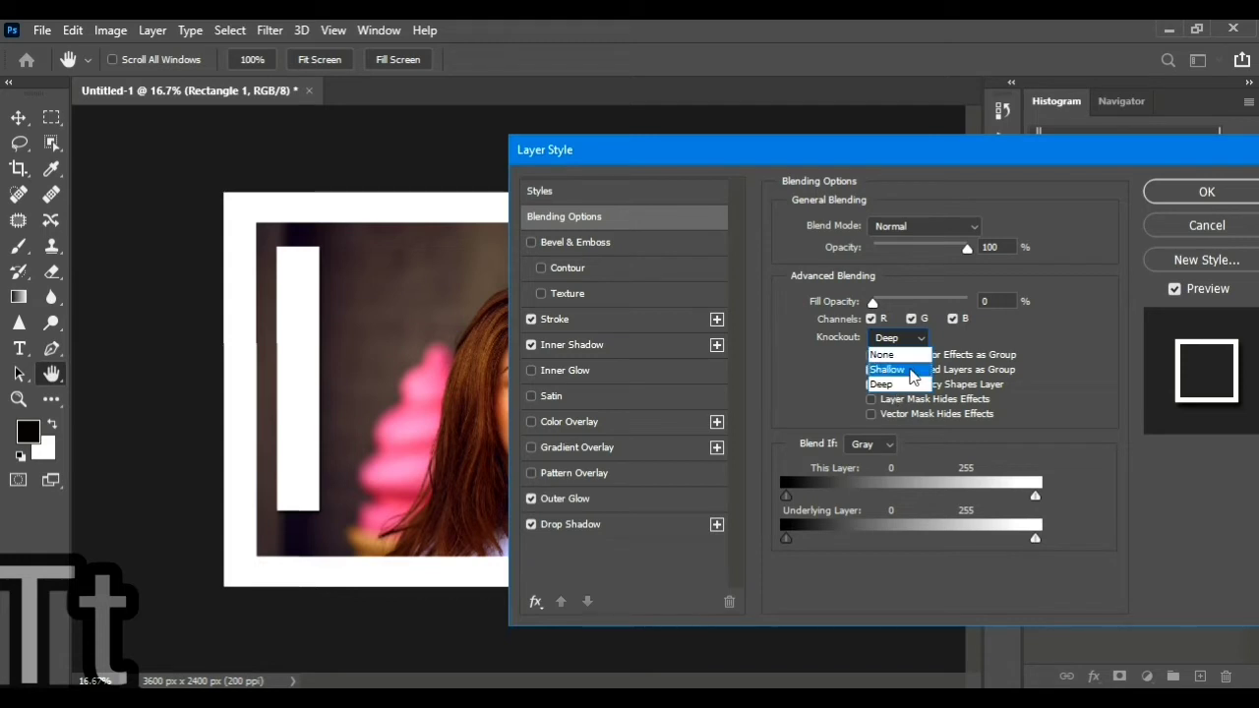
{"action": "left_click", "coordinate": [889, 385]}
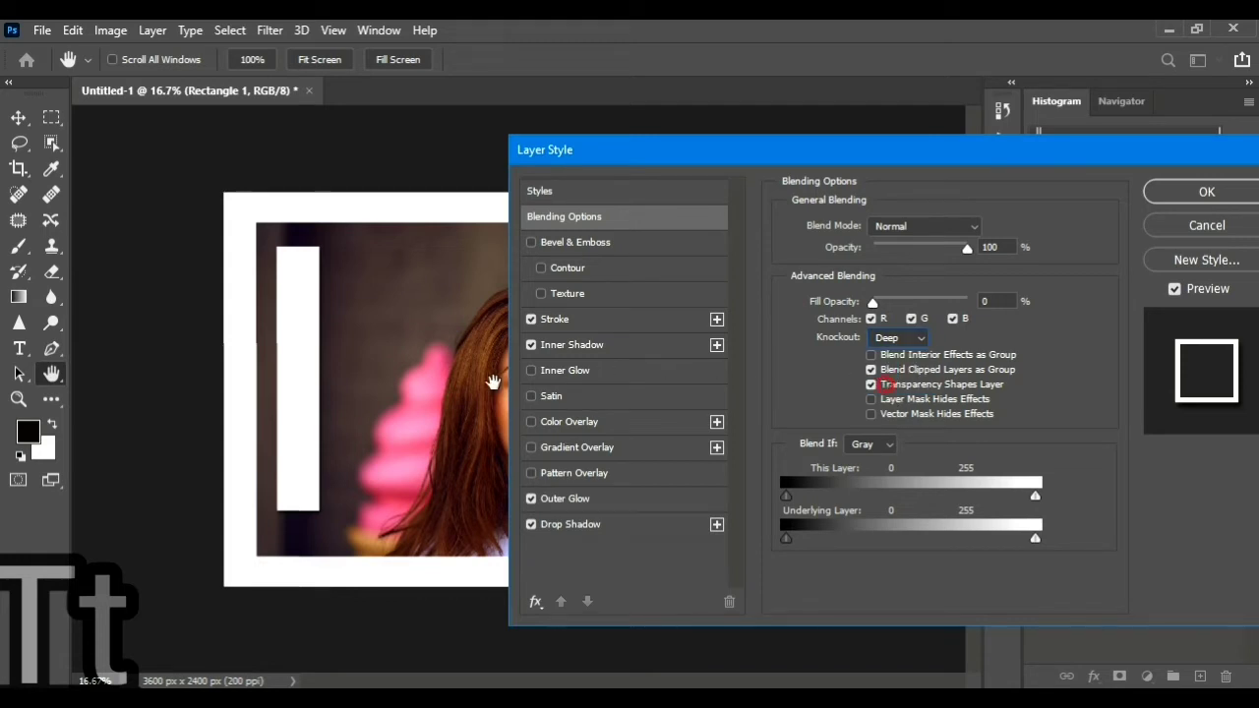
{"action": "left_click", "coordinate": [1235, 195]}
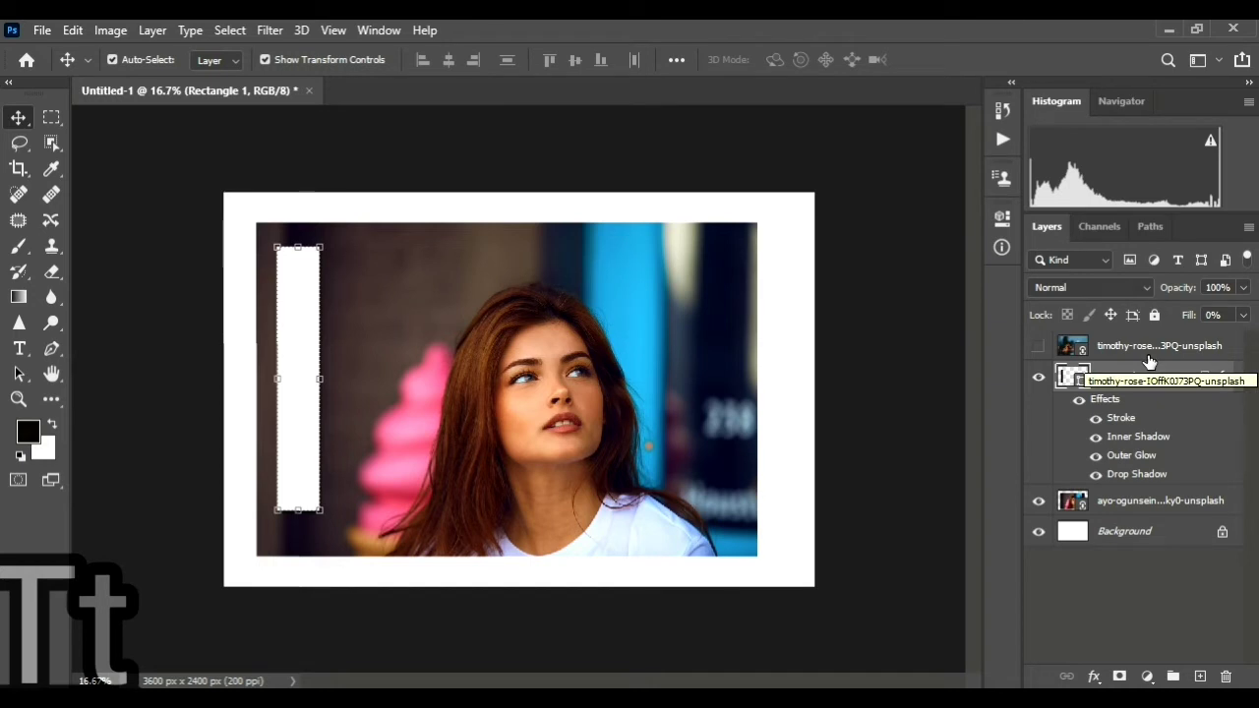
Step: Merge the portrait photo layer into Background so Rectangle 1's knockout shows the portrait
{"action": "left_click", "coordinate": [1121, 507]}
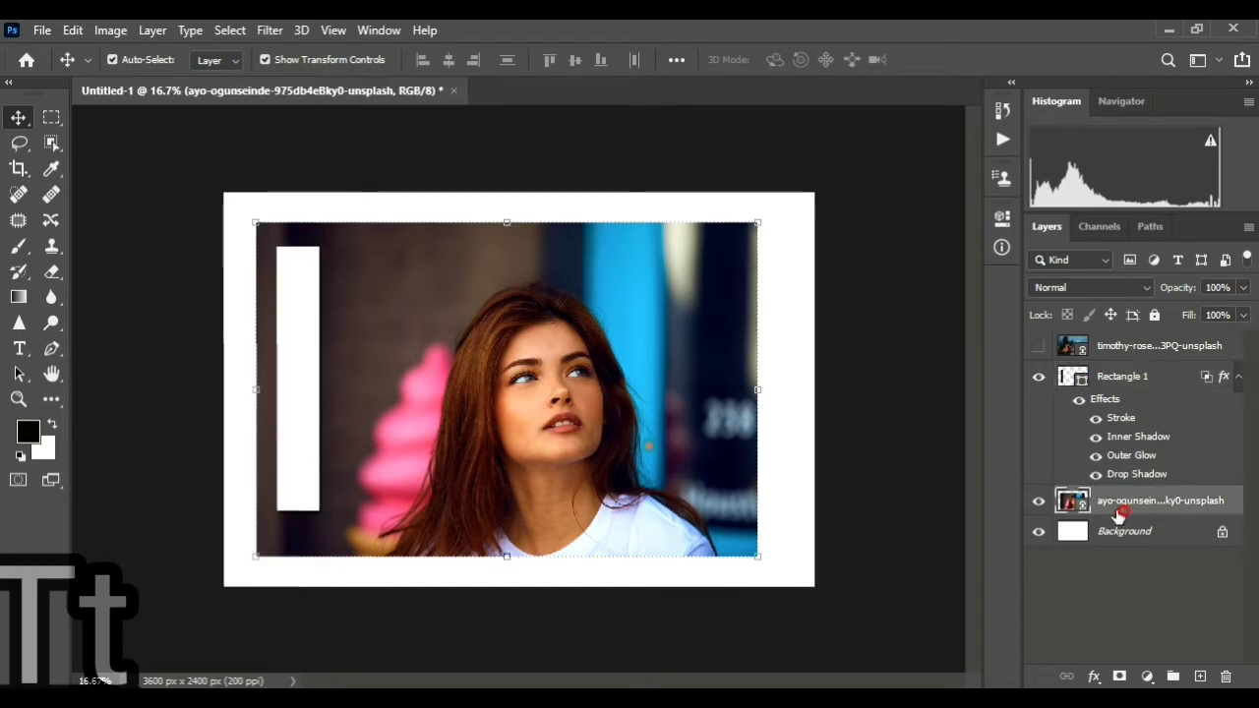
{"action": "left_click", "coordinate": [1121, 536]}
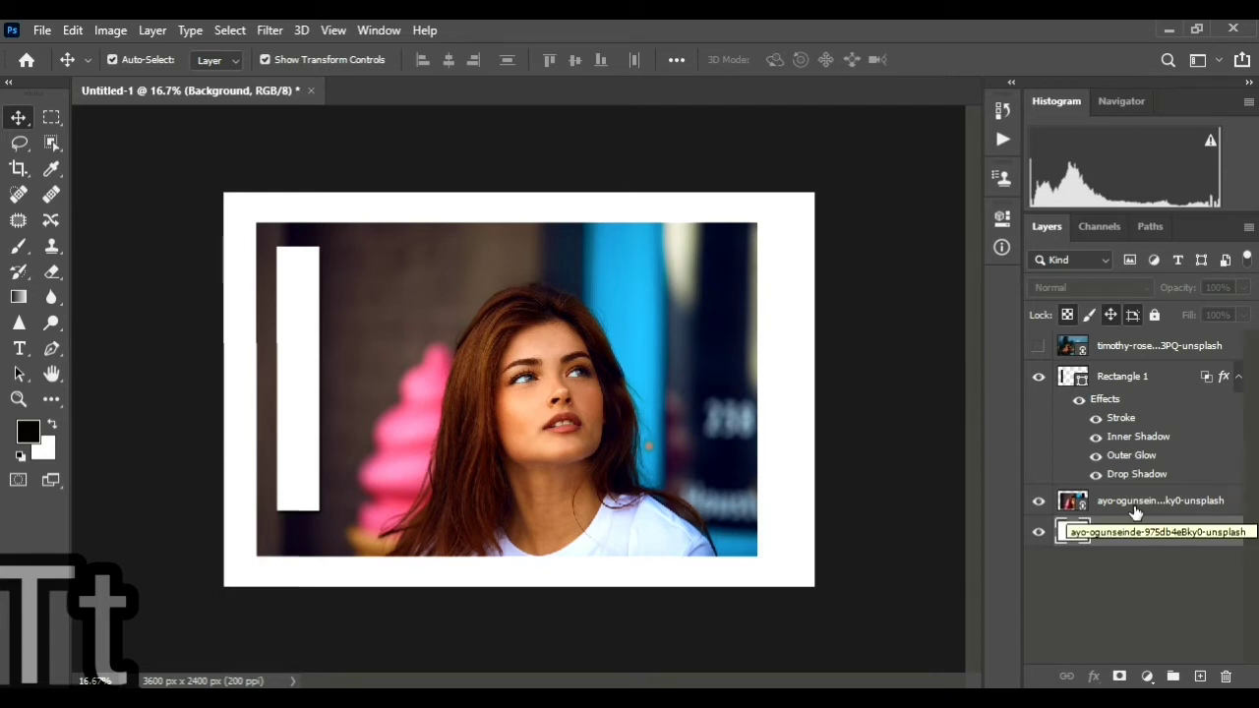
{"action": "left_click", "coordinate": [1039, 346]}
{"action": "left_click", "coordinate": [1038, 348]}
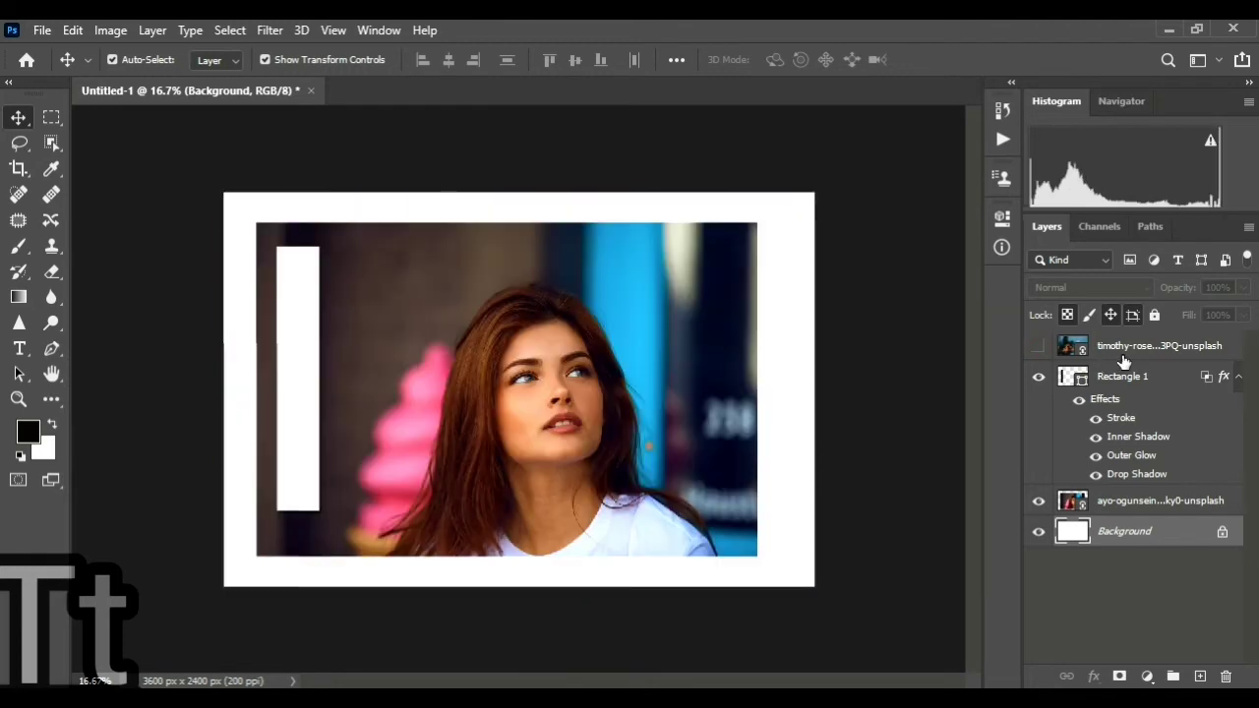
{"action": "left_click", "coordinate": [1107, 506]}
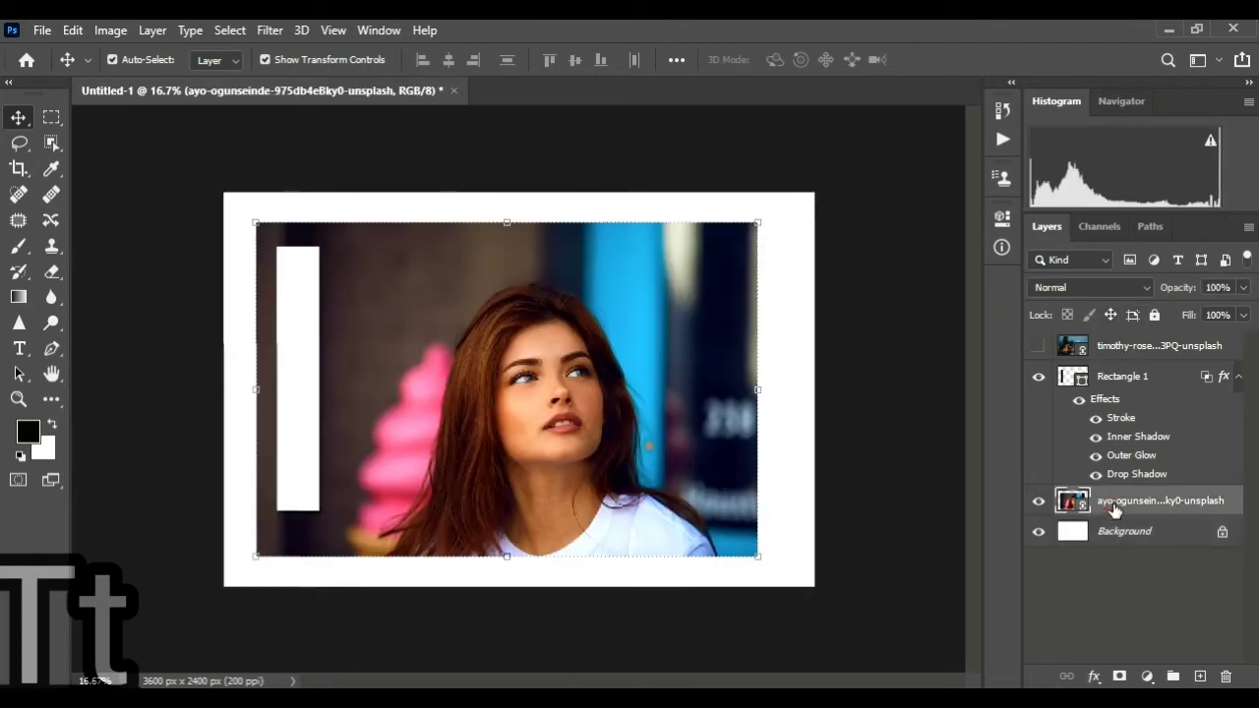
{"action": "left_click", "coordinate": [1109, 528]}
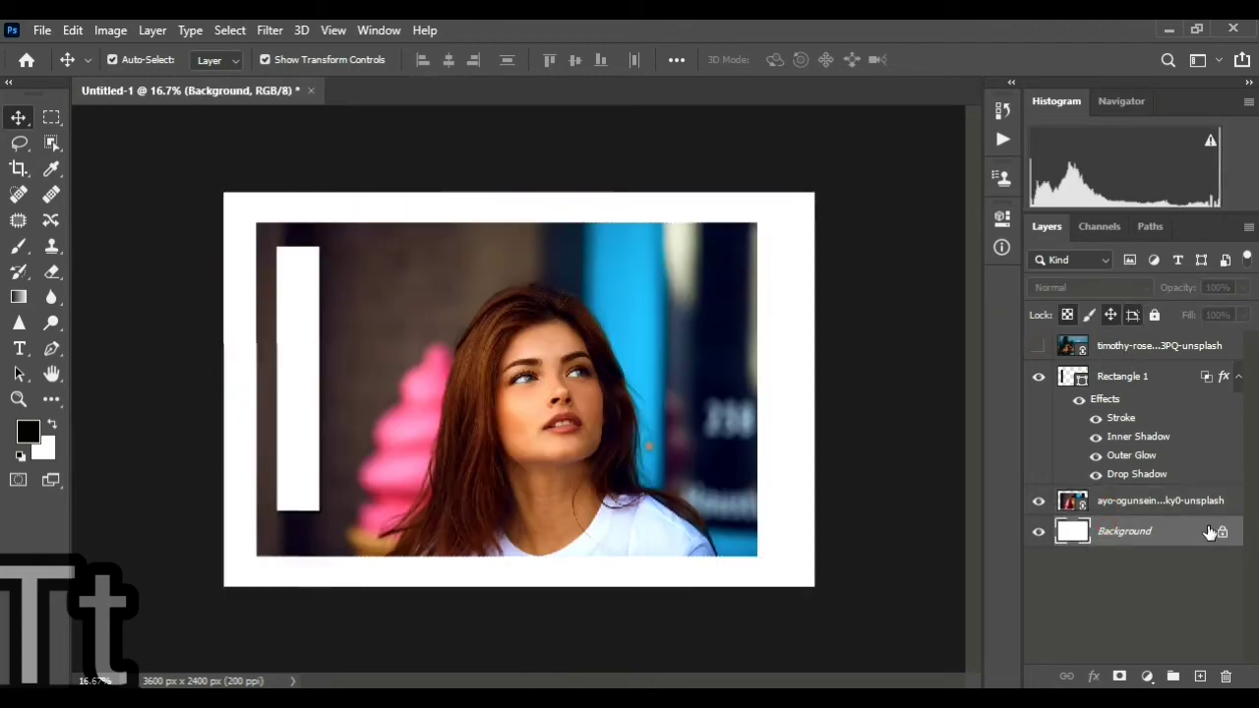
{"action": "key", "text": "ctrl"}
{"action": "left_click", "coordinate": [1168, 504]}
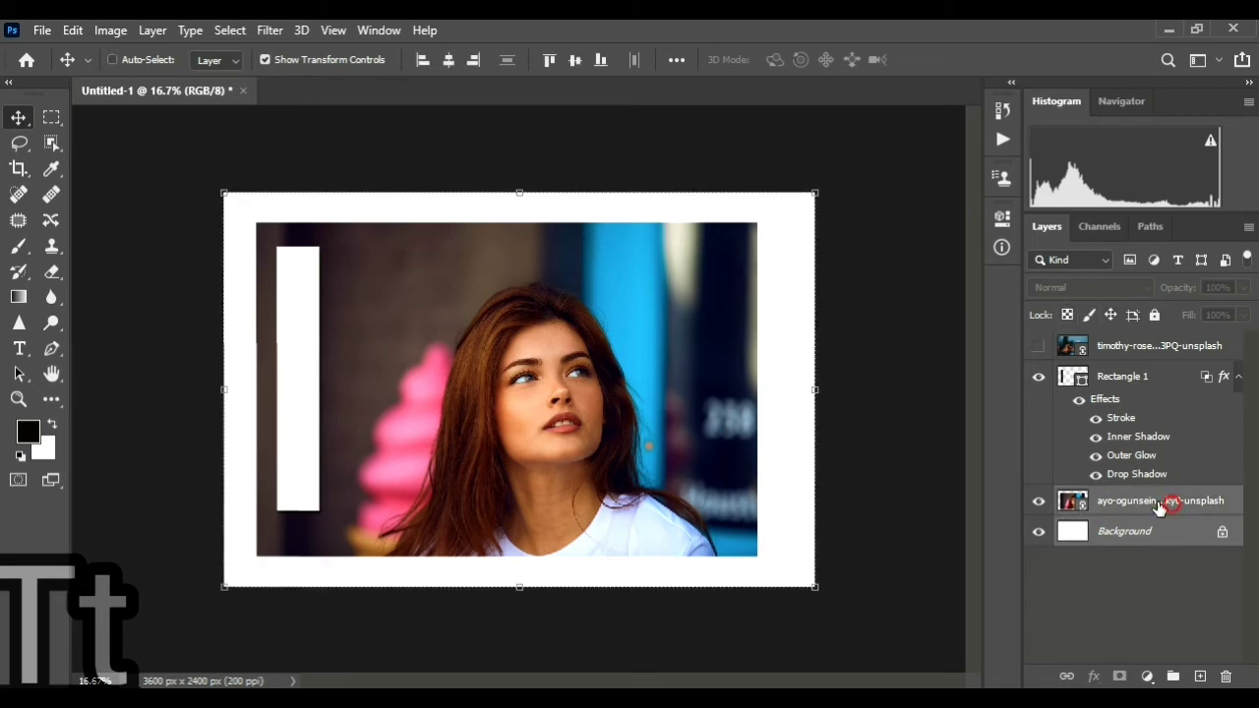
{"action": "right_click", "coordinate": [1156, 503]}
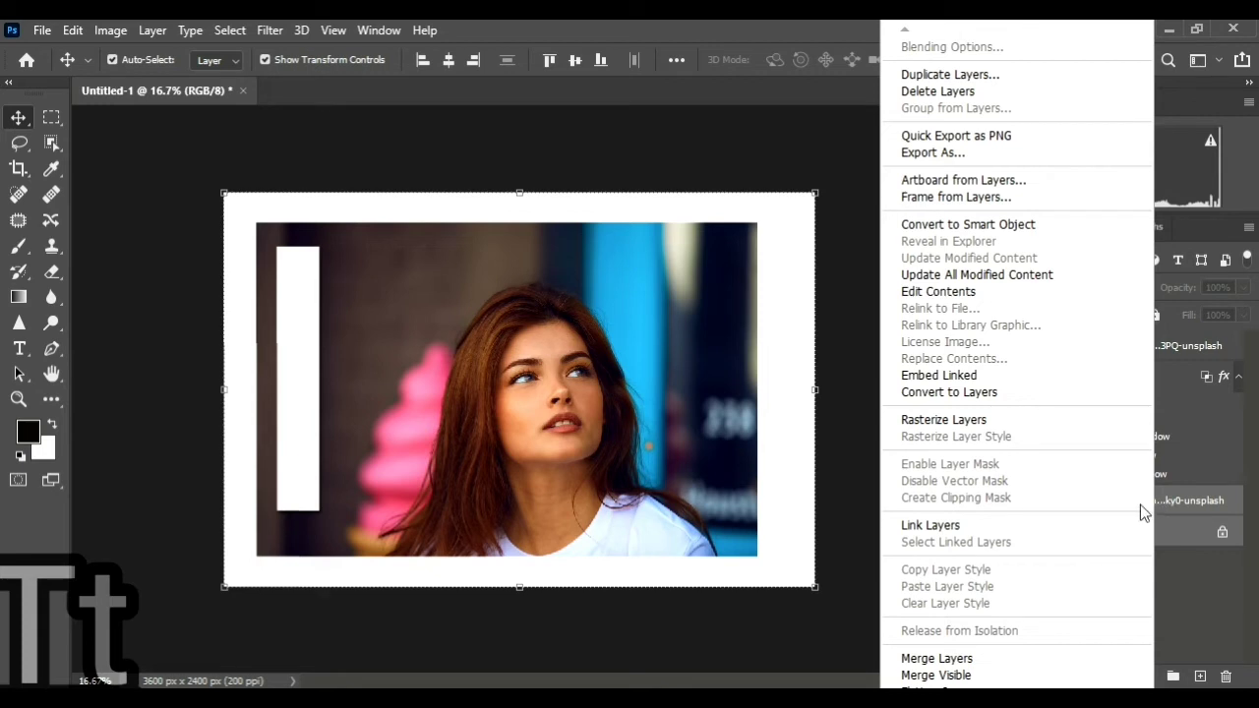
{"action": "left_click", "coordinate": [962, 657]}
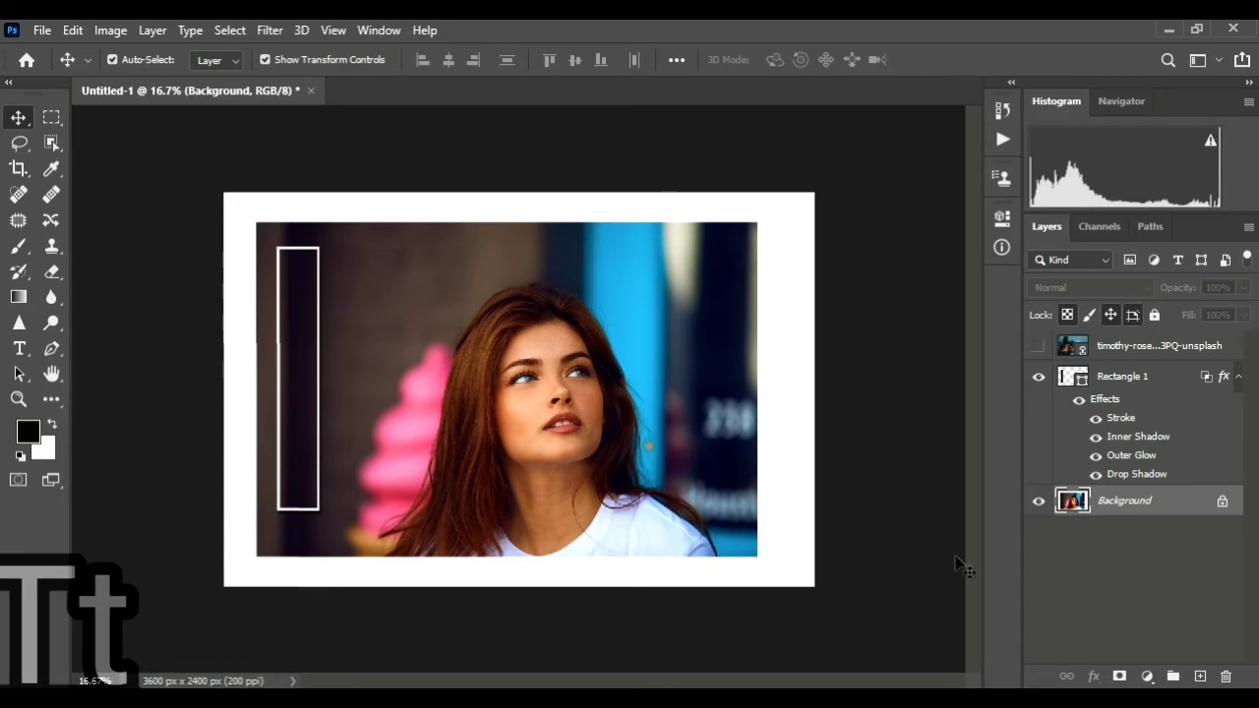
Step: Make the timothy-rose bokeh layer visible and drag it beneath Rectangle 1
{"action": "left_click", "coordinate": [1038, 346]}
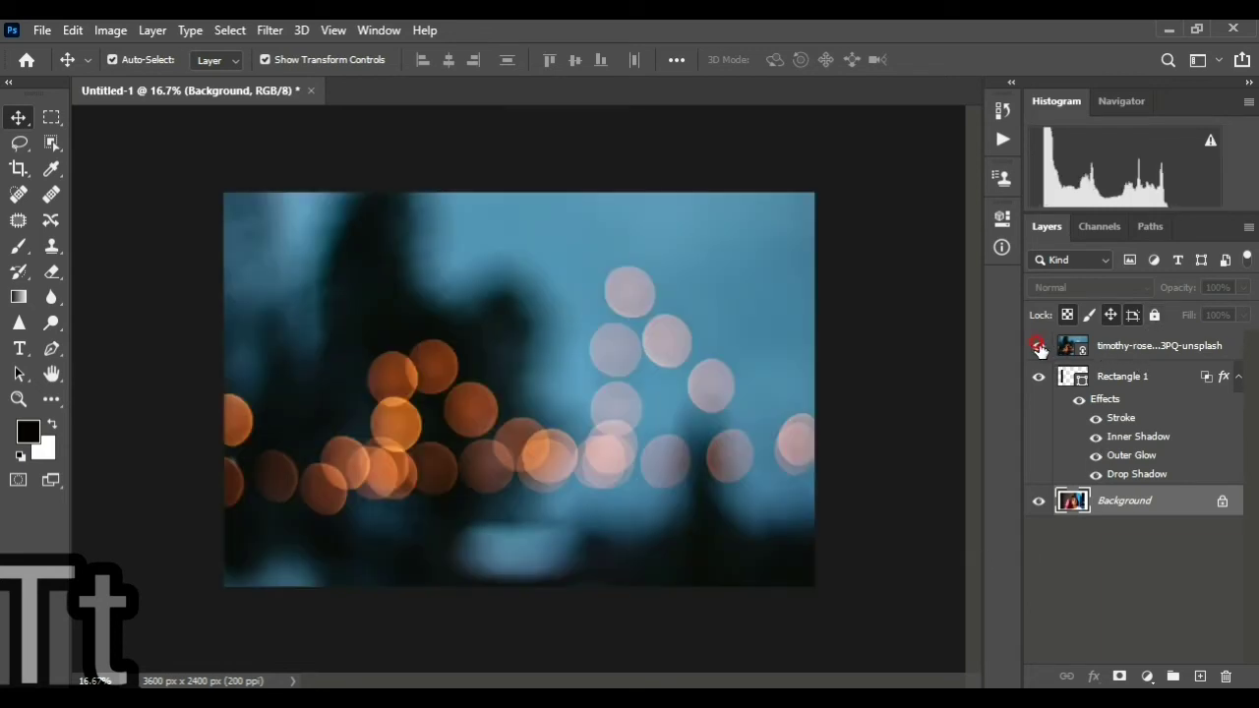
{"action": "left_click", "coordinate": [1039, 347]}
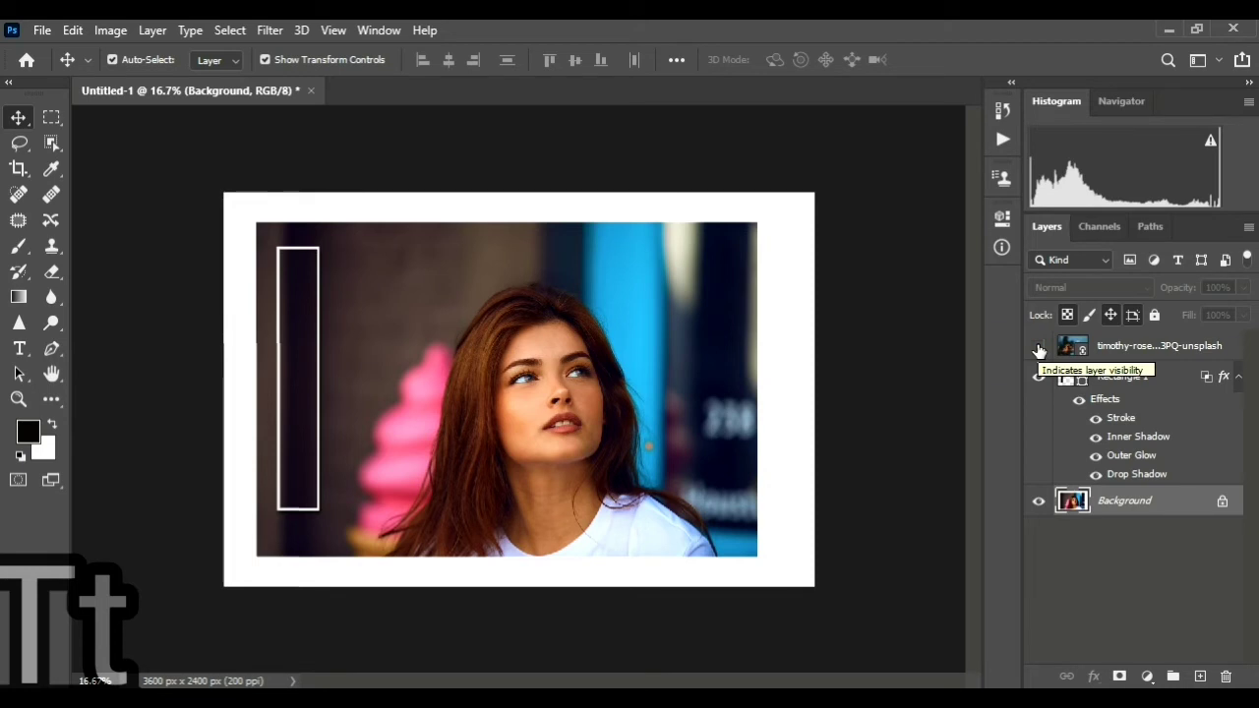
{"action": "left_click", "coordinate": [1038, 348]}
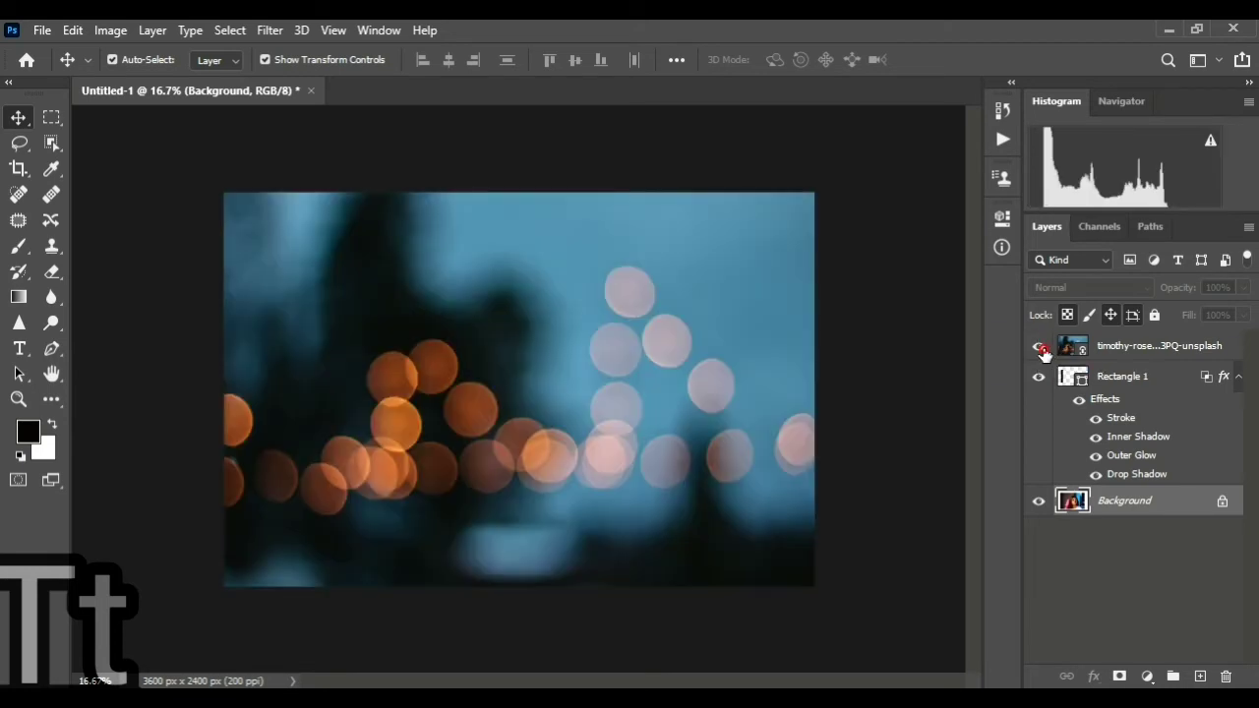
{"action": "left_click", "coordinate": [1040, 350]}
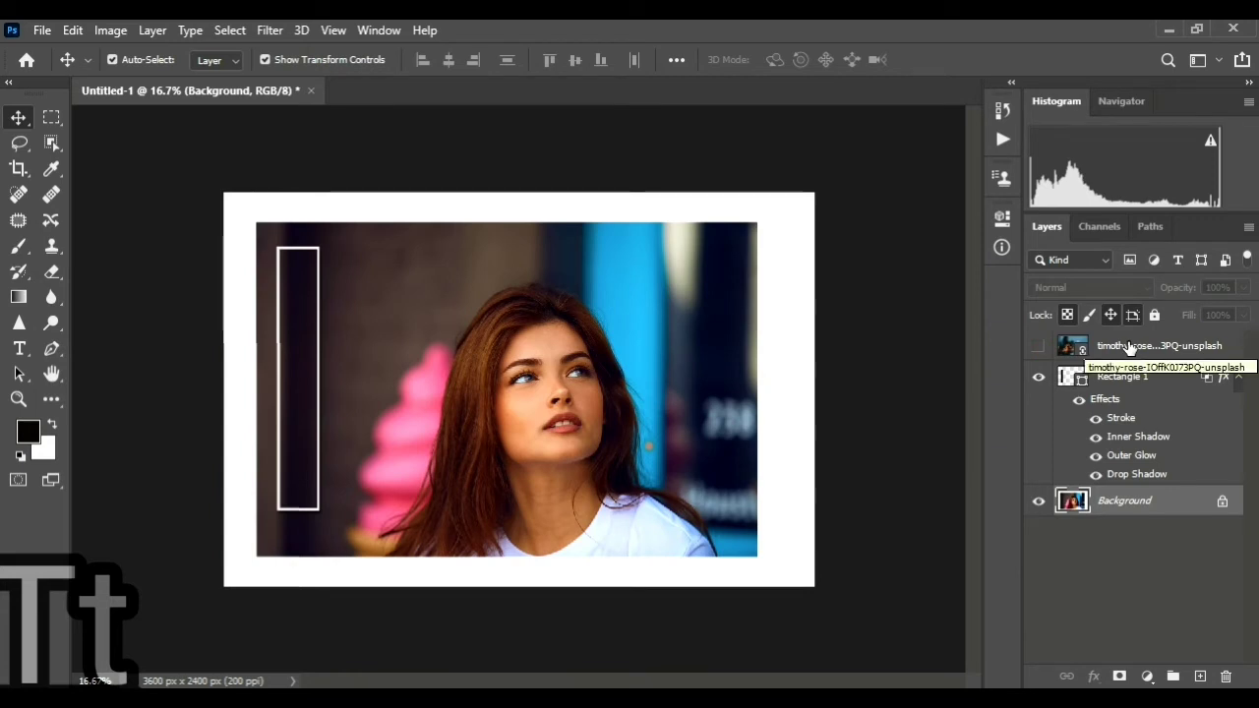
{"action": "left_click", "coordinate": [1038, 346]}
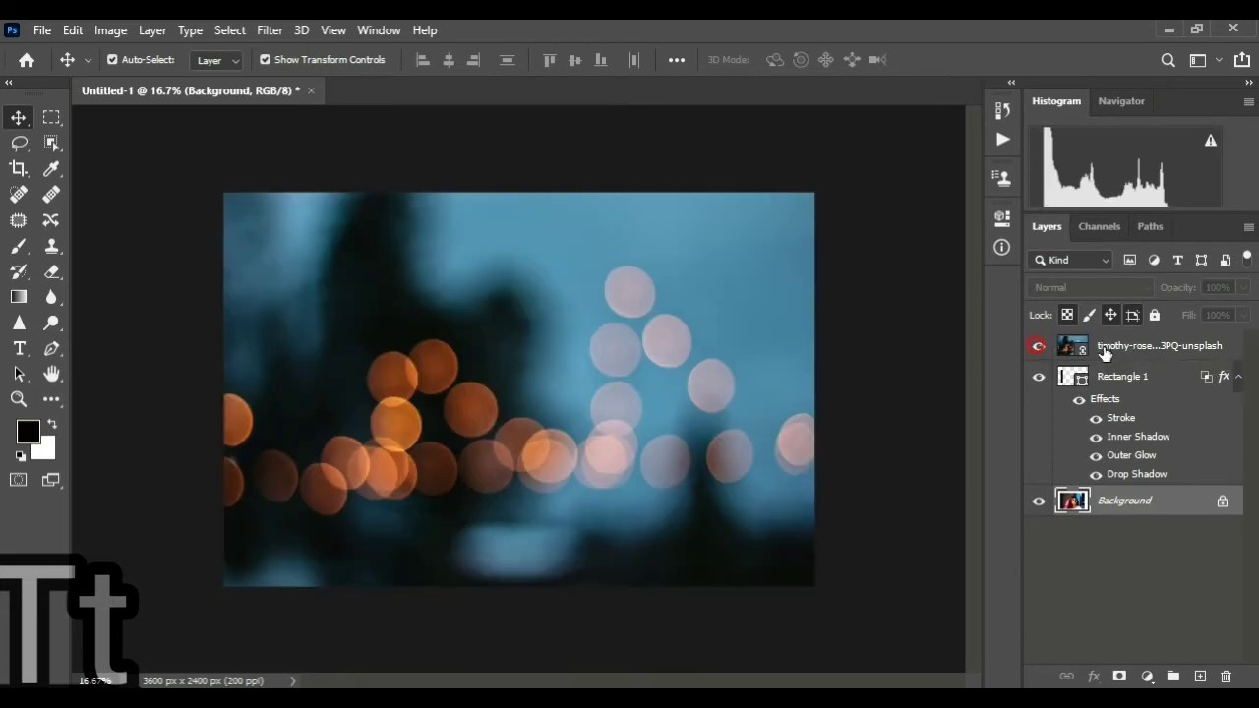
{"action": "left_click_drag", "start_coordinate": [1117, 351], "coordinate": [1116, 476]}
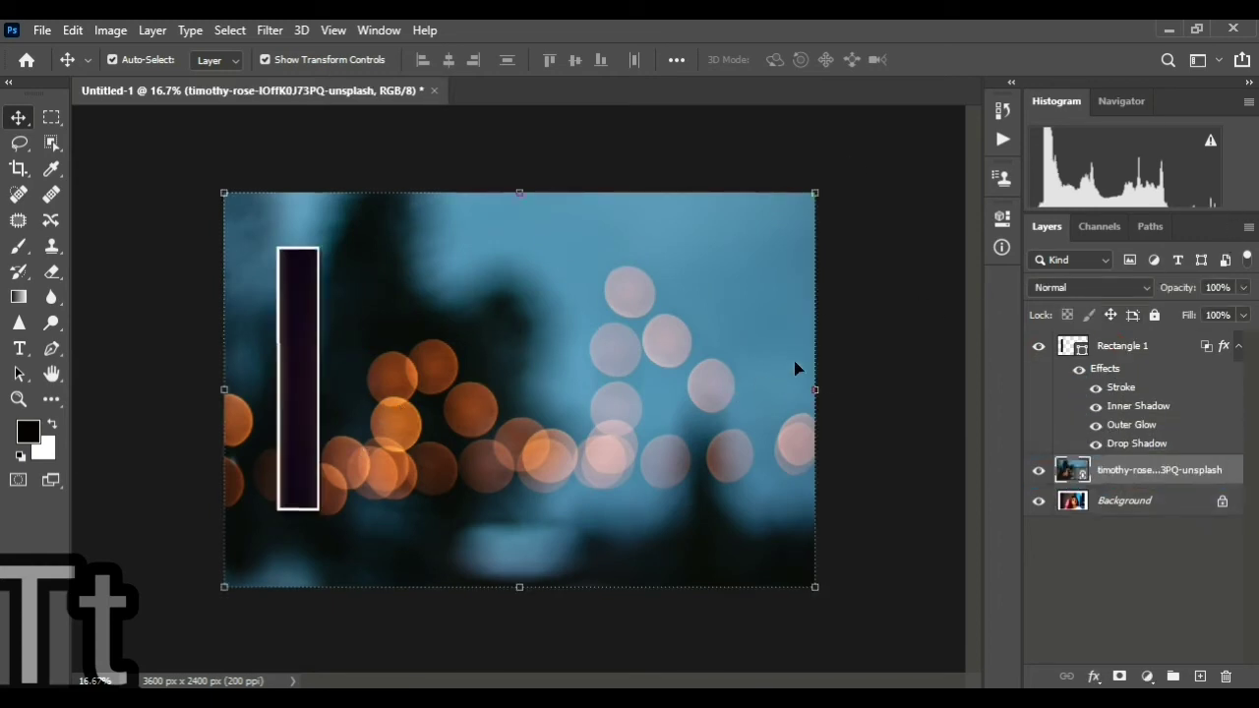
Step: Place Rectangle 1 over the woman's face, then Alt-drag copies 1–6 across the canvas
{"action": "left_click", "coordinate": [1122, 346]}
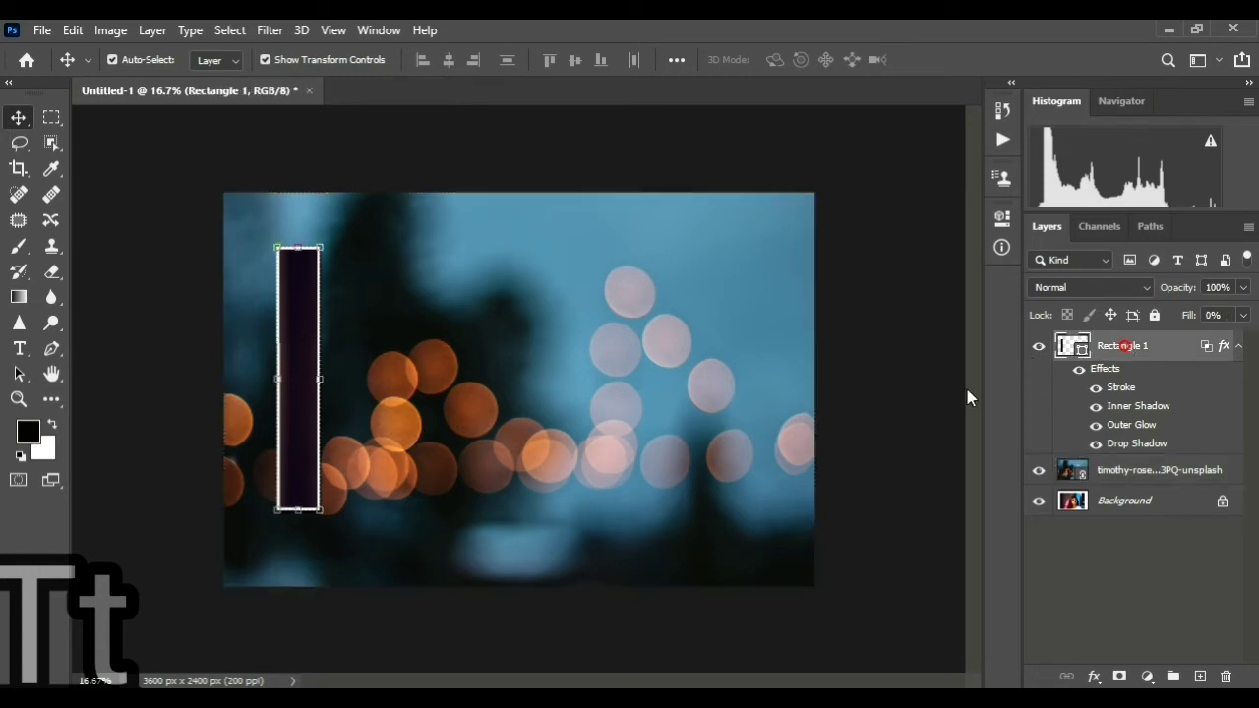
{"action": "mouse_move", "coordinate": [303, 389]}
{"action": "left_mouse_down"}
{"action": "mouse_move", "coordinate": [618, 436]}
{"action": "mouse_move", "coordinate": [542, 436]}
{"action": "mouse_move", "coordinate": [477, 421]}
{"action": "mouse_move", "coordinate": [701, 423]}
{"action": "mouse_move", "coordinate": [481, 416]}
{"action": "mouse_move", "coordinate": [411, 396]}
{"action": "mouse_move", "coordinate": [566, 413]}
{"action": "left_mouse_up"}
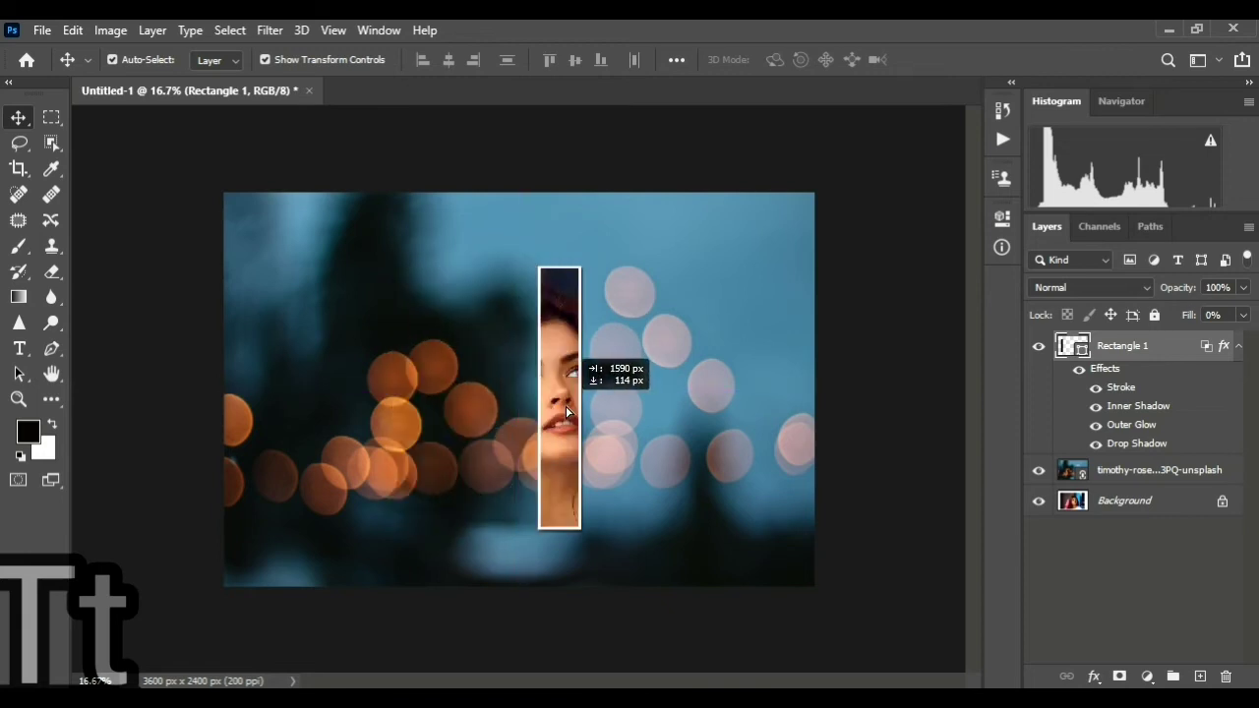
{"action": "left_click_drag", "start_coordinate": [563, 406], "coordinate": [564, 407]}
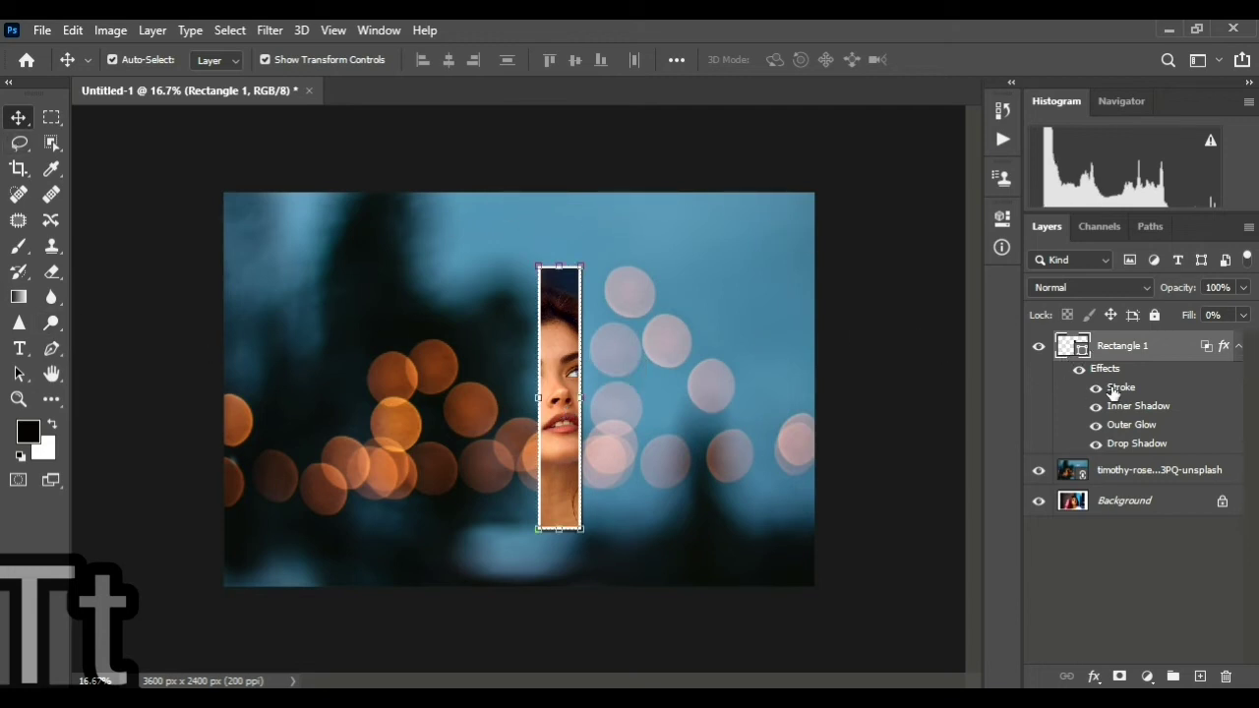
{"action": "mouse_move", "coordinate": [548, 379]}
{"action": "left_mouse_down"}
{"action": "mouse_move", "coordinate": [310, 371]}
{"action": "mouse_move", "coordinate": [393, 382]}
{"action": "mouse_move", "coordinate": [383, 401]}
{"action": "mouse_move", "coordinate": [748, 413]}
{"action": "left_mouse_up"}
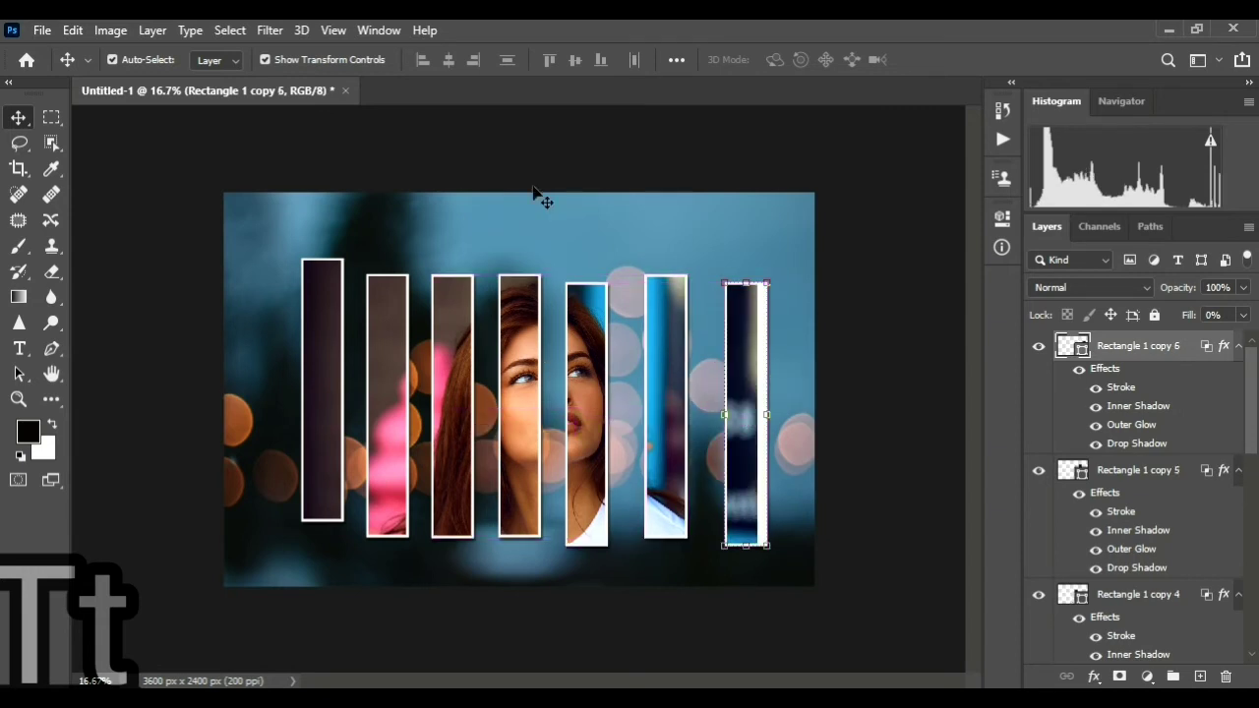
Step: Move the fifth strip left, shorten it from the top, and tilt it slightly counter-clockwise
{"action": "mouse_move", "coordinate": [620, 415]}
{"action": "left_mouse_down"}
{"action": "mouse_move", "coordinate": [596, 417]}
{"action": "mouse_move", "coordinate": [607, 397]}
{"action": "left_mouse_up"}
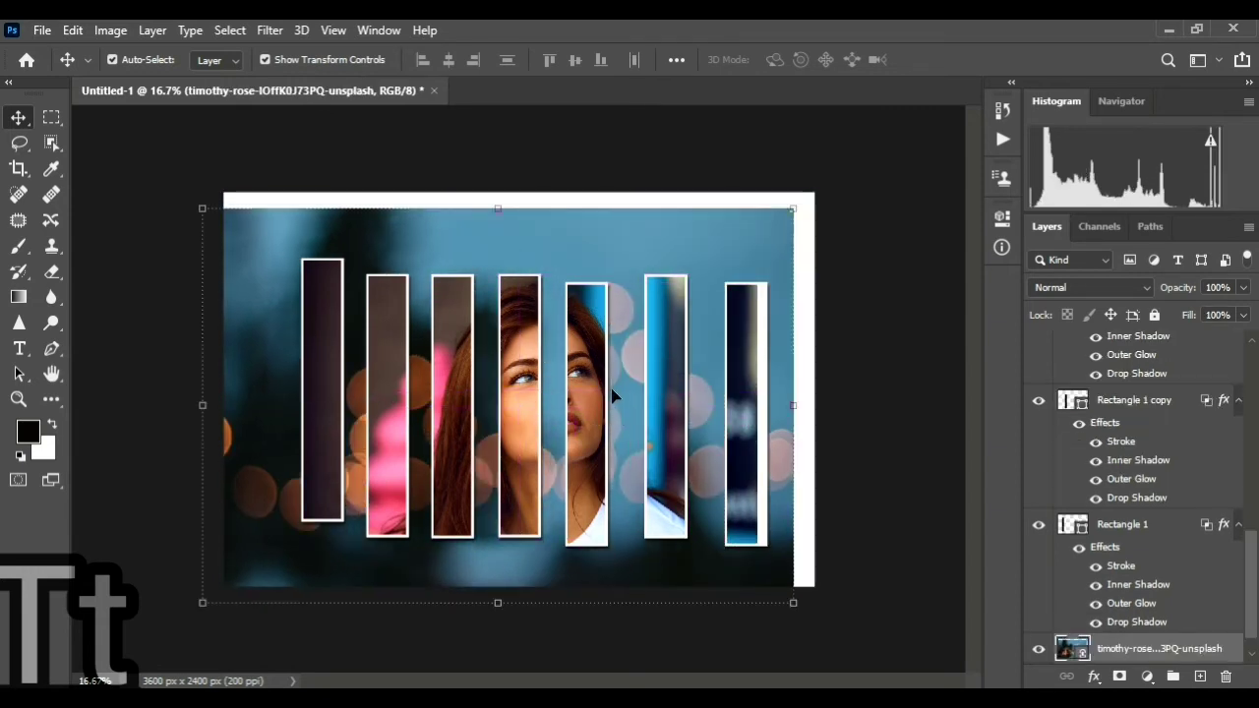
{"action": "key", "text": "ctrl+z"}
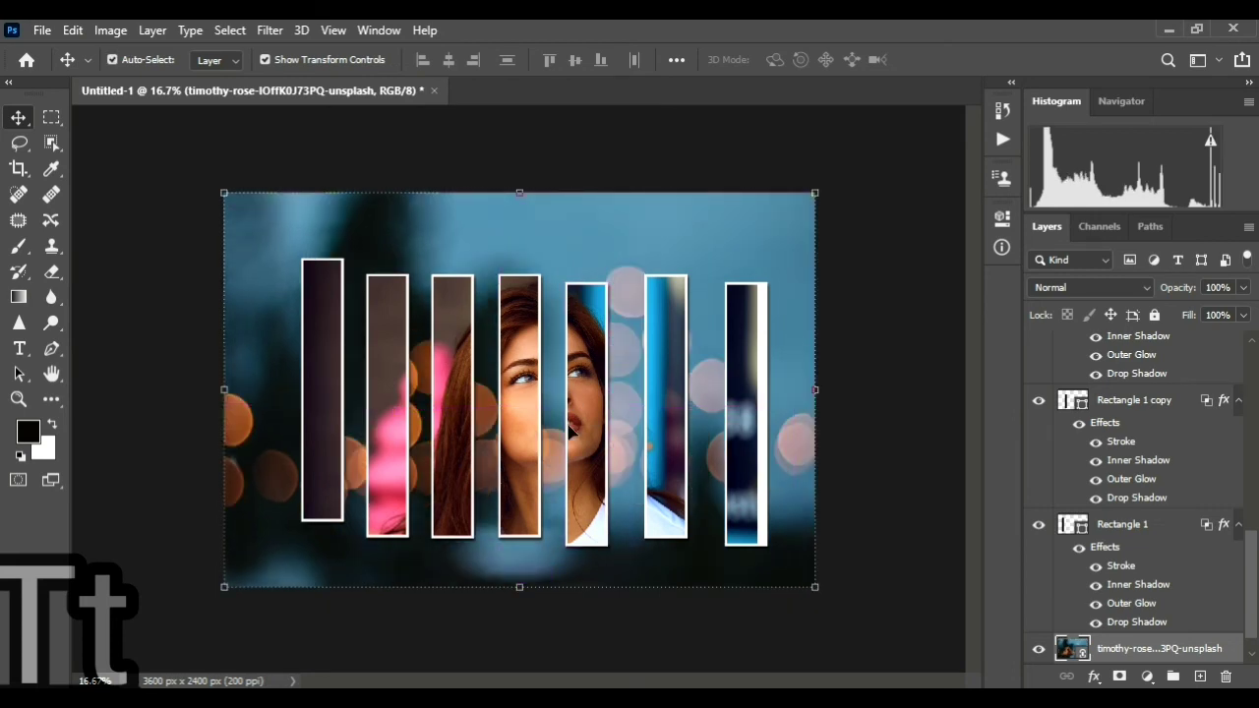
{"action": "left_click", "coordinate": [571, 428]}
{"action": "left_click_drag", "start_coordinate": [586, 425], "coordinate": [575, 425]}
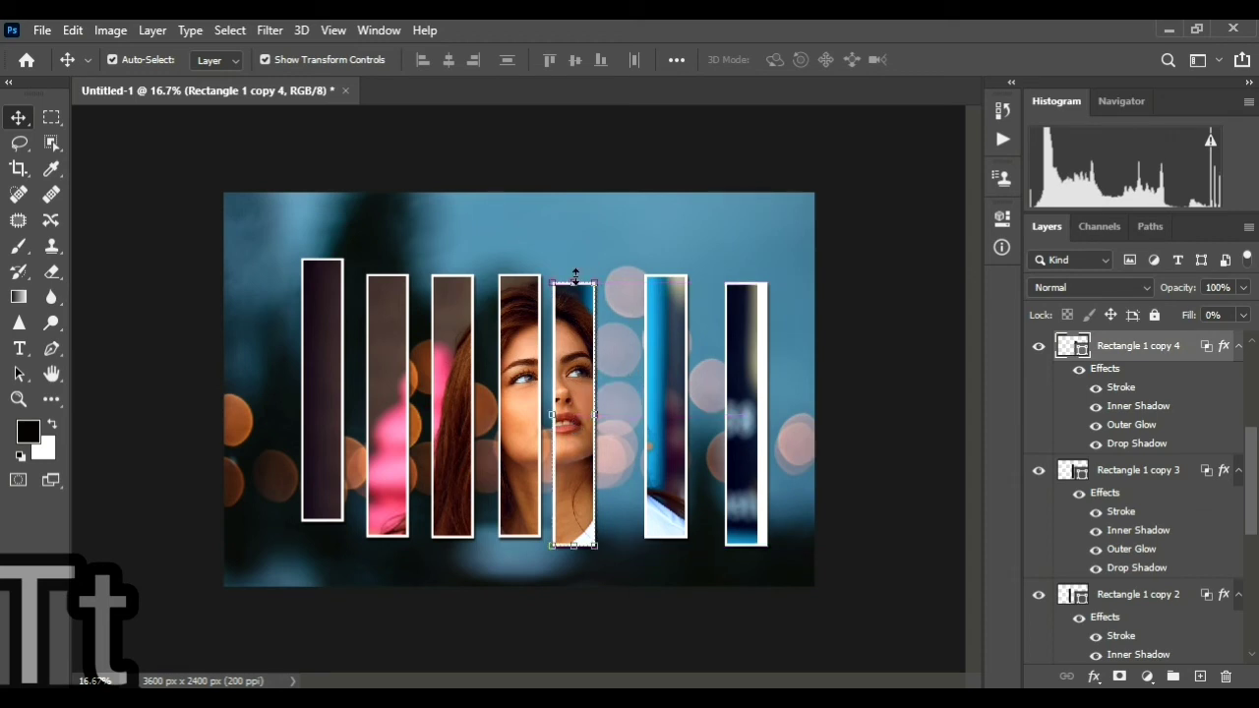
{"action": "left_click_drag", "start_coordinate": [575, 279], "coordinate": [575, 308]}
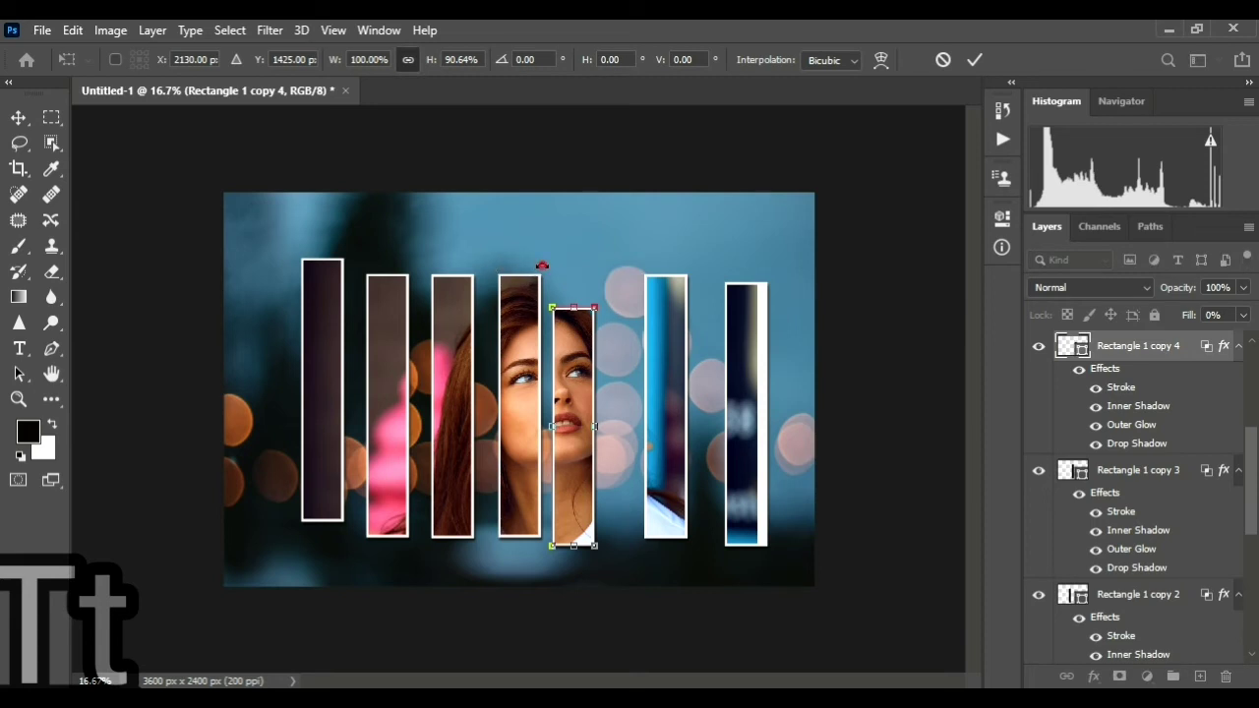
{"action": "left_click_drag", "start_coordinate": [542, 266], "coordinate": [534, 265]}
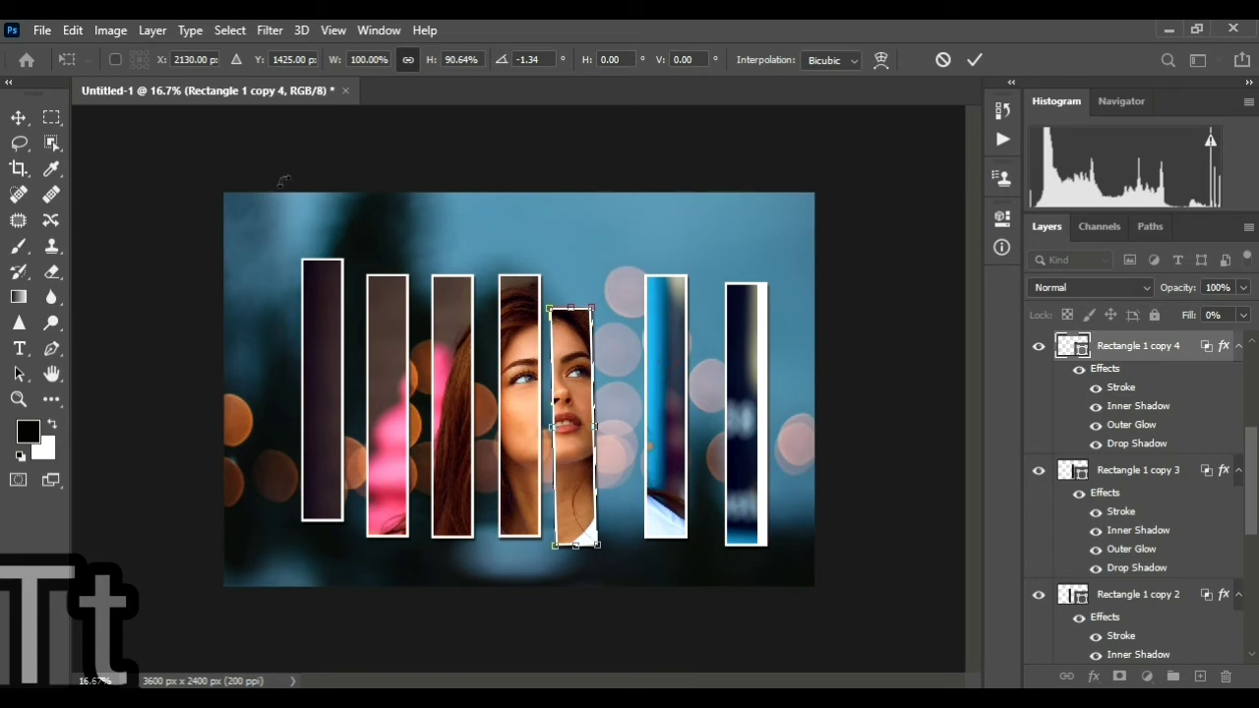
{"action": "key", "text": "Return"}
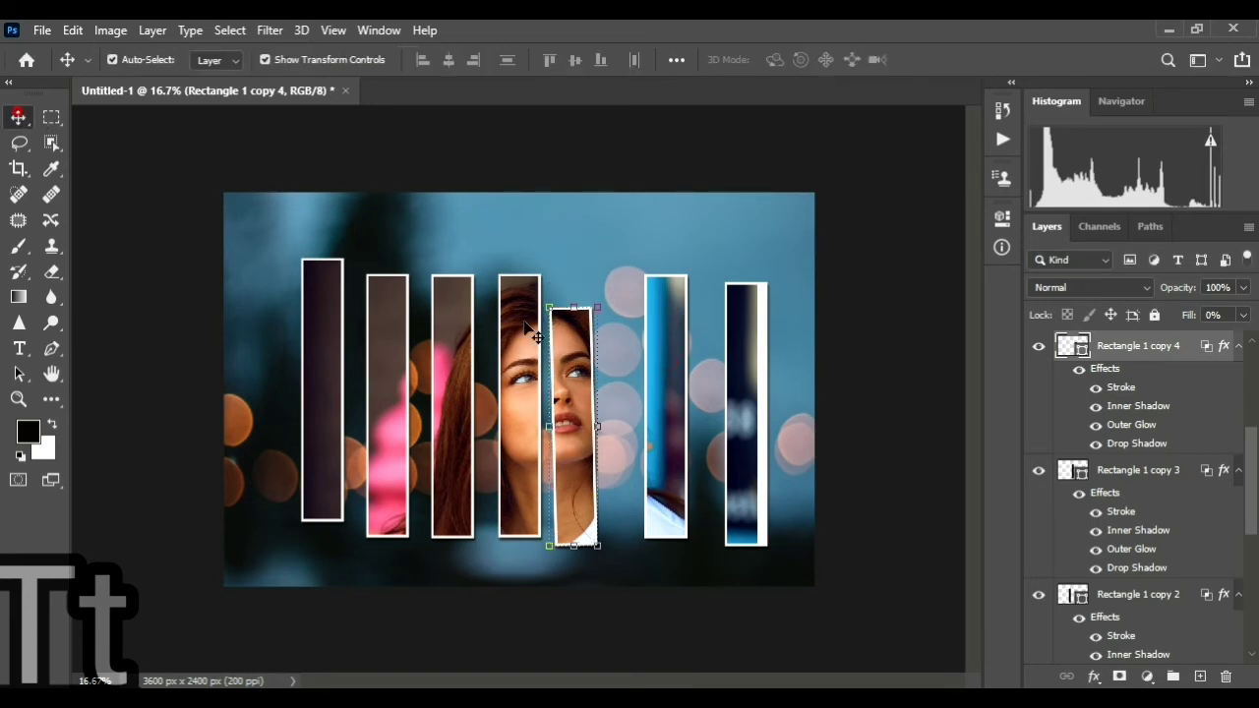
{"action": "left_click", "coordinate": [647, 365]}
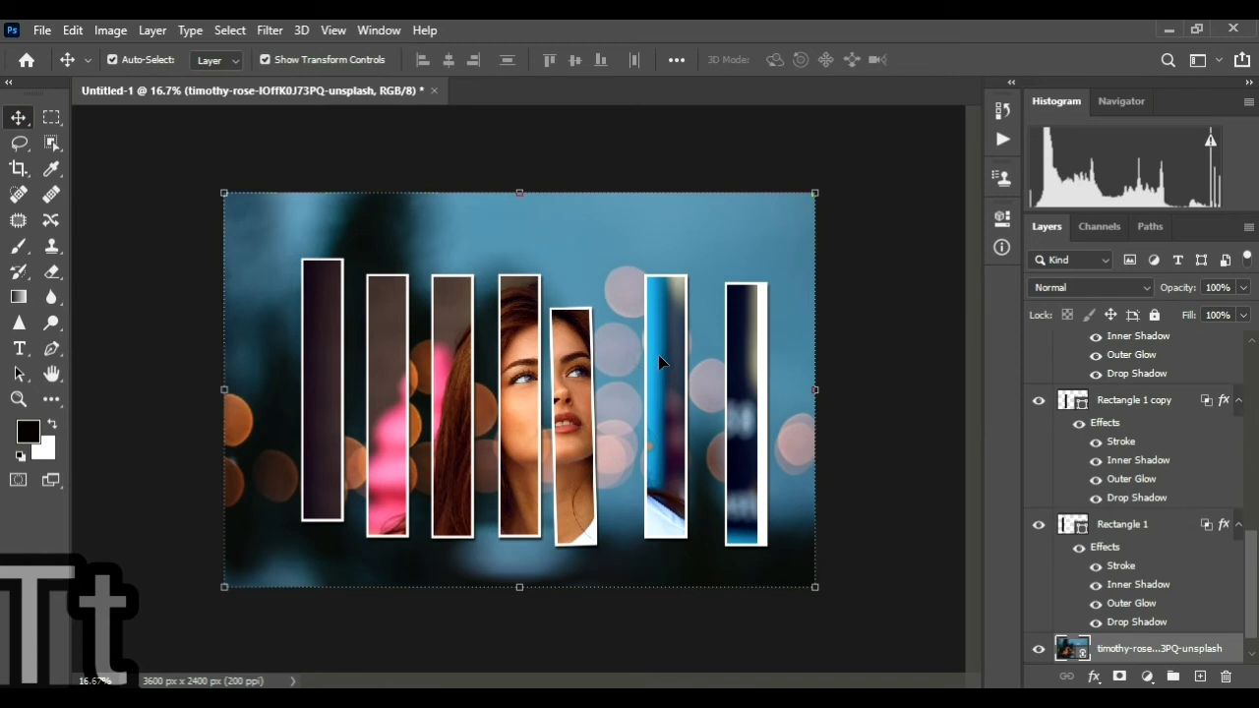
Step: Move the sixth strip beside the face strip and tilt it about 4.9° clockwise
{"action": "left_click", "coordinate": [659, 362]}
{"action": "left_click_drag", "start_coordinate": [658, 364], "coordinate": [614, 379]}
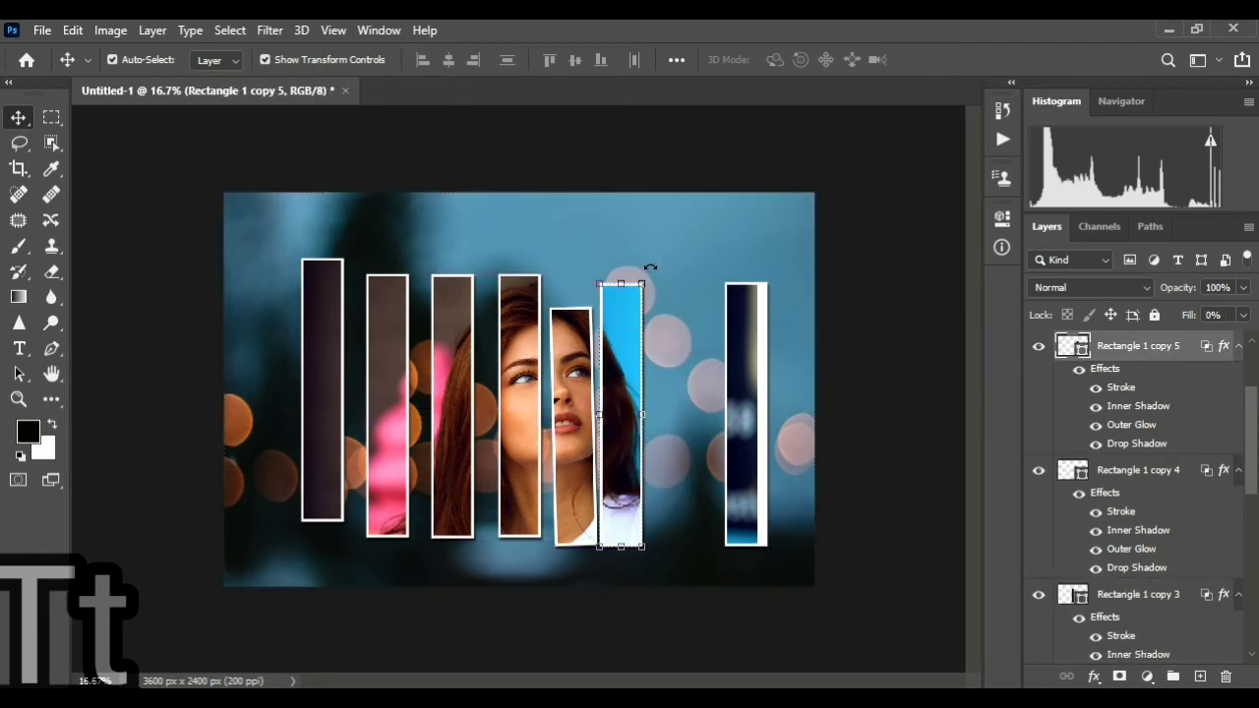
{"action": "left_click_drag", "start_coordinate": [650, 267], "coordinate": [659, 281]}
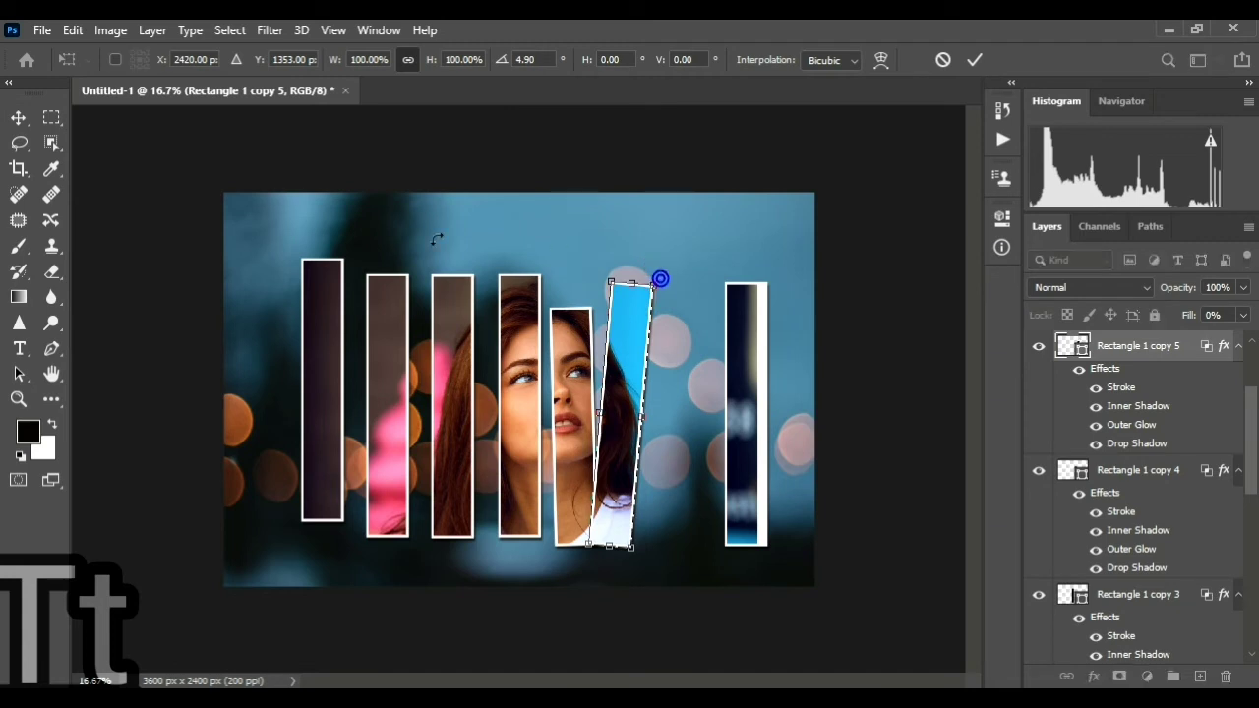
{"action": "key", "text": "Return"}
Step: Lower the first strip to line up and enlarge it to about 108.6%
{"action": "left_click", "coordinate": [317, 407]}
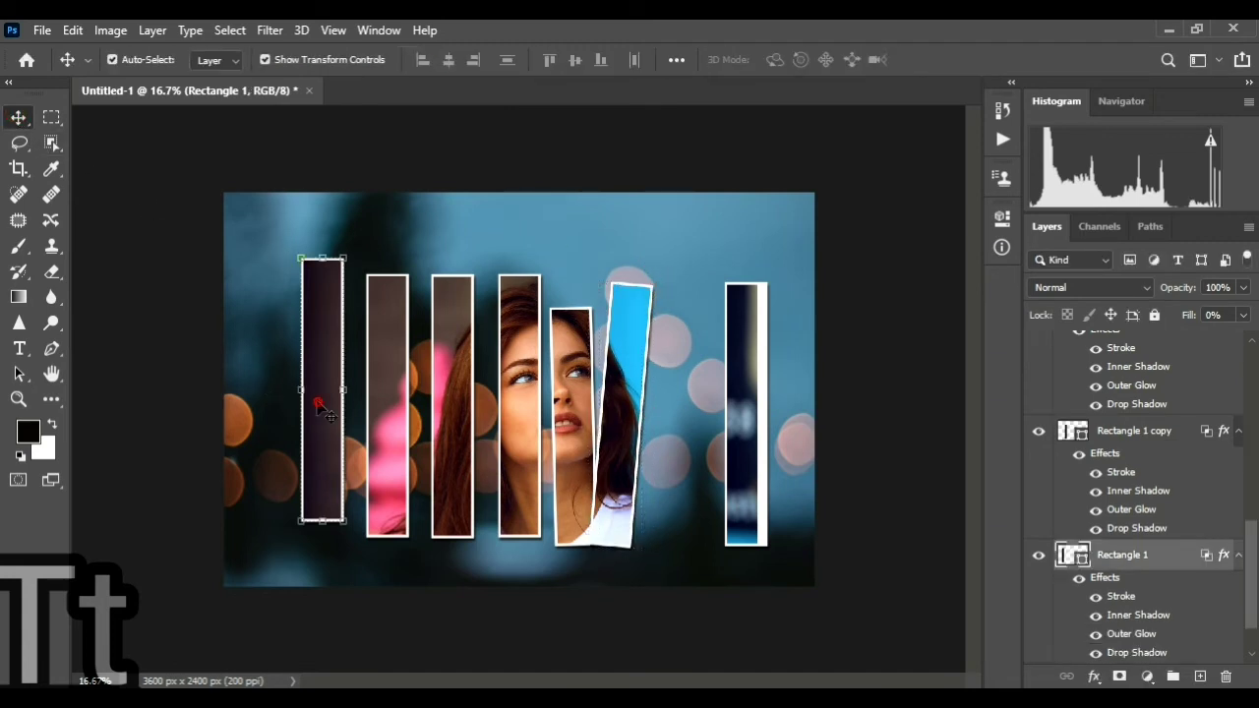
{"action": "left_click_drag", "start_coordinate": [318, 353], "coordinate": [318, 369]}
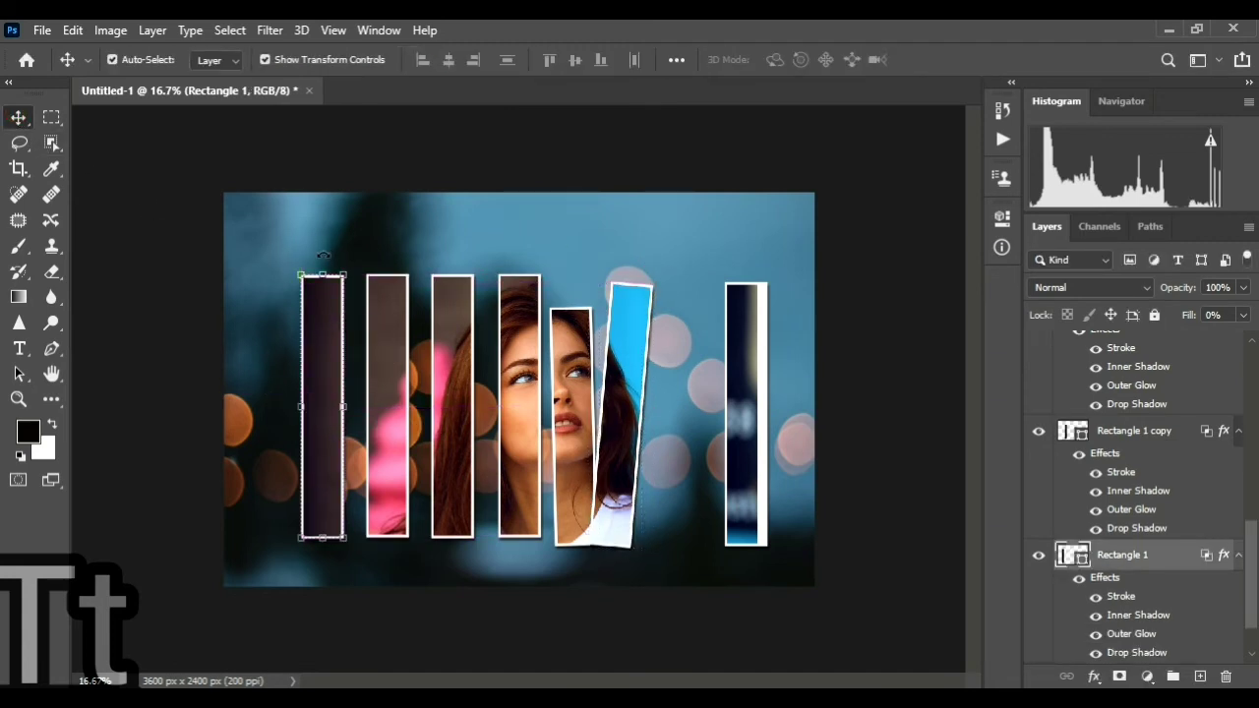
{"action": "left_click_drag", "start_coordinate": [324, 273], "coordinate": [323, 253]}
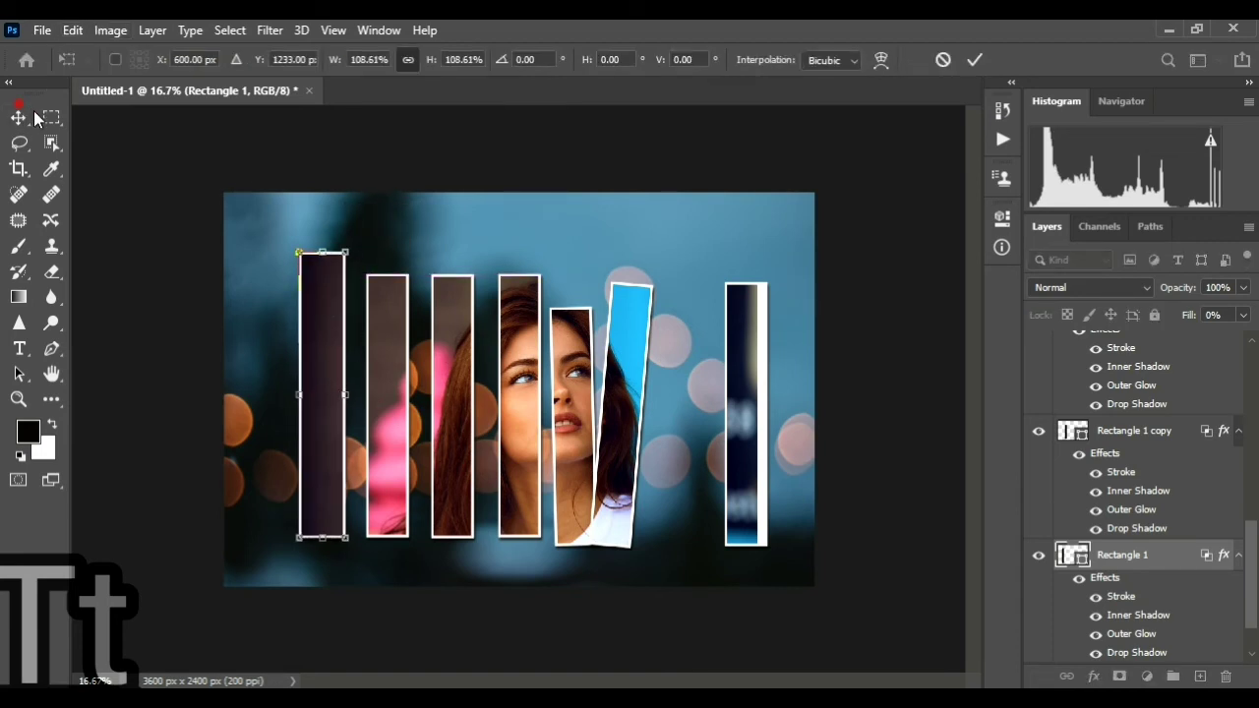
{"action": "left_click", "coordinate": [19, 116]}
Step: Tilt the second strip about 6.4° counter-clockwise
{"action": "left_click", "coordinate": [393, 327]}
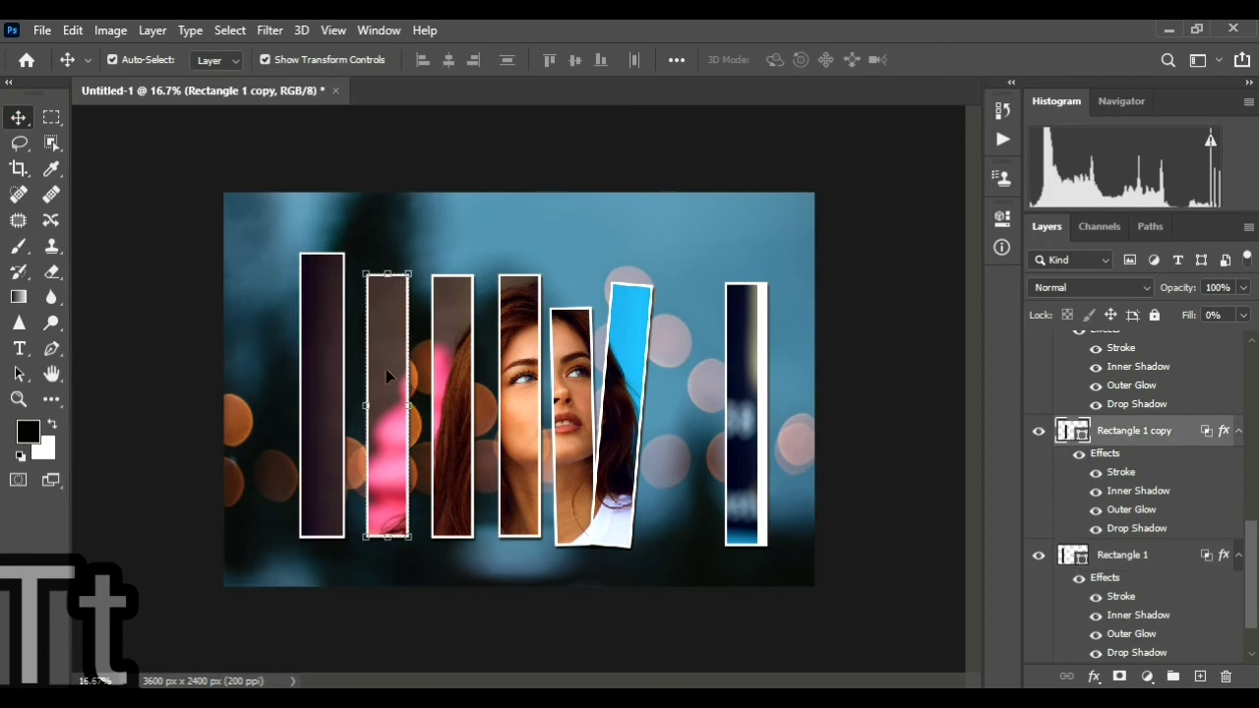
{"action": "left_click_drag", "start_coordinate": [387, 375], "coordinate": [399, 375]}
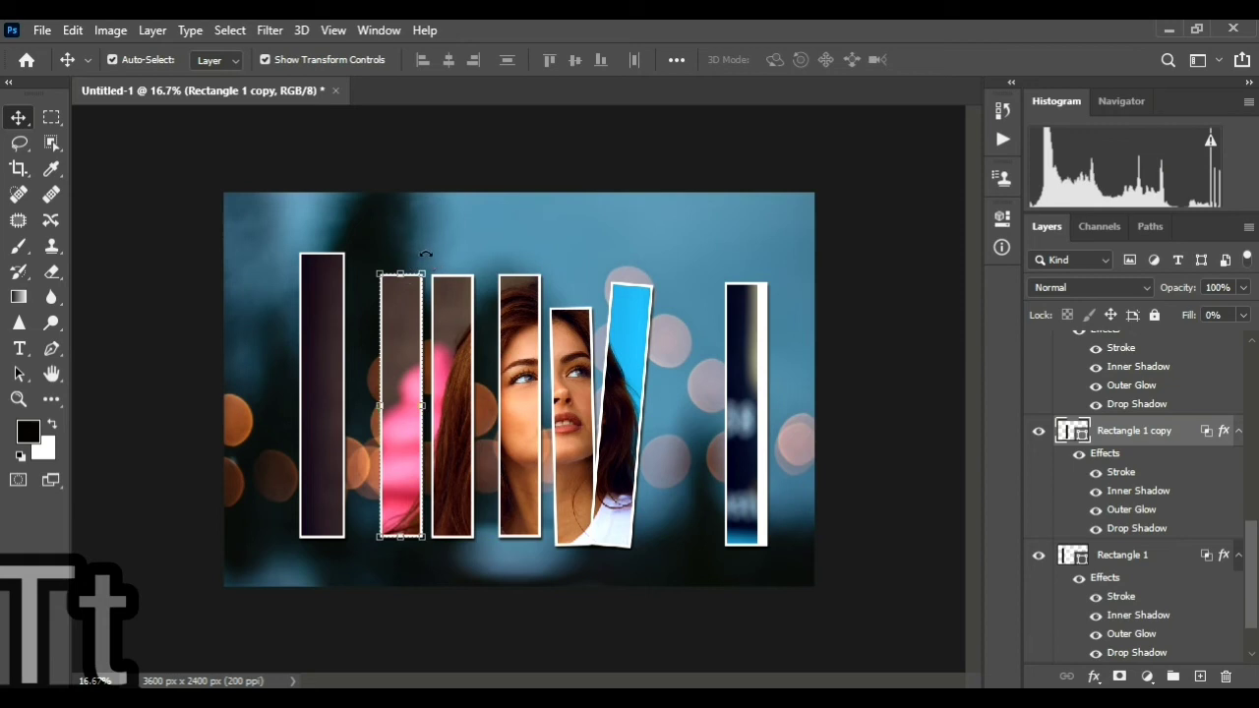
{"action": "left_click_drag", "start_coordinate": [426, 254], "coordinate": [411, 256]}
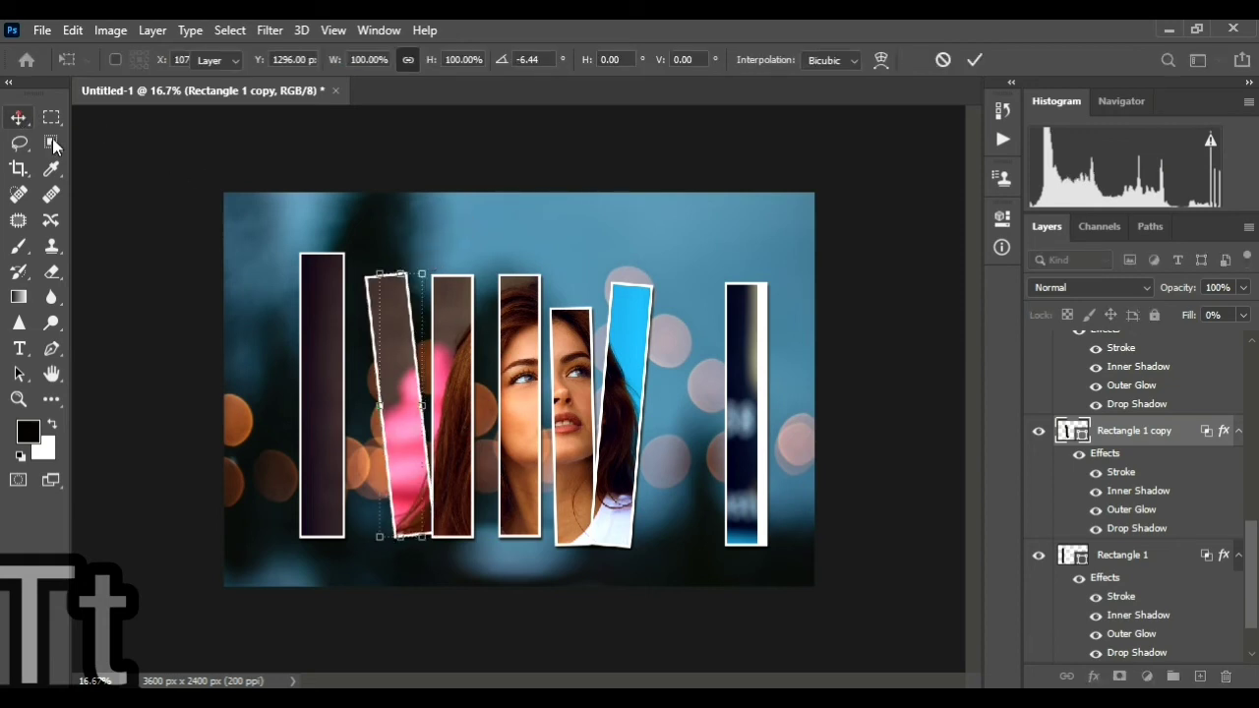
{"action": "key", "text": "Return"}
{"action": "key", "text": "ctrl+t"}
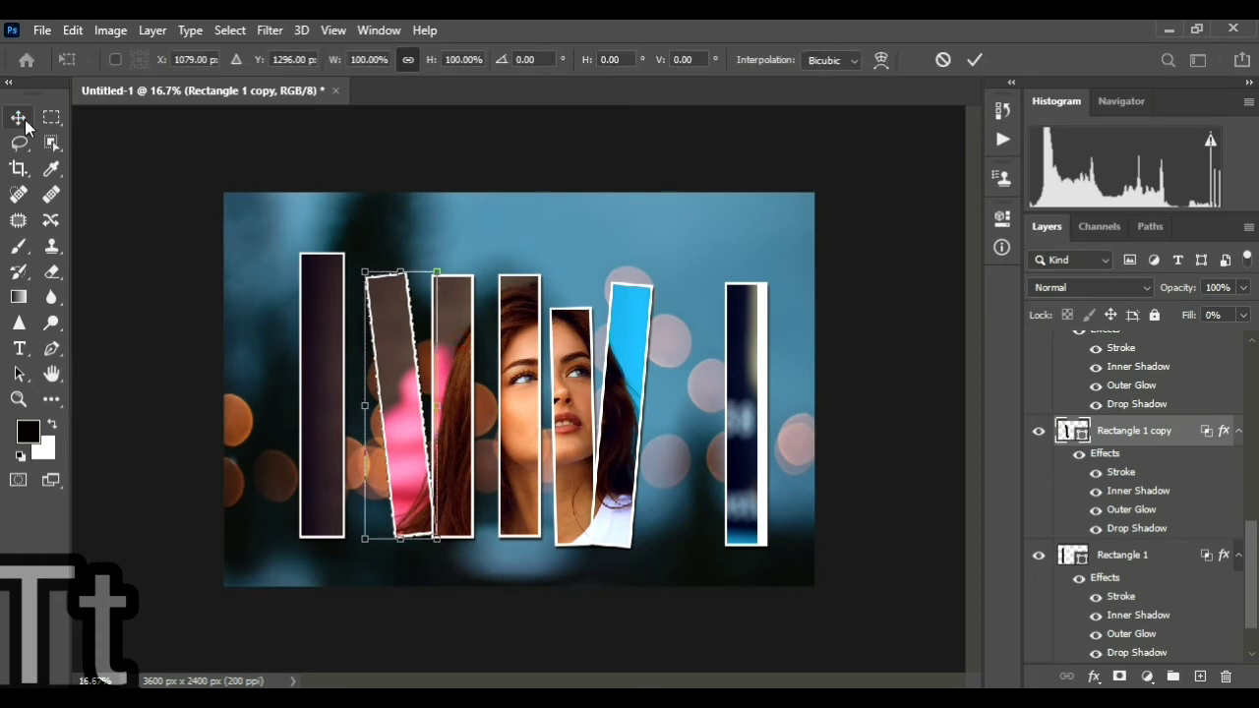
{"action": "key", "text": "Return"}
Step: Nudge the third strip right toward the face strip and rotate it to -4.99°
{"action": "key", "text": "ctrl+j"}
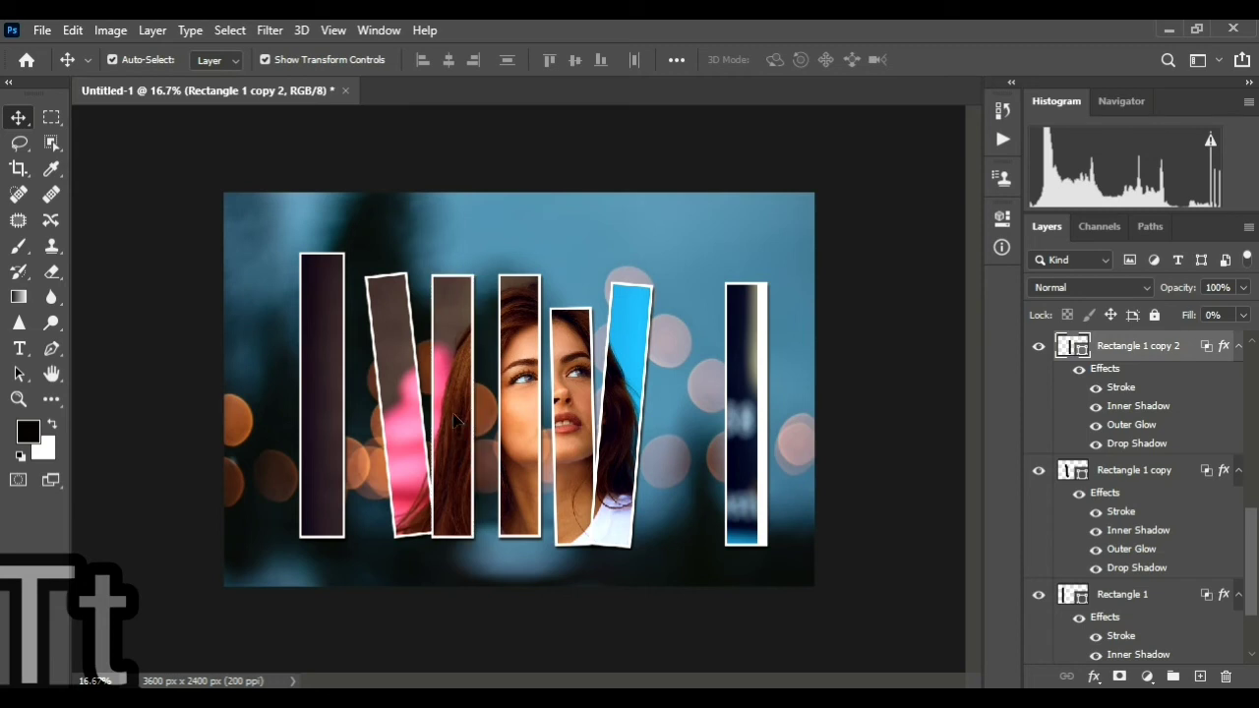
{"action": "left_click_drag", "start_coordinate": [462, 420], "coordinate": [478, 421]}
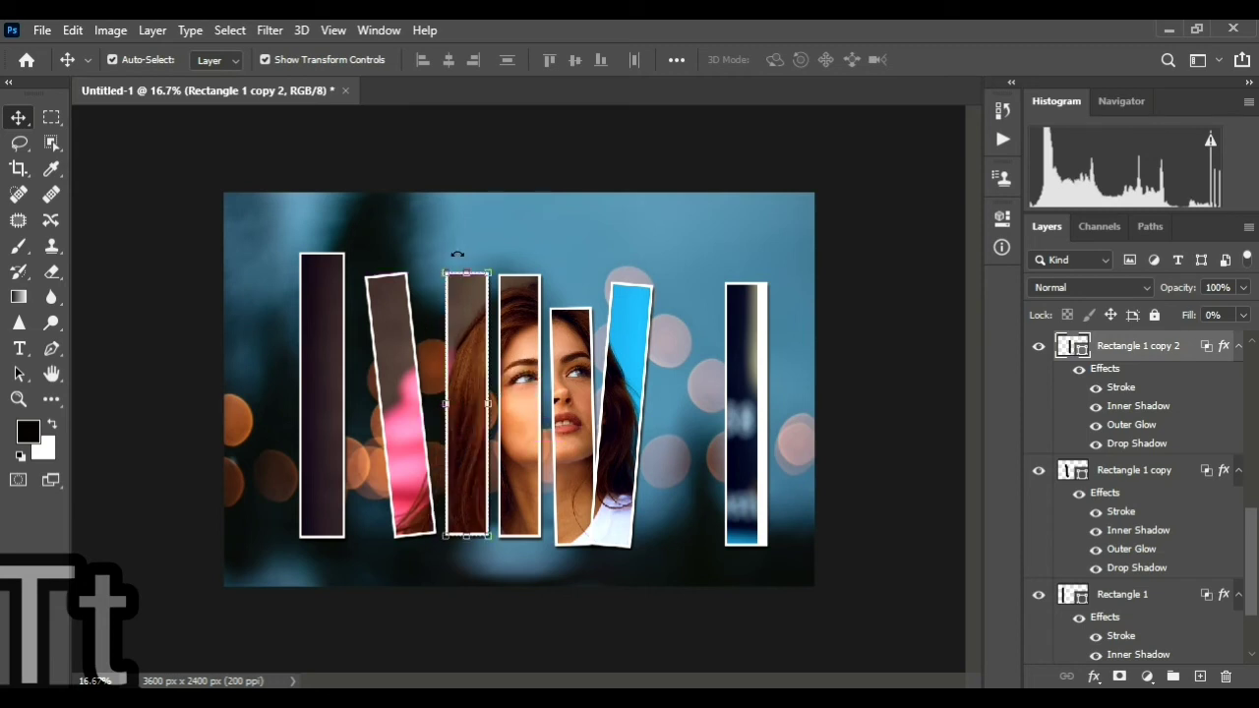
{"action": "left_click_drag", "start_coordinate": [463, 252], "coordinate": [448, 256]}
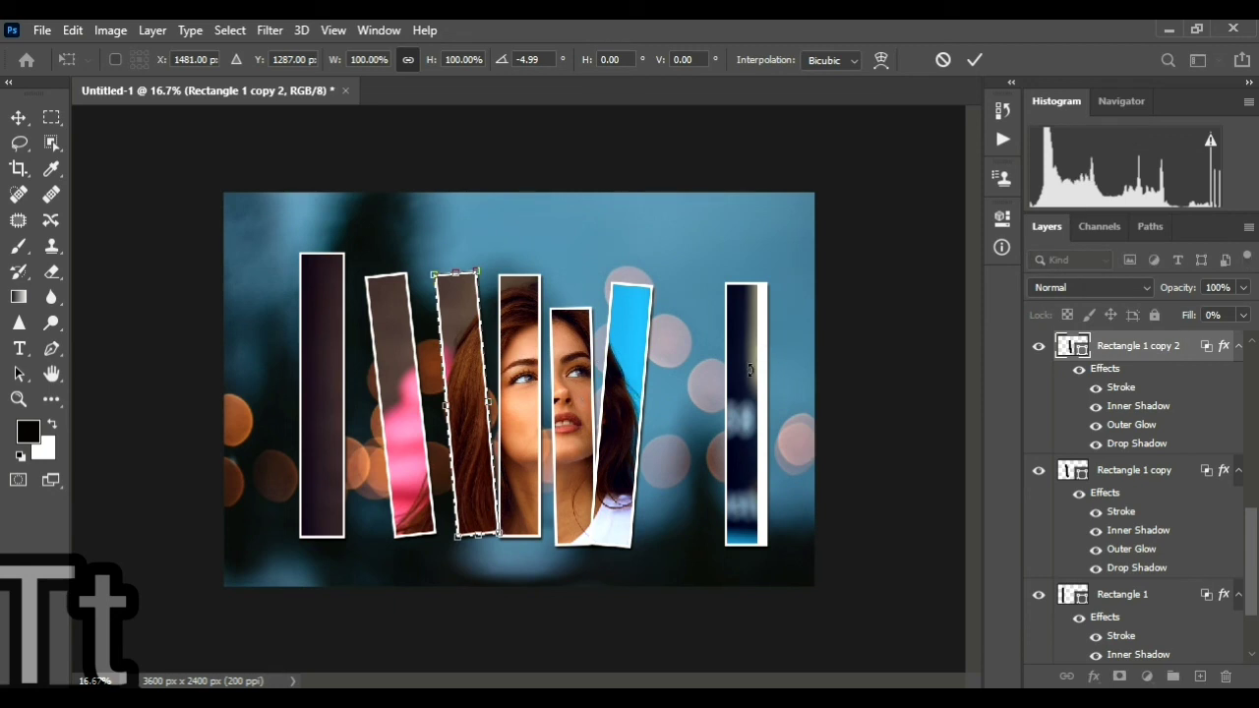
{"action": "key", "text": "Return"}
Step: Move the rightmost strip beside the blue strip and Alt-drag a copy to the far right
{"action": "left_click", "coordinate": [757, 394]}
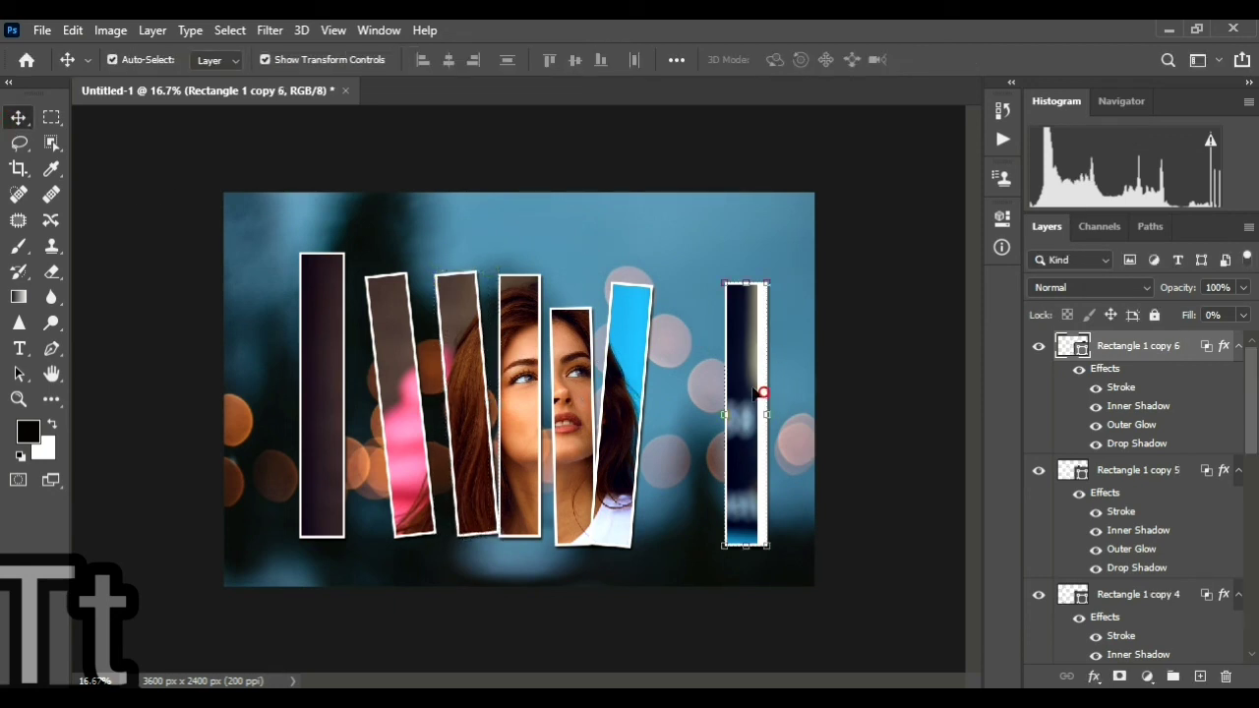
{"action": "left_click_drag", "start_coordinate": [758, 393], "coordinate": [697, 392]}
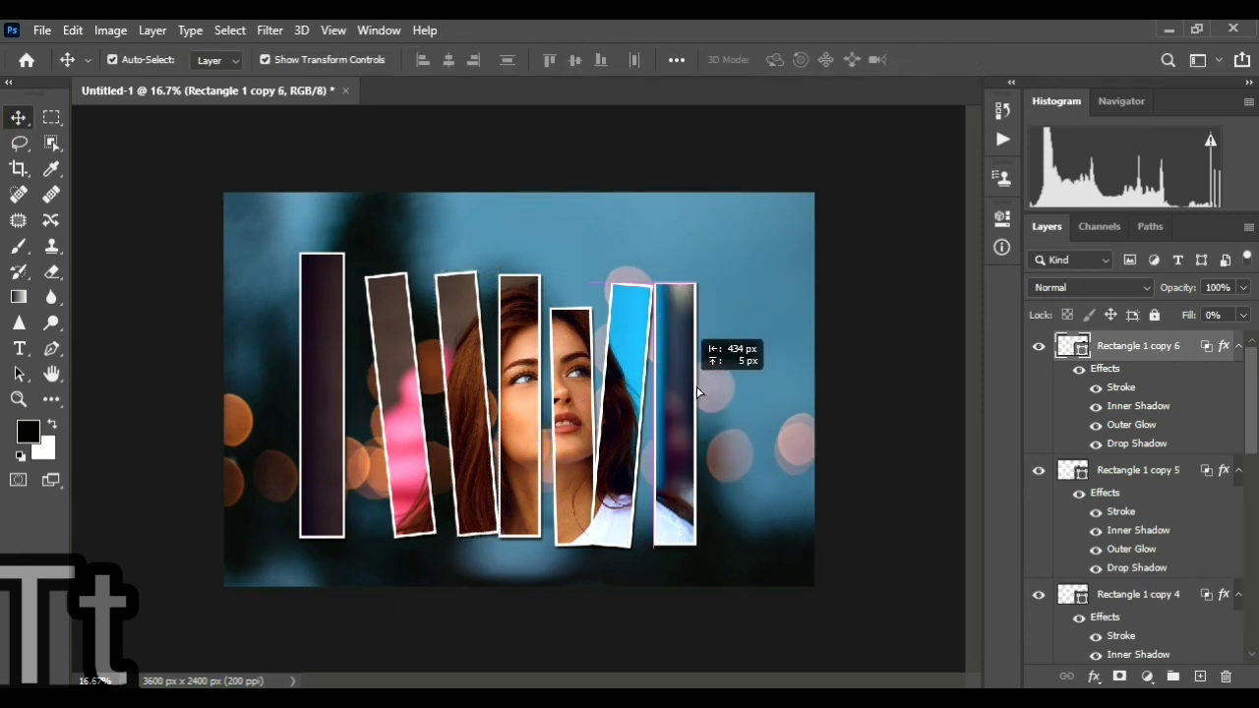
{"action": "left_click_drag", "start_coordinate": [669, 370], "coordinate": [717, 368]}
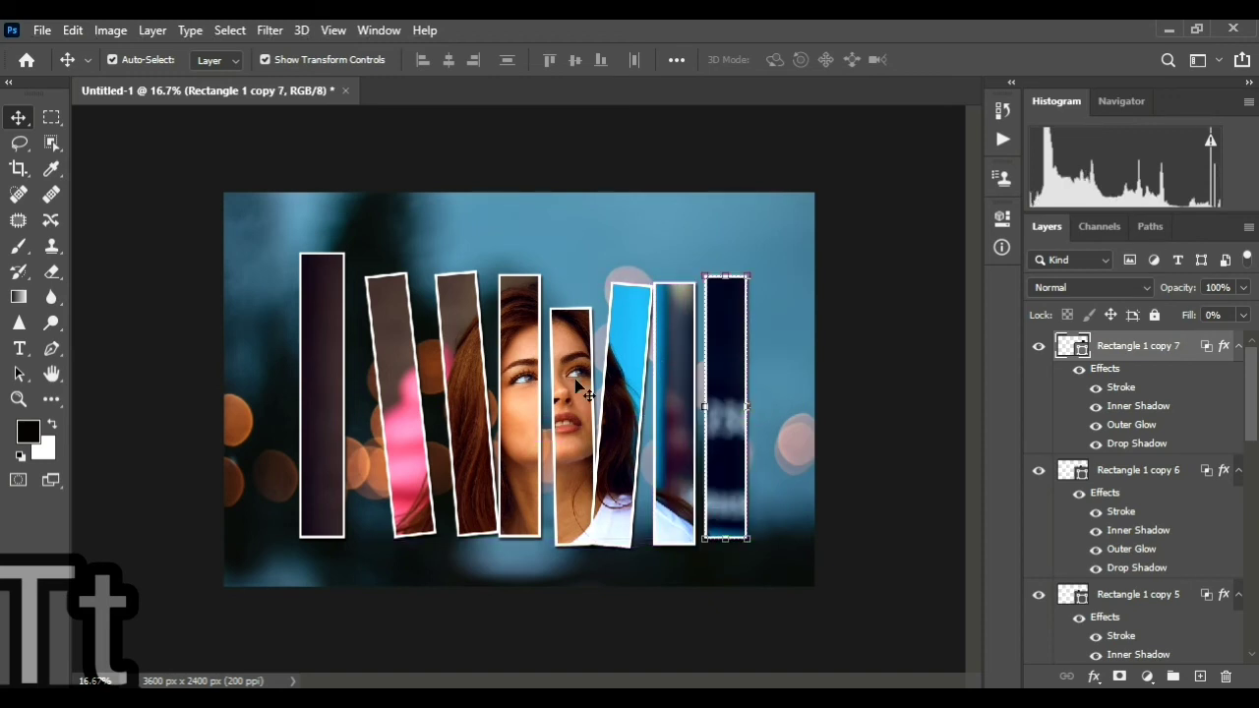
Step: Stretch the face strip's top edge upward to about 108% height
{"action": "left_click", "coordinate": [513, 364]}
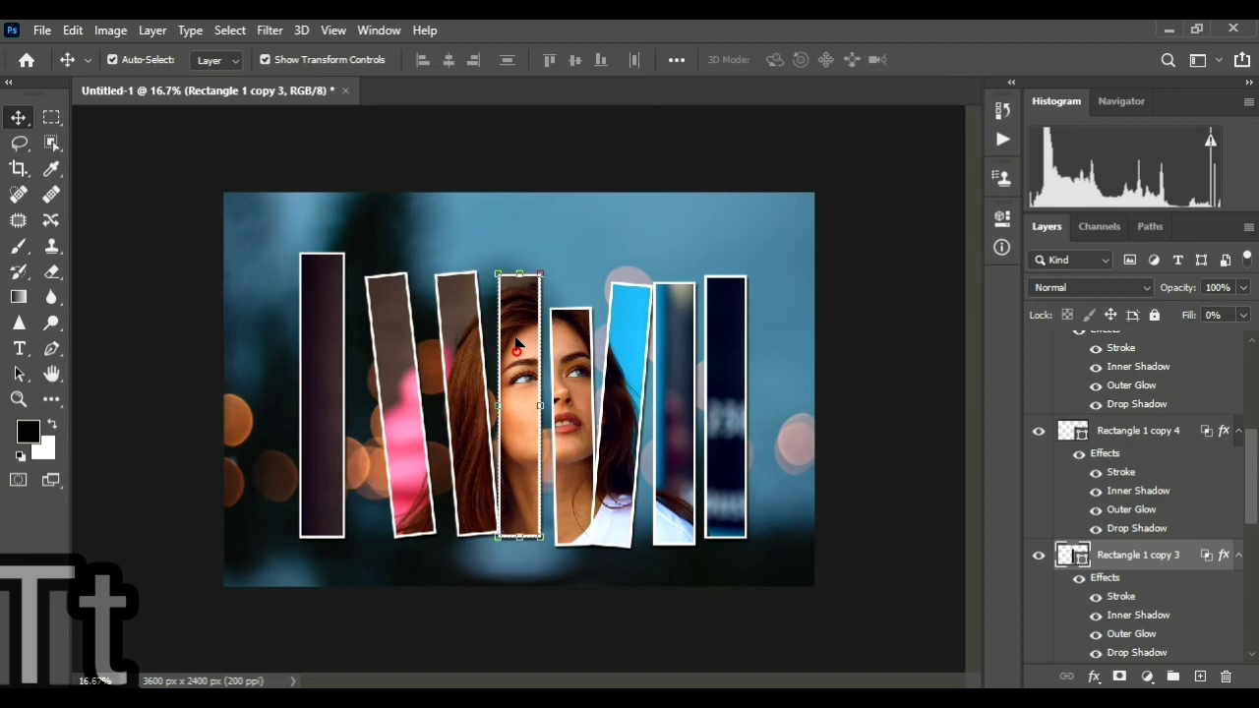
{"action": "left_click", "coordinate": [520, 270]}
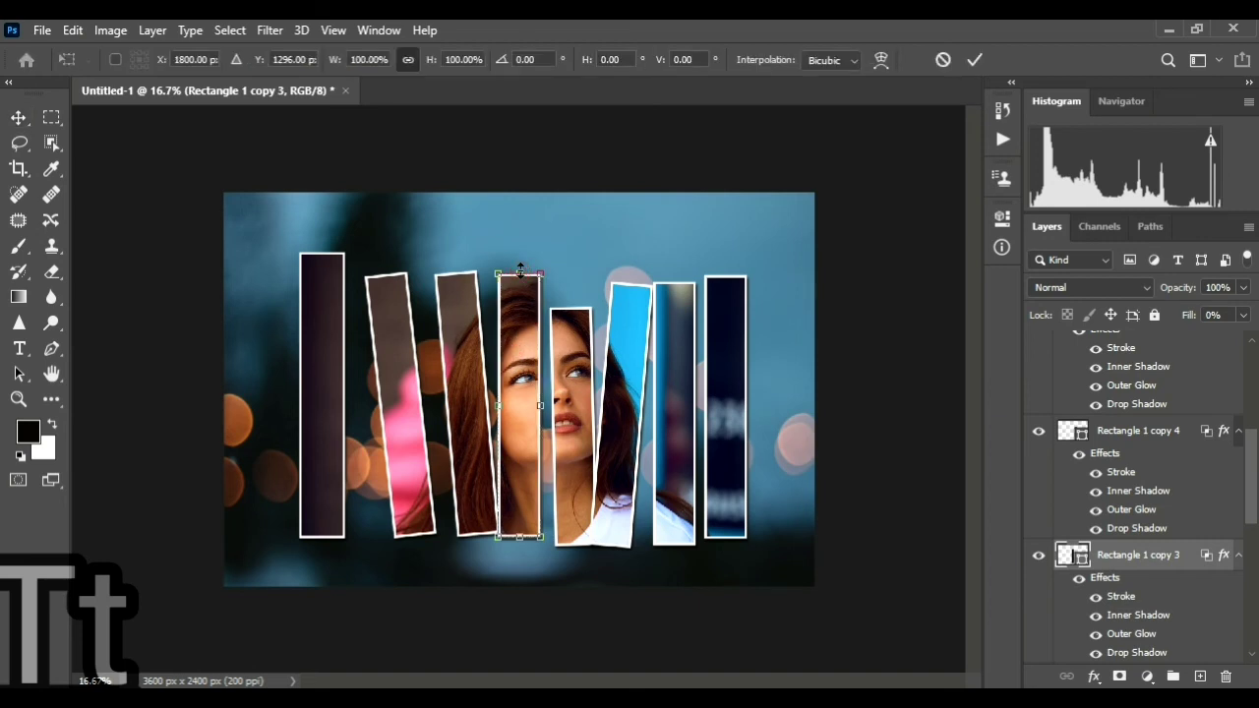
{"action": "left_click_drag", "start_coordinate": [521, 270], "coordinate": [521, 253]}
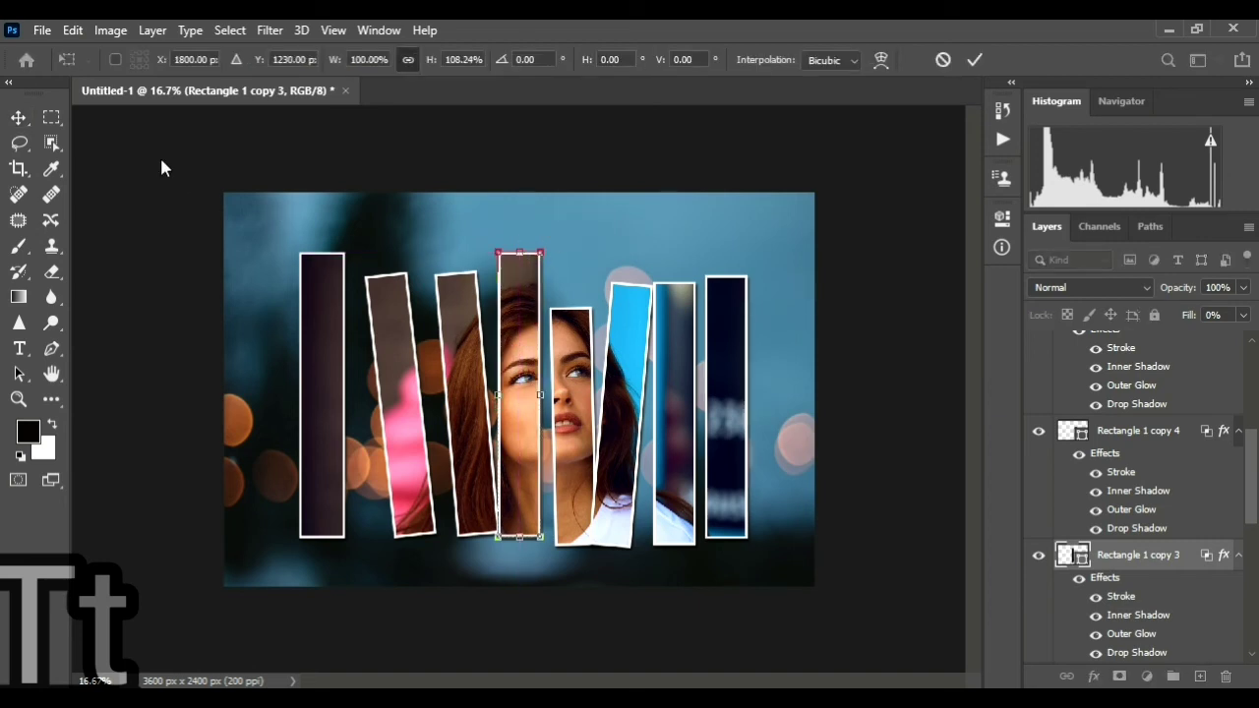
{"action": "left_click", "coordinate": [29, 118]}
Step: Stretch the next strip to the right upward to about 119% height
{"action": "left_click", "coordinate": [579, 381]}
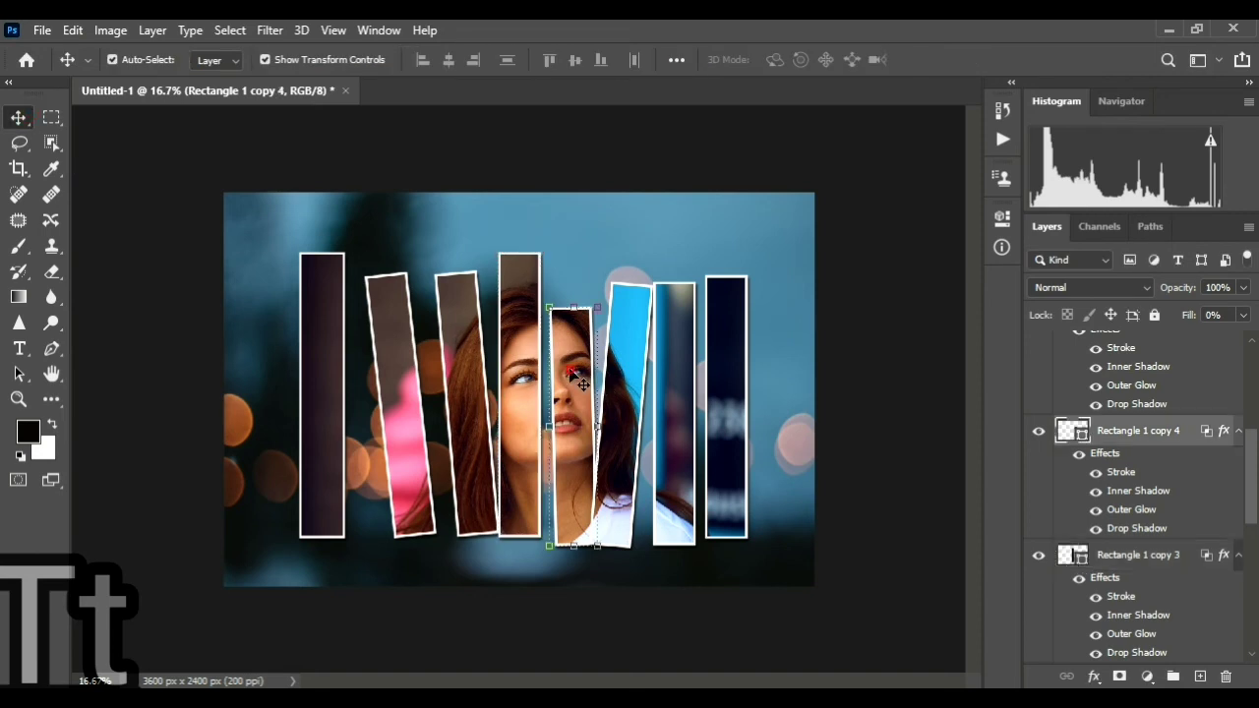
{"action": "left_click_drag", "start_coordinate": [567, 303], "coordinate": [570, 261]}
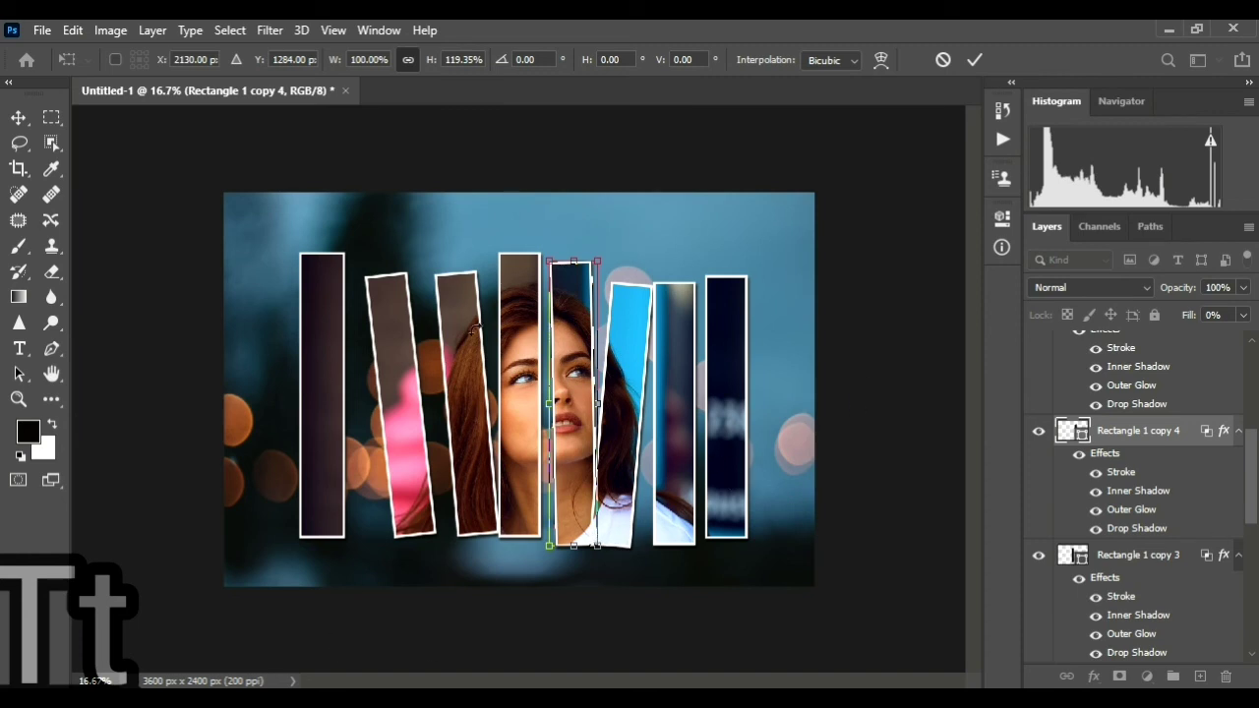
{"action": "left_click", "coordinate": [19, 118]}
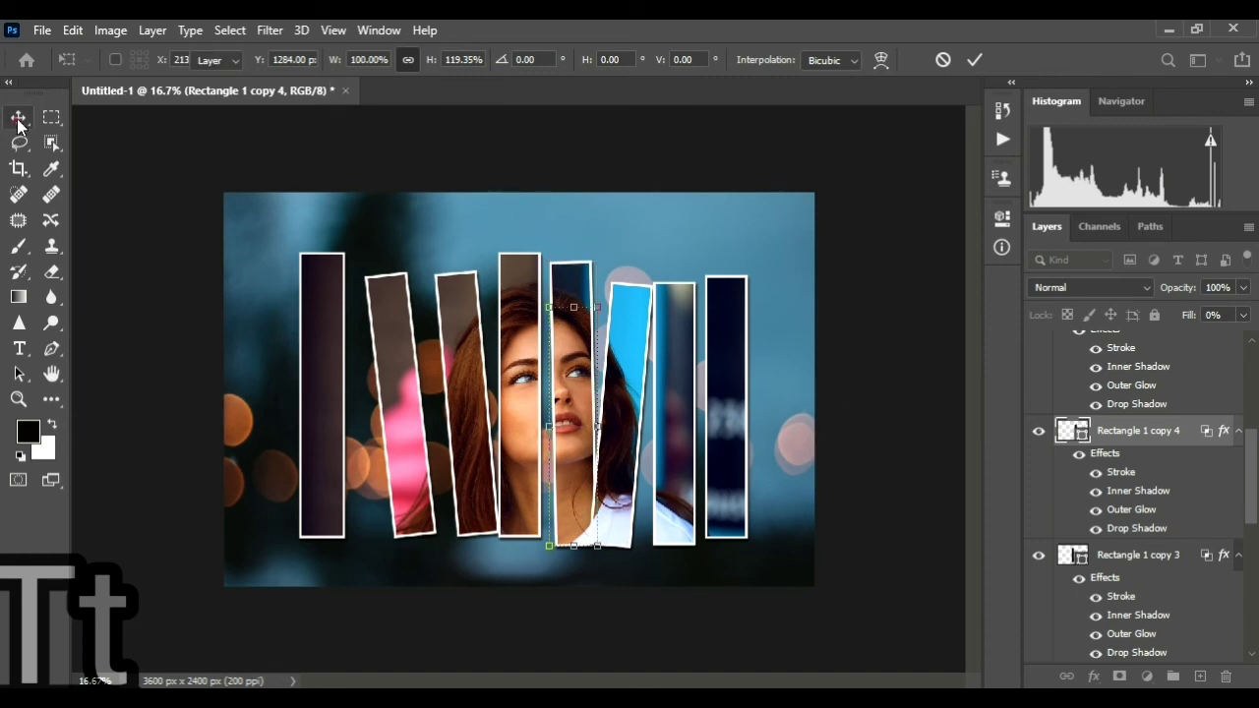
{"action": "left_click", "coordinate": [472, 468]}
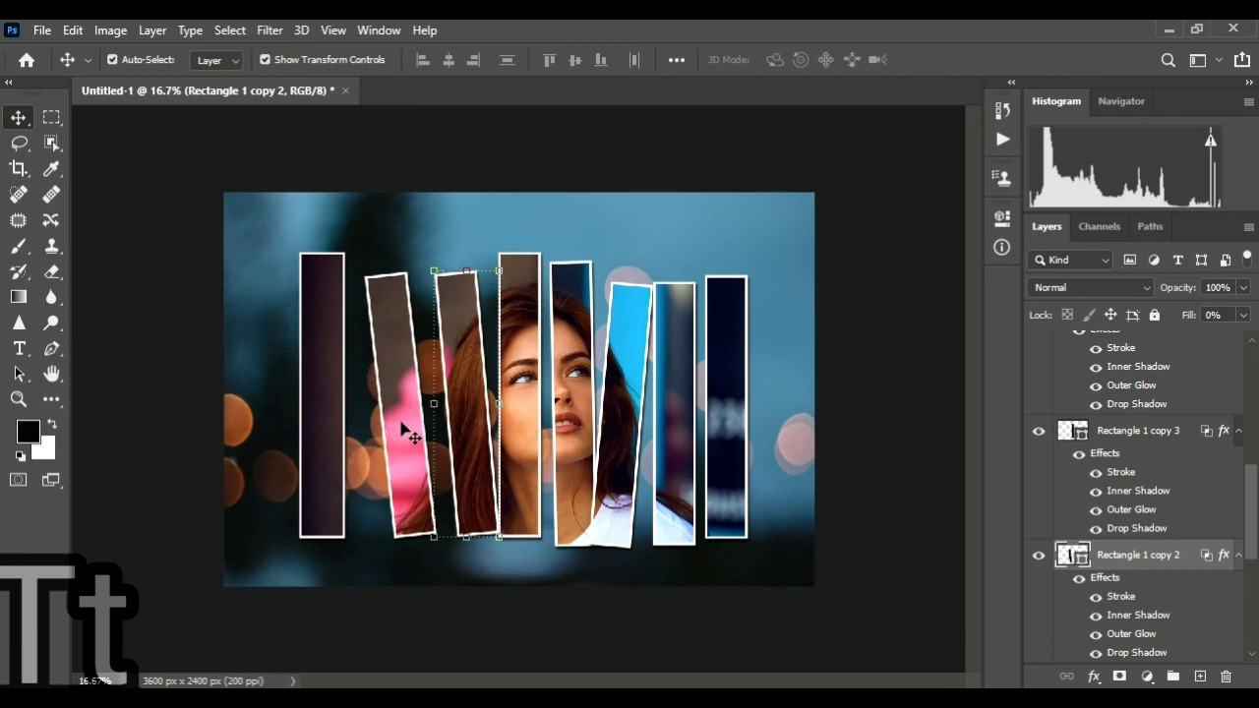
Step: Rotate the second strip upright about 5° and slide the leftmost strip in beside it
{"action": "left_click", "coordinate": [396, 263]}
{"action": "left_click", "coordinate": [388, 329]}
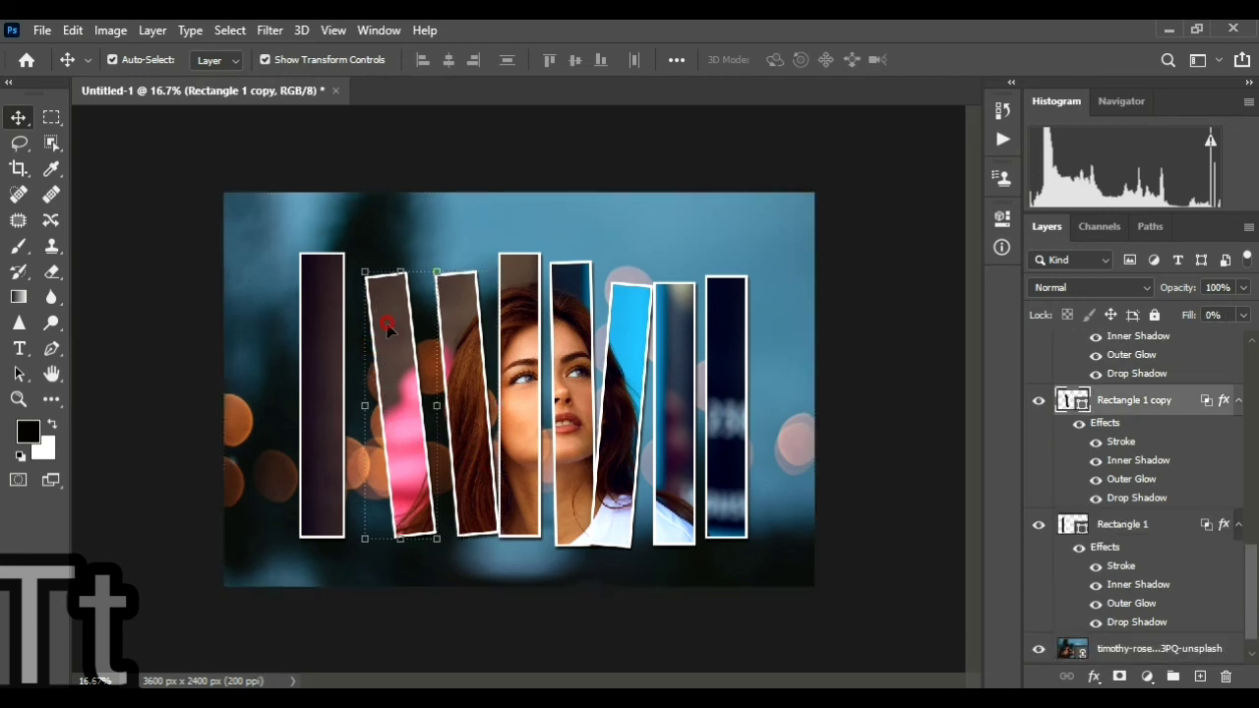
{"action": "left_click_drag", "start_coordinate": [394, 439], "coordinate": [404, 446]}
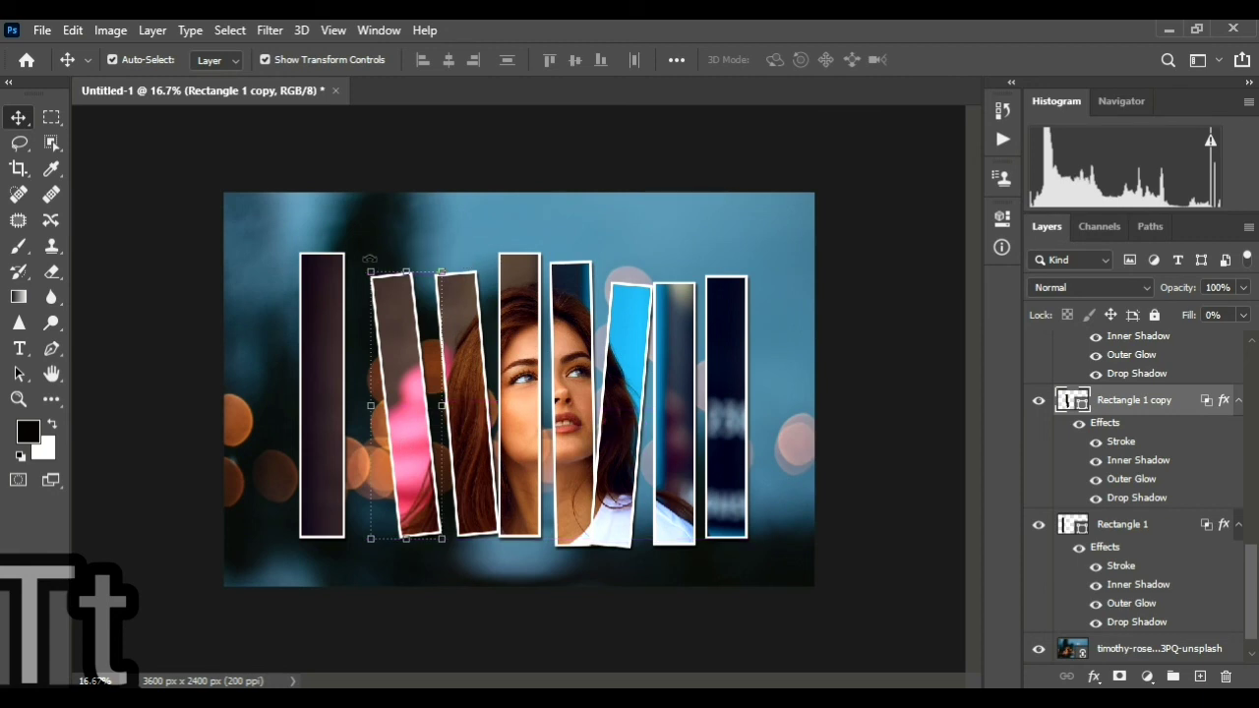
{"action": "left_click_drag", "start_coordinate": [383, 257], "coordinate": [402, 252]}
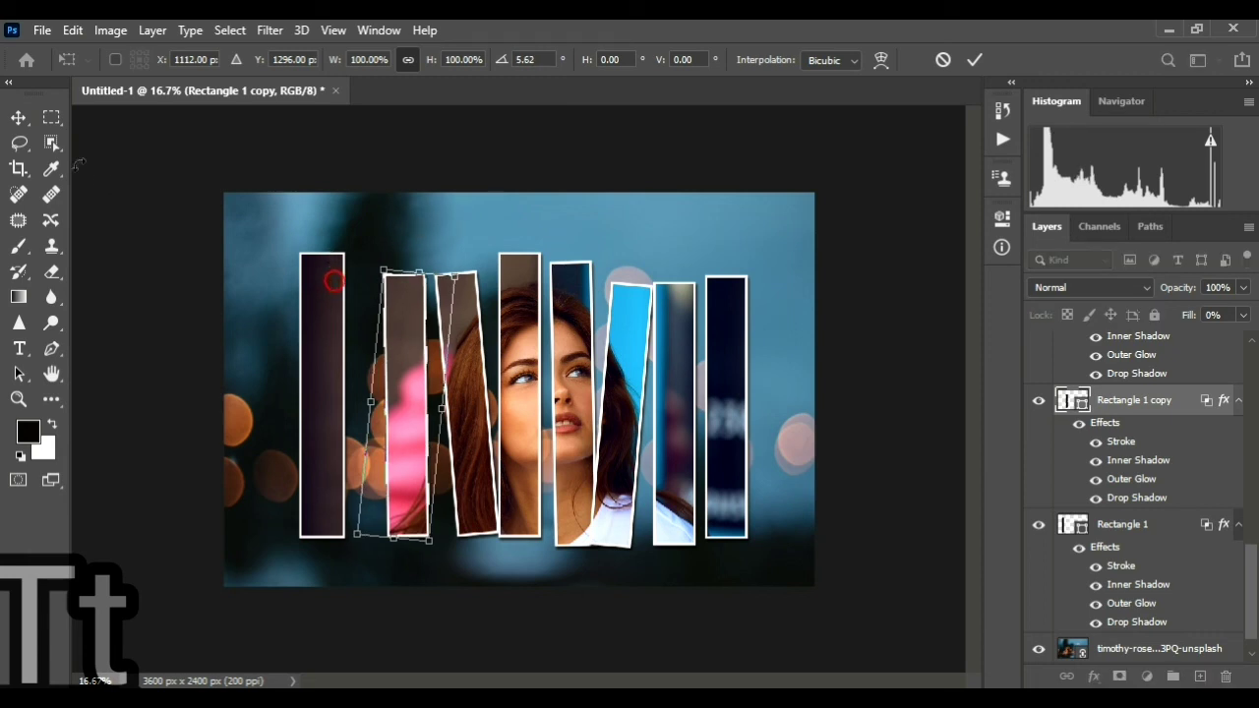
{"action": "left_click", "coordinate": [18, 117]}
{"action": "left_click_drag", "start_coordinate": [320, 365], "coordinate": [362, 374]}
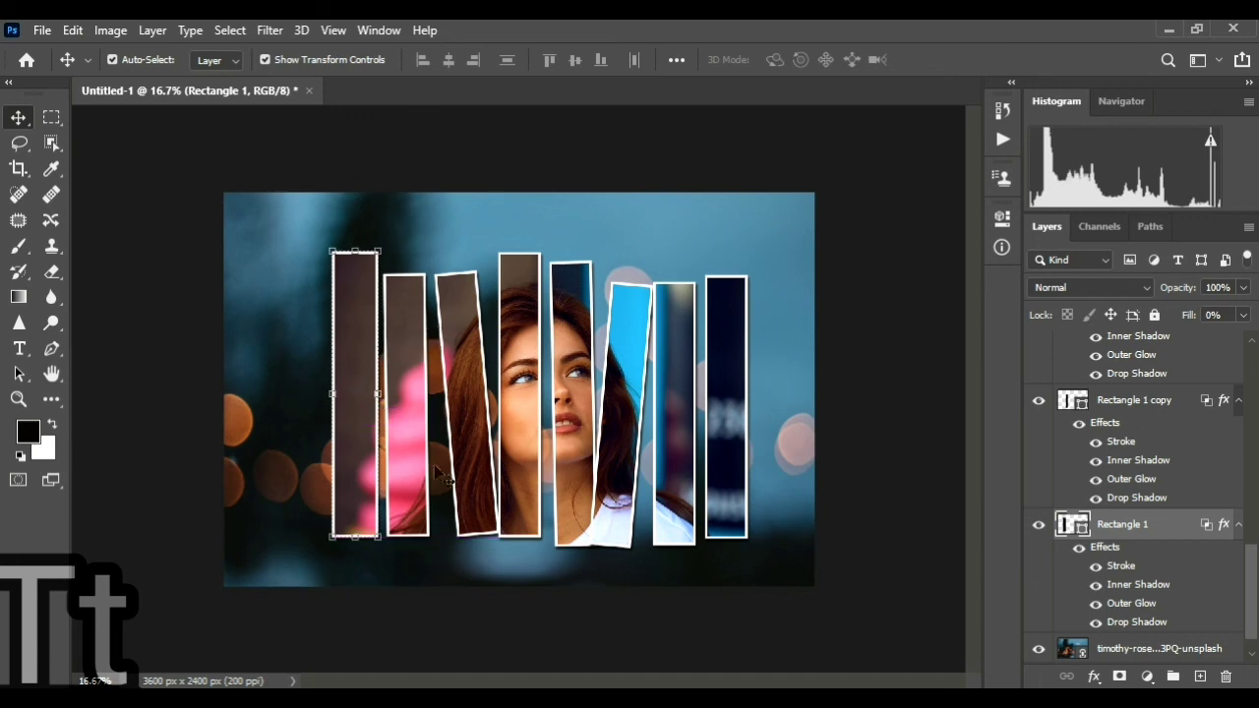
Step: Lengthen Rectangle 1 copy 4 downward, scaling it to about 107%
{"action": "left_click", "coordinate": [569, 476]}
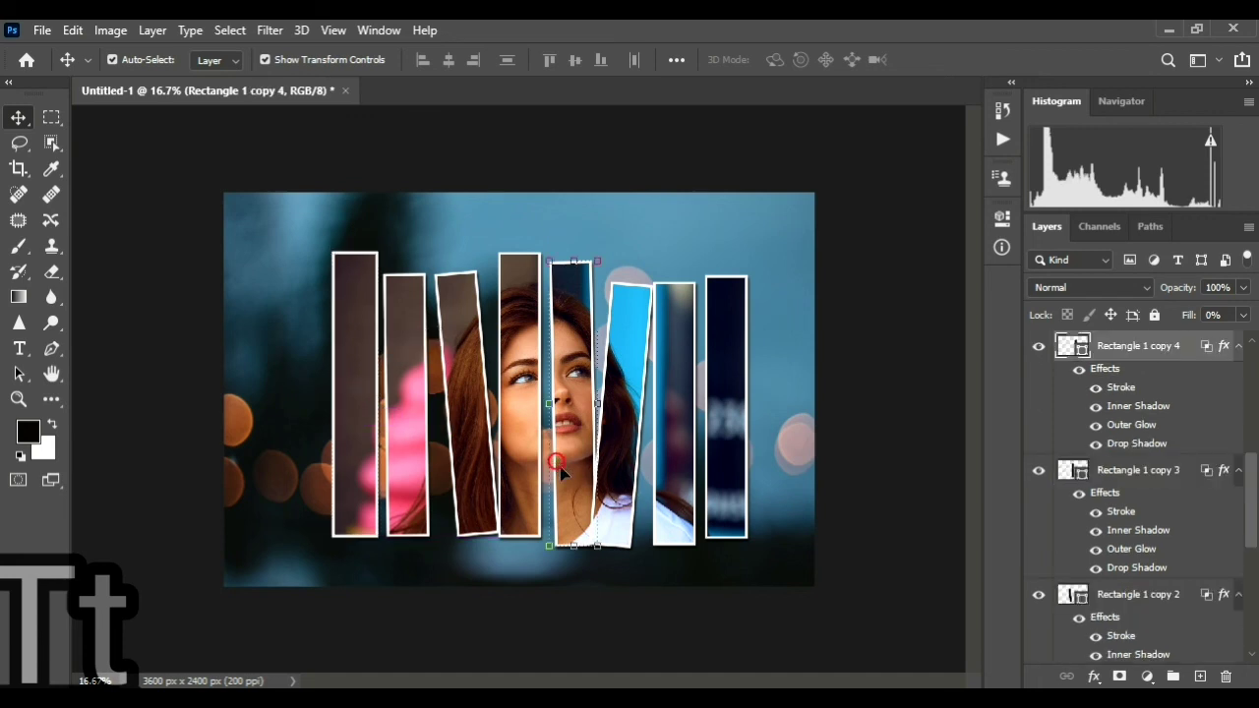
{"action": "left_click_drag", "start_coordinate": [576, 547], "coordinate": [570, 566]}
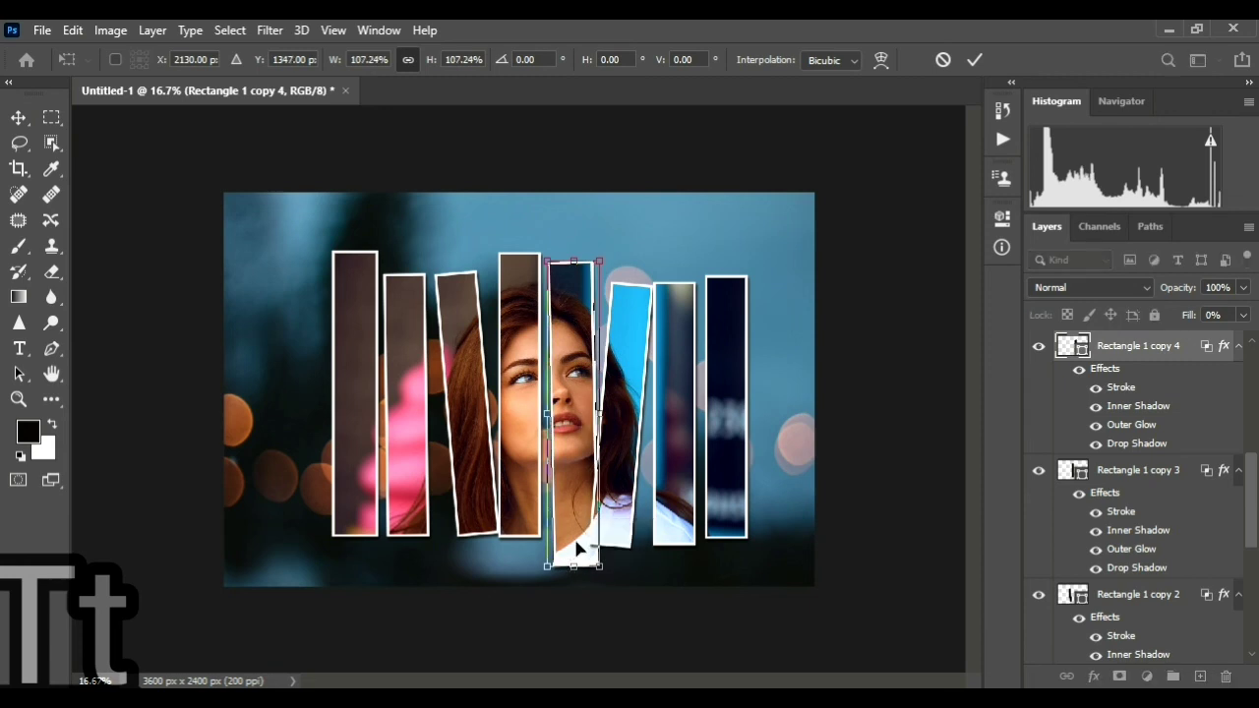
{"action": "left_click_drag", "start_coordinate": [582, 511], "coordinate": [575, 516]}
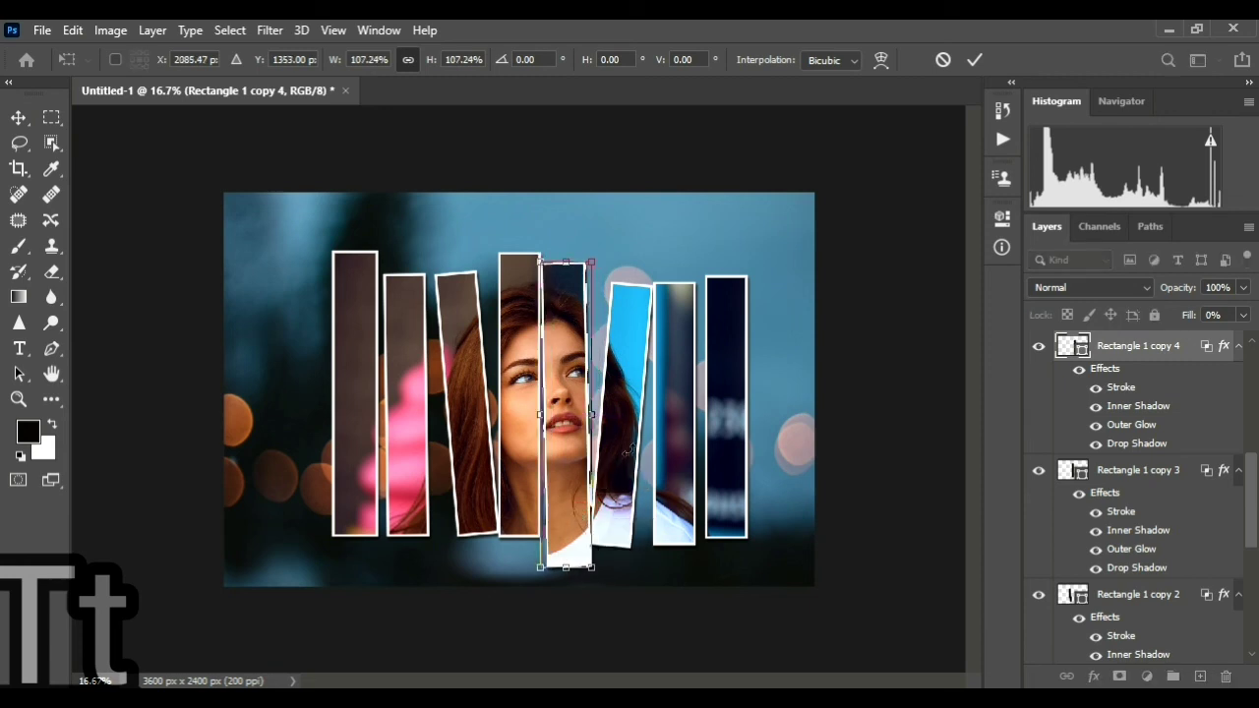
{"action": "left_click", "coordinate": [20, 119]}
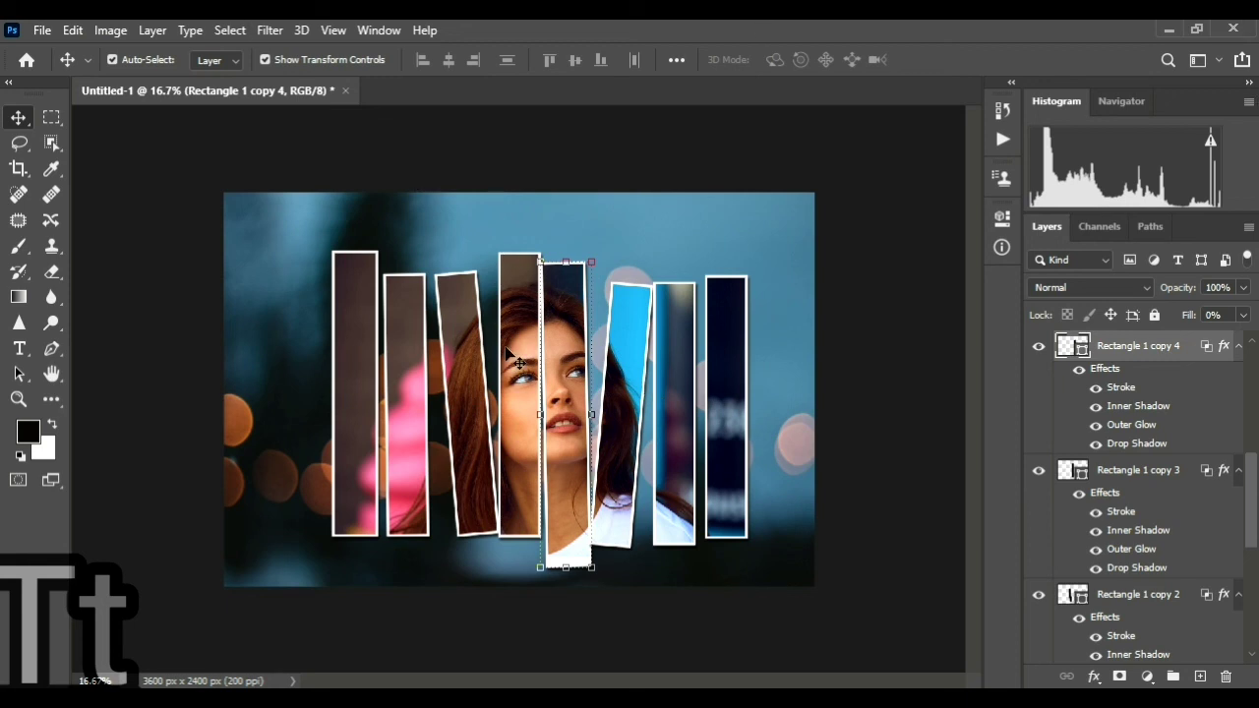
Step: Stretch the blue strip's top edge upward to make it taller
{"action": "key", "text": "ctrl+j"}
{"action": "left_click", "coordinate": [630, 329]}
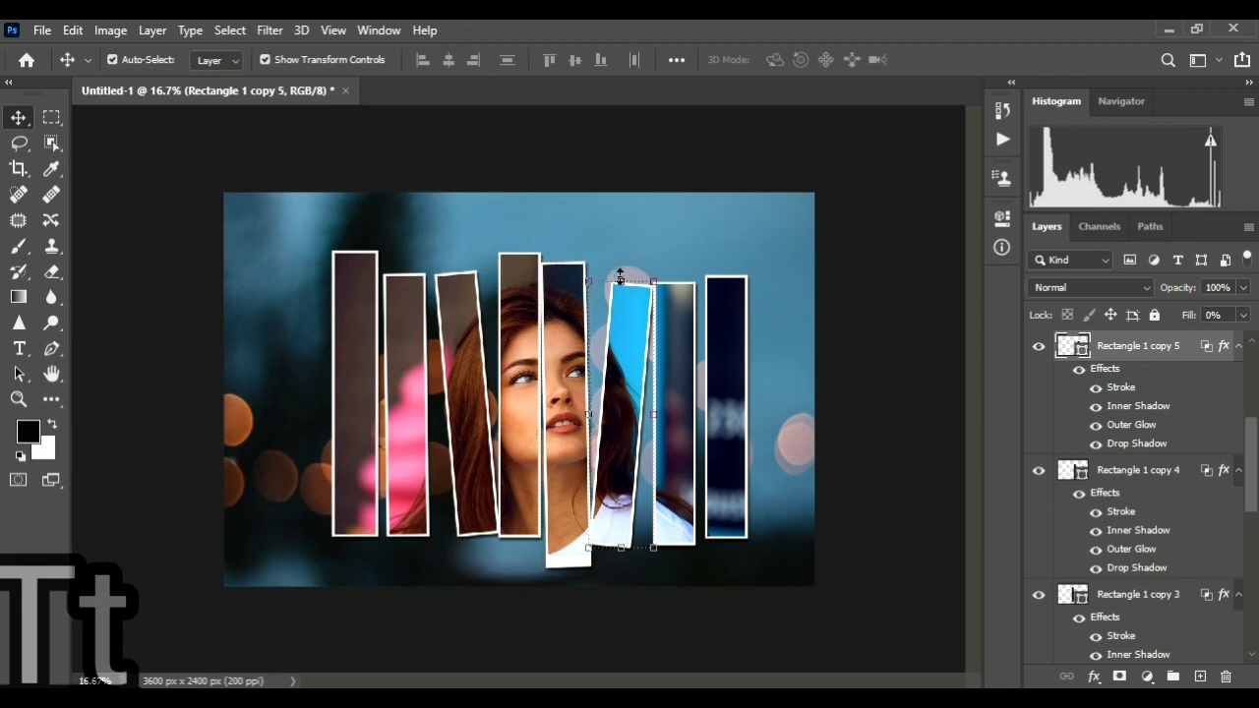
{"action": "left_click_drag", "start_coordinate": [620, 280], "coordinate": [627, 238]}
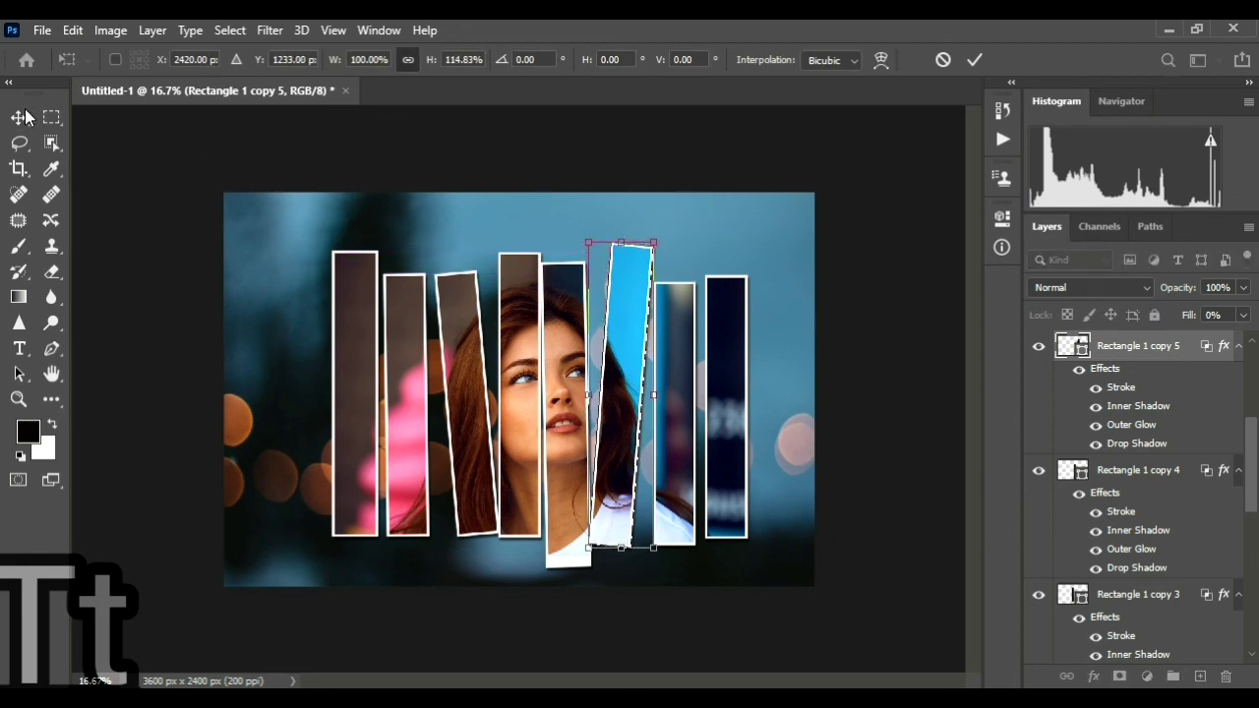
{"action": "left_click", "coordinate": [27, 117]}
Step: Stretch Rectangle 1 copy 6 to about 115% and tilt it 4.06°
{"action": "key", "text": "ctrl+t"}
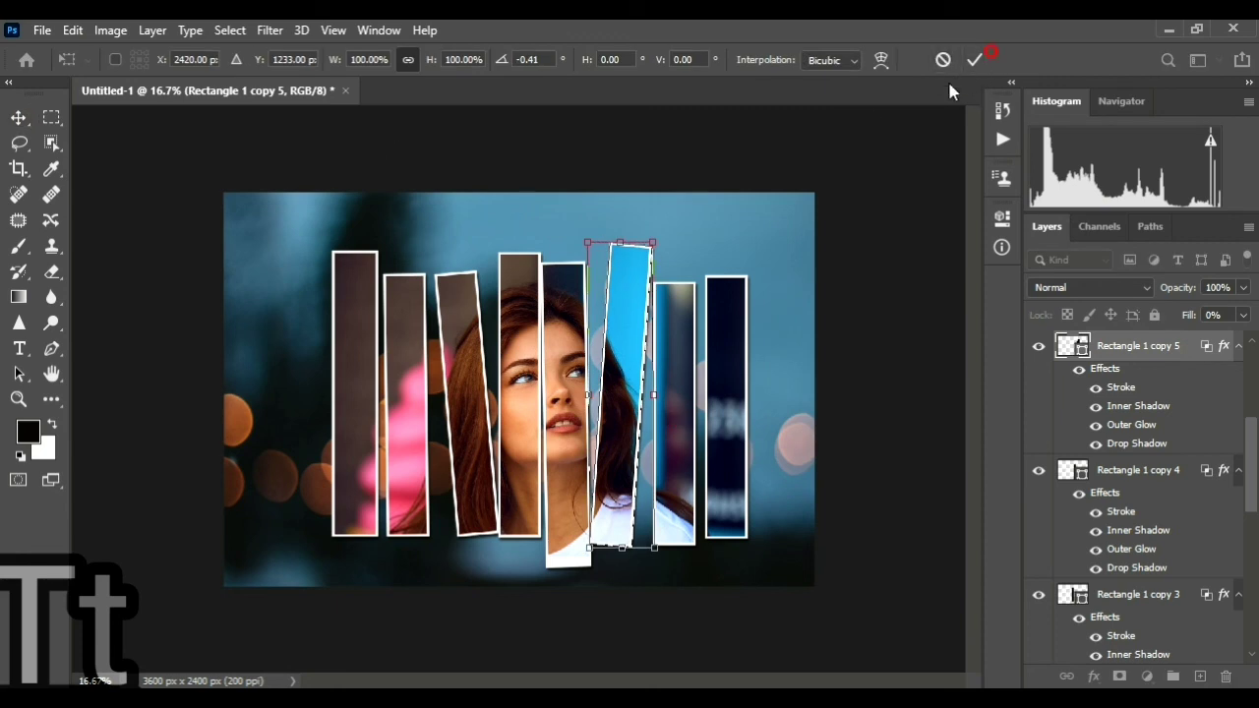
{"action": "left_click", "coordinate": [974, 59]}
{"action": "left_click", "coordinate": [672, 390]}
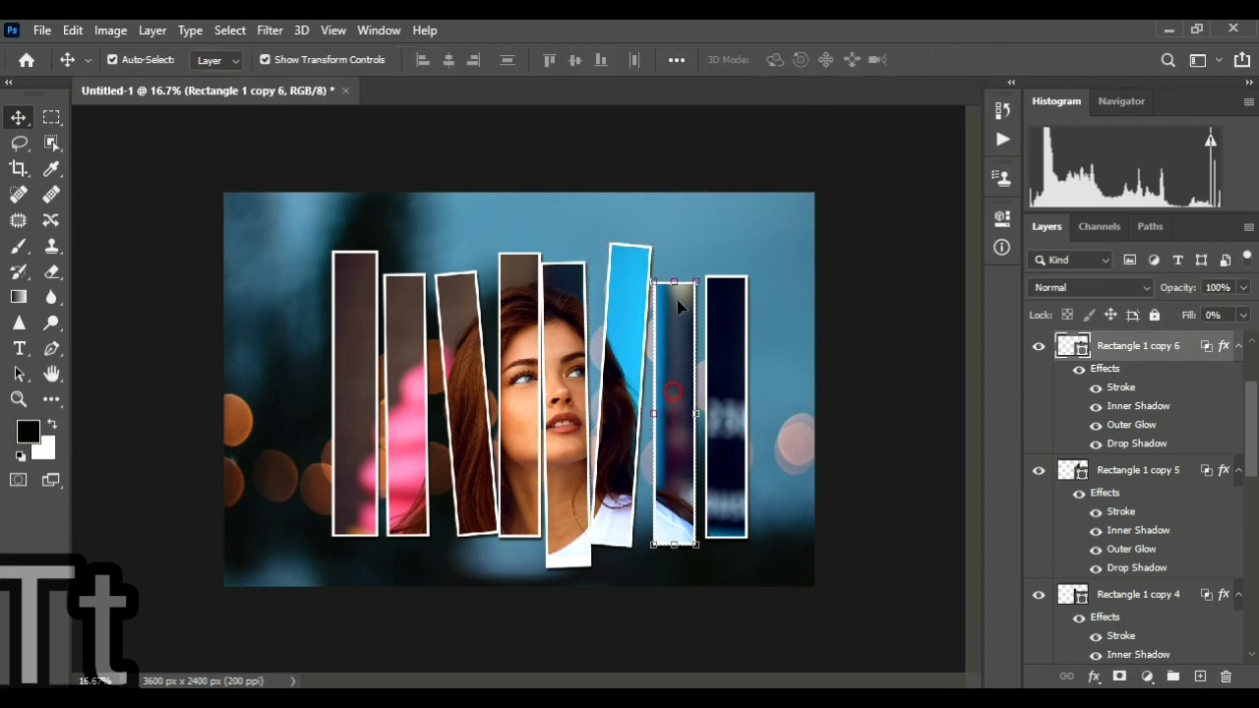
{"action": "left_click_drag", "start_coordinate": [674, 281], "coordinate": [691, 239]}
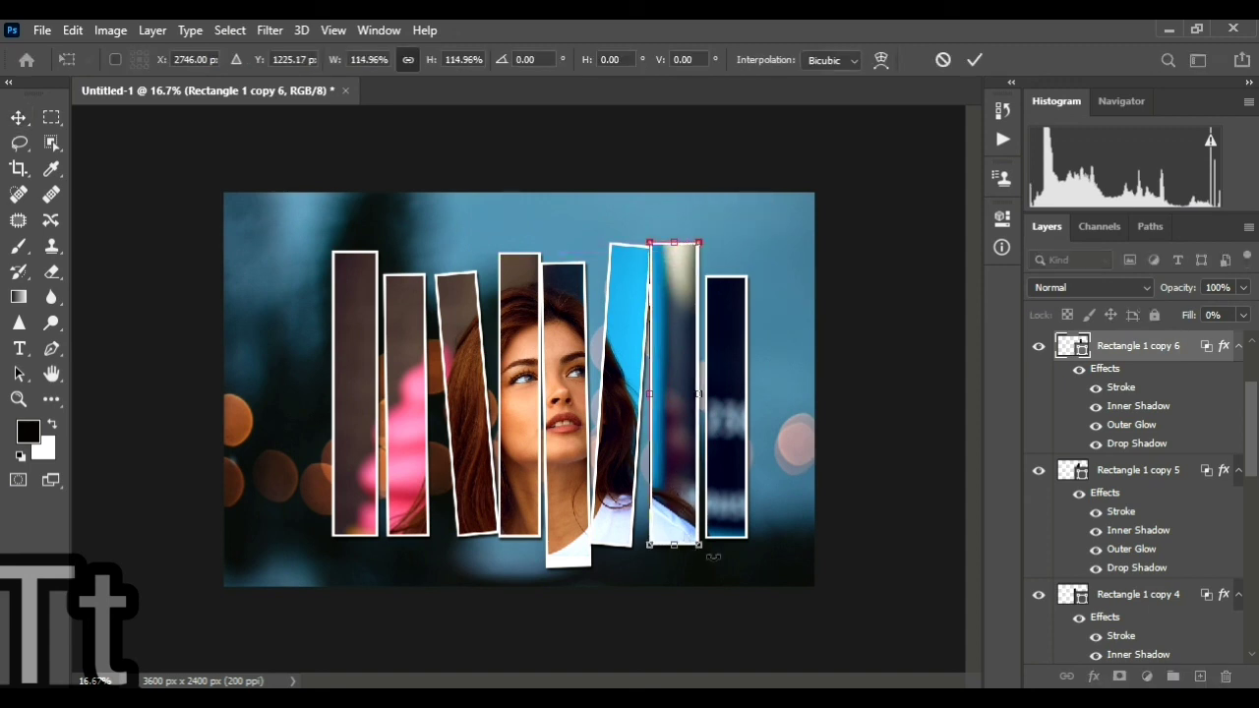
{"action": "left_click_drag", "start_coordinate": [713, 557], "coordinate": [701, 558]}
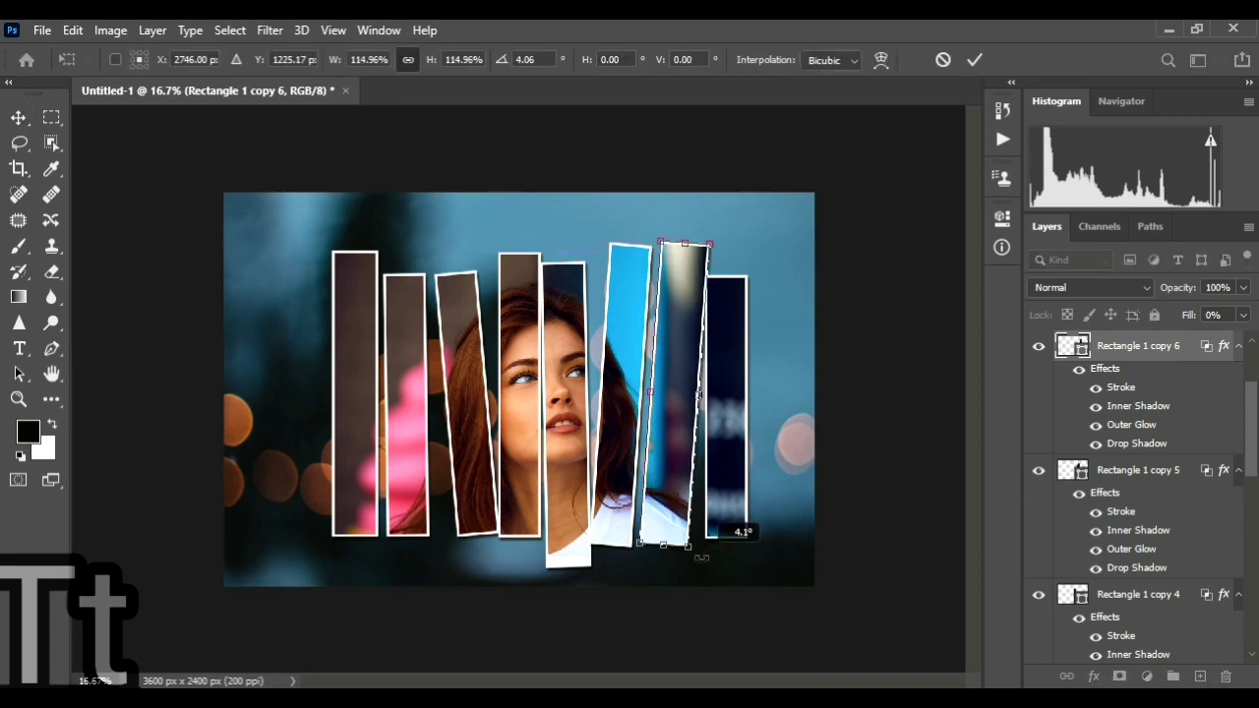